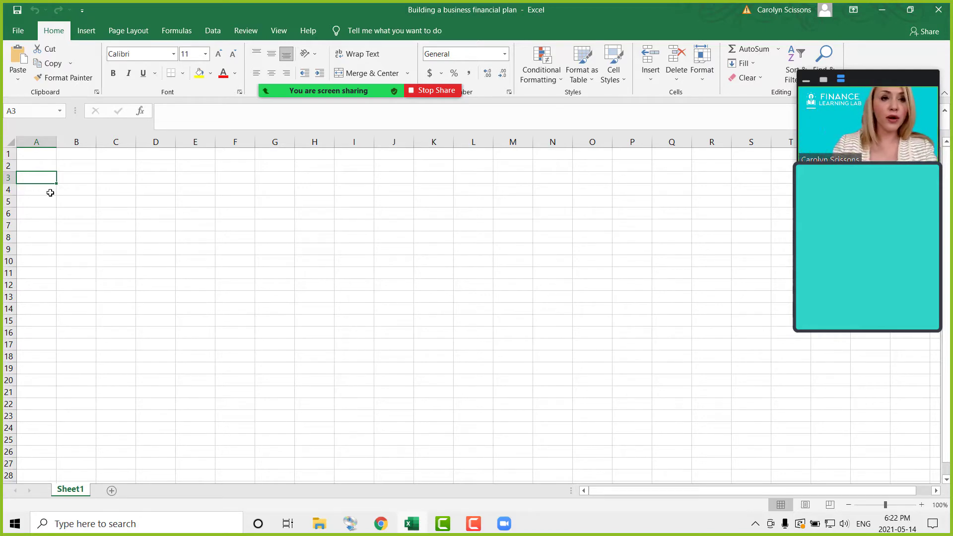
Step: Enter the month headers May, June and July in cells B1 to D1
{"action": "left_click", "coordinate": [87, 158]}
{"action": "type", "text": "May"}
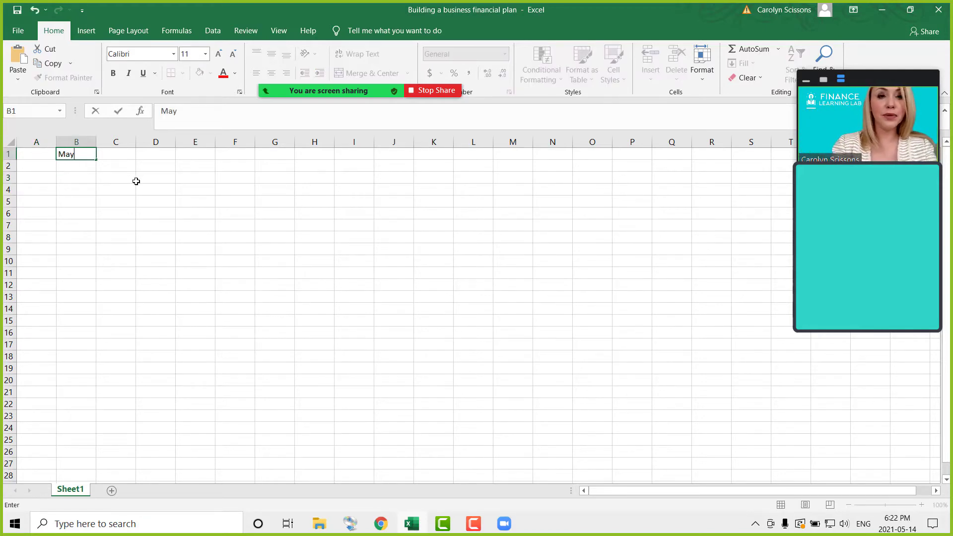
{"action": "key", "text": "Tab"}
{"action": "type", "text": "June"}
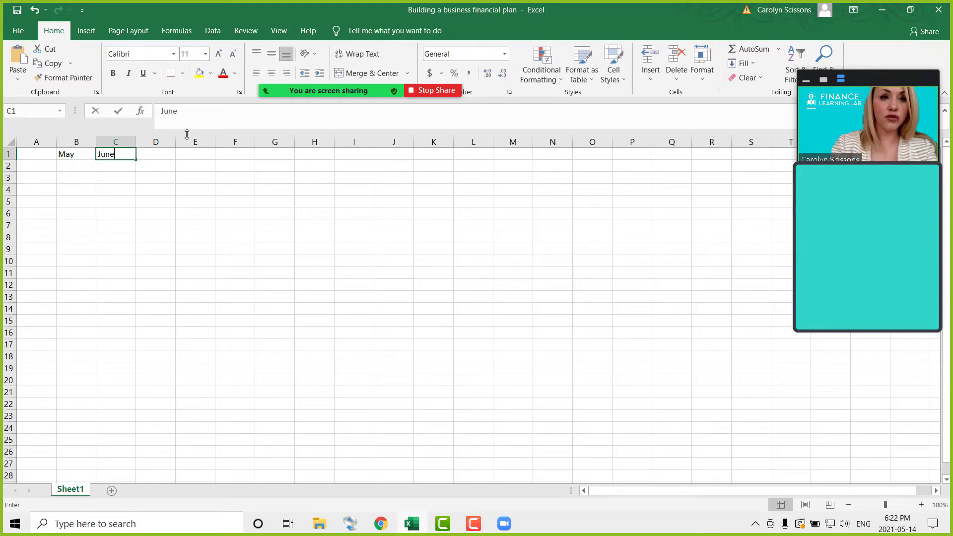
{"action": "key", "text": "Tab"}
{"action": "type", "text": "July"}
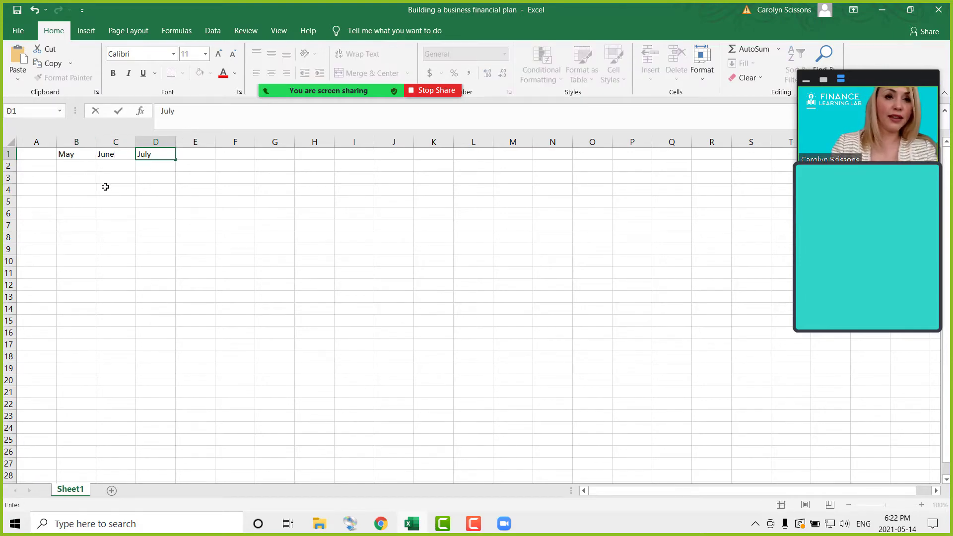
{"action": "left_click", "coordinate": [98, 178]}
Step: Extend the month series in row 1 through December in I1 and add a Total header in J1
{"action": "left_click_drag", "start_coordinate": [79, 150], "coordinate": [374, 156]}
{"action": "left_click", "coordinate": [395, 158]}
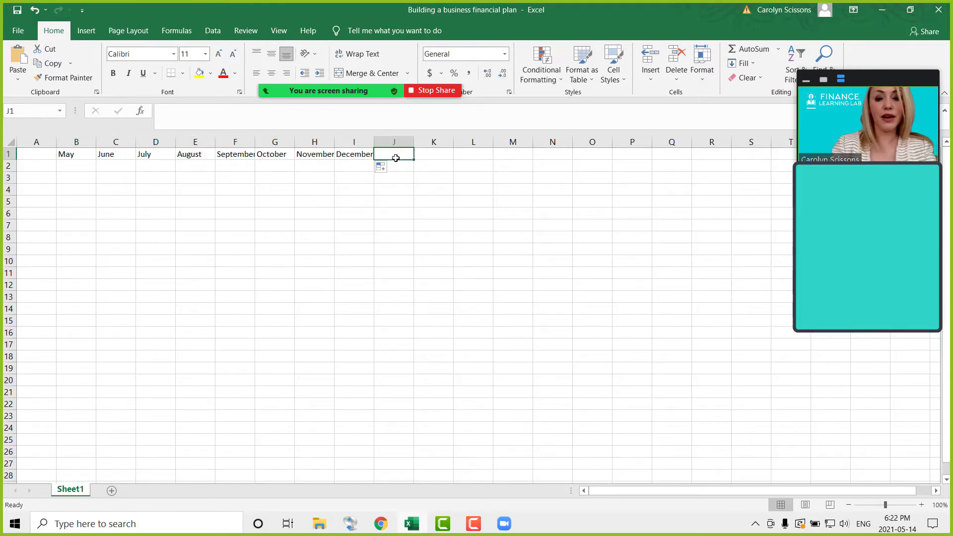
{"action": "type", "text": "Total"}
{"action": "key", "text": "Return"}
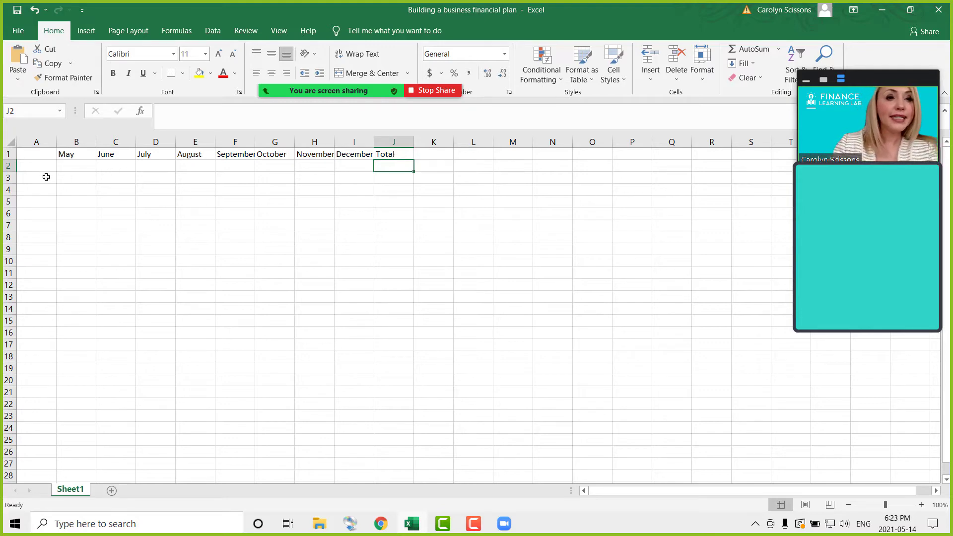
Step: Label cell A2 Revenues and move to A7, leaving rows 3 to 6 blank for revenue items
{"action": "left_click", "coordinate": [37, 165]}
{"action": "type", "text": "Reve"}
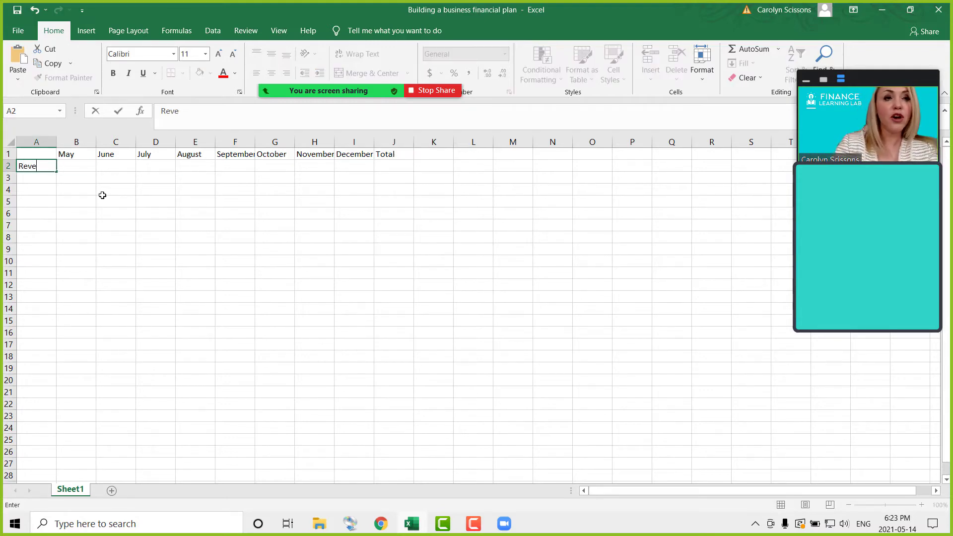
{"action": "type", "text": "nues"}
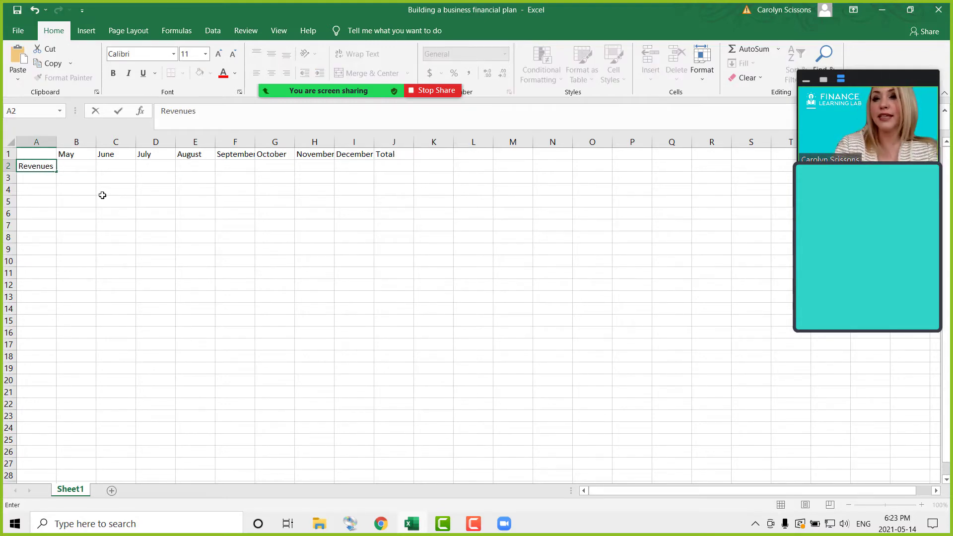
{"action": "key", "text": "Return"}
{"action": "key", "text": "Return"}
{"action": "key", "text": "Return"}
{"action": "key", "text": "Return"}
{"action": "key", "text": "Return"}
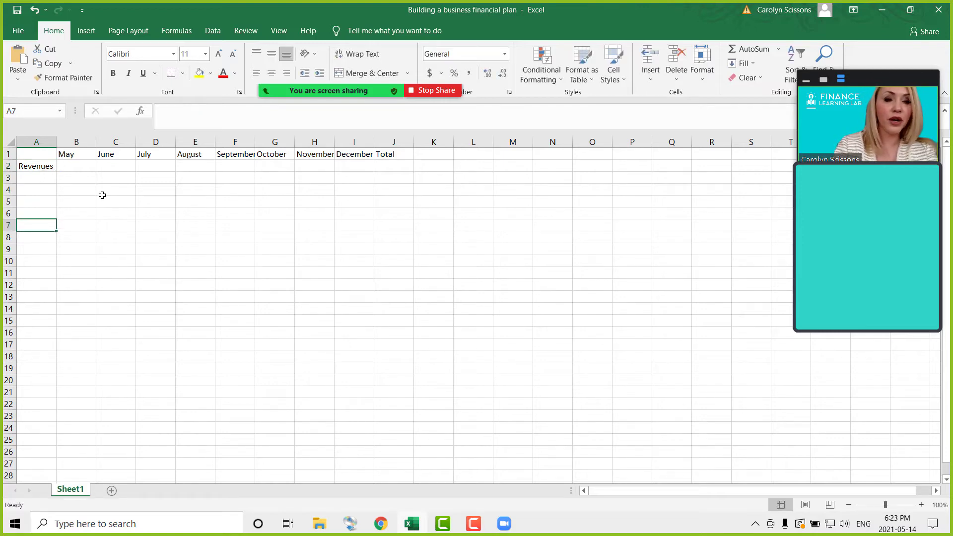
{"action": "type", "text": "Money G"}
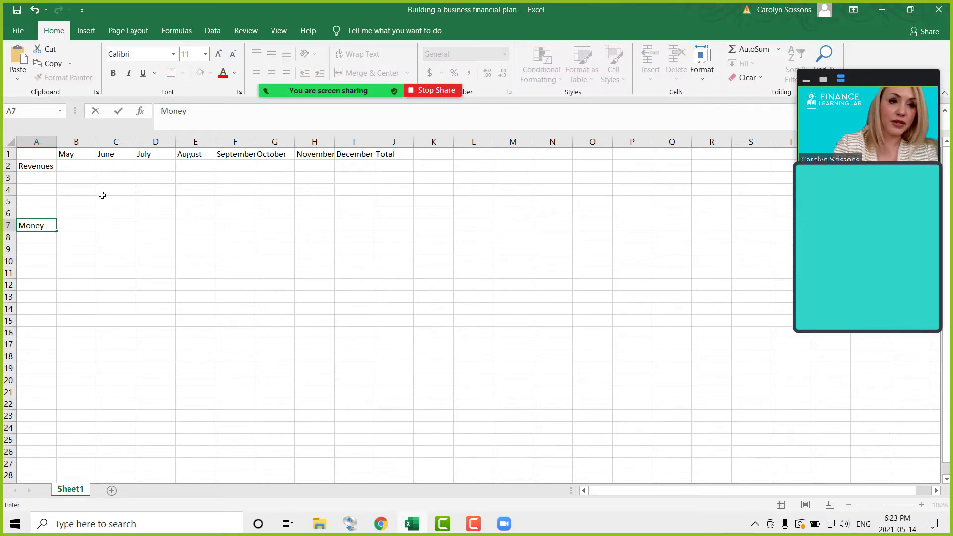
{"action": "key", "text": "BackSpace"}
{"action": "key", "text": "BackSpace"}
{"action": "key", "text": "BackSpace"}
{"action": "key", "text": "BackSpace"}
{"action": "key", "text": "BackSpace"}
{"action": "key", "text": "BackSpace"}
{"action": "key", "text": "BackSpace"}
Step: Enter the section label Expenses in cell A7
{"action": "type", "text": "Ex"}
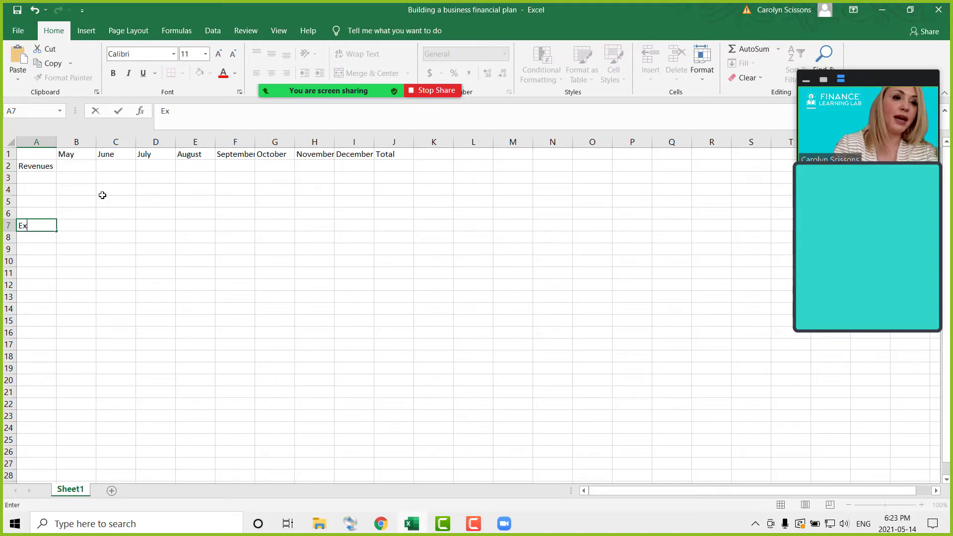
{"action": "type", "text": "penses"}
{"action": "key", "text": "Return"}
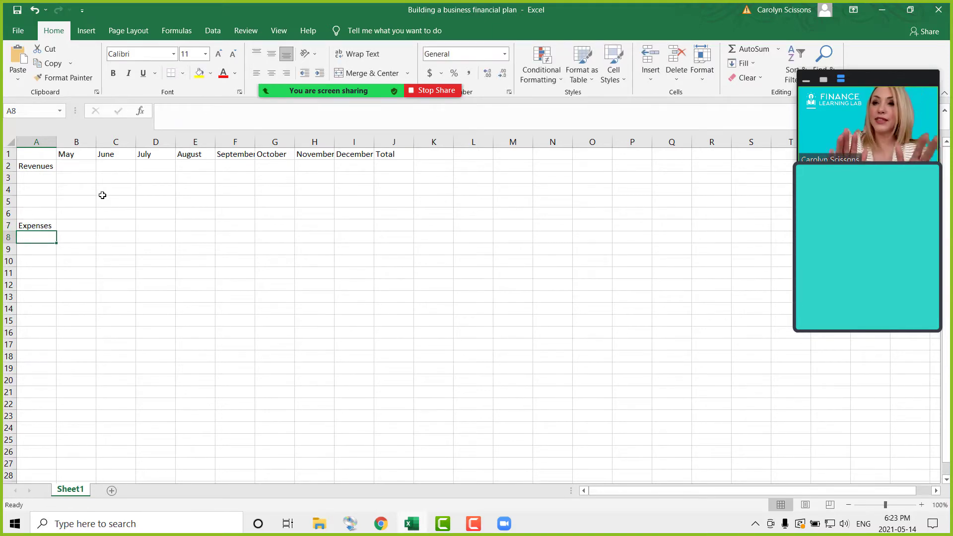
Step: Enter the label Bottom line in cell A15, leaving blank rows for expense items above it
{"action": "key", "text": "Down"}
{"action": "key", "text": "Down"}
{"action": "key", "text": "Down"}
{"action": "key", "text": "Down"}
{"action": "key", "text": "Down"}
{"action": "key", "text": "Down"}
{"action": "key", "text": "Down"}
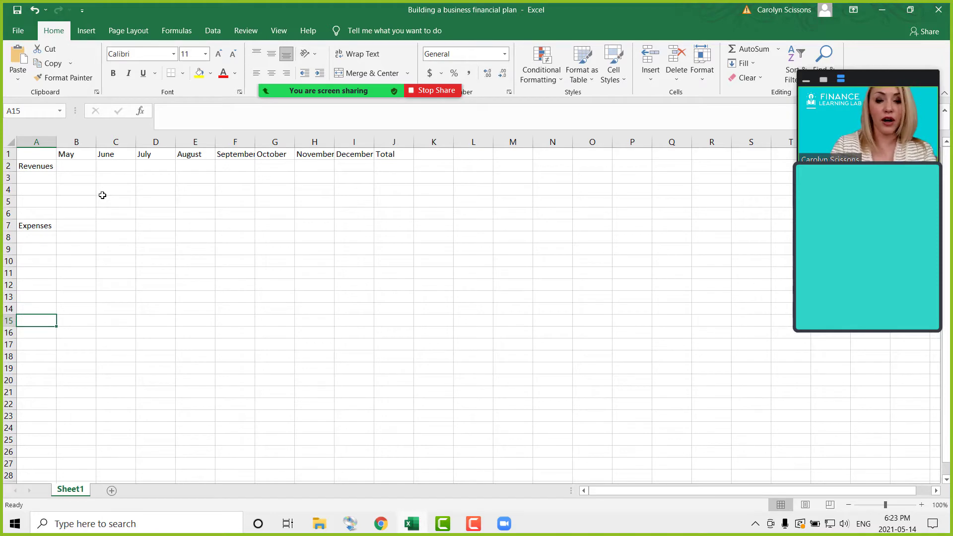
{"action": "type", "text": "Bottom line"}
{"action": "key", "text": "Return"}
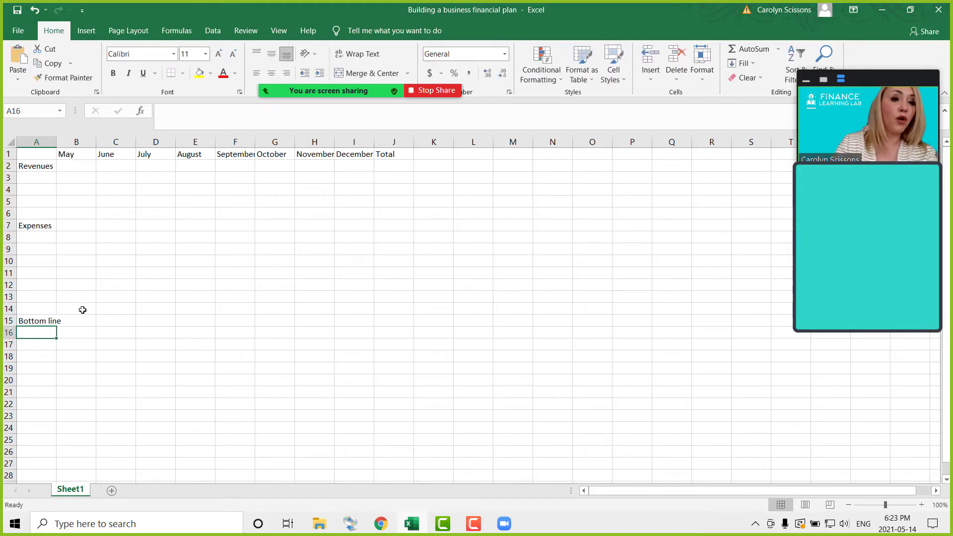
{"action": "left_click", "coordinate": [83, 318]}
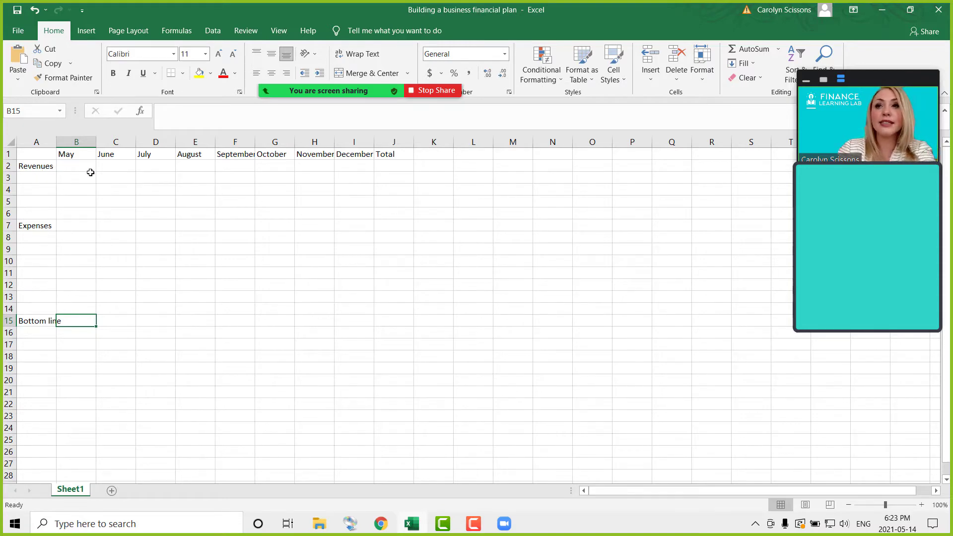
{"action": "left_click_drag", "start_coordinate": [50, 166], "coordinate": [386, 212]}
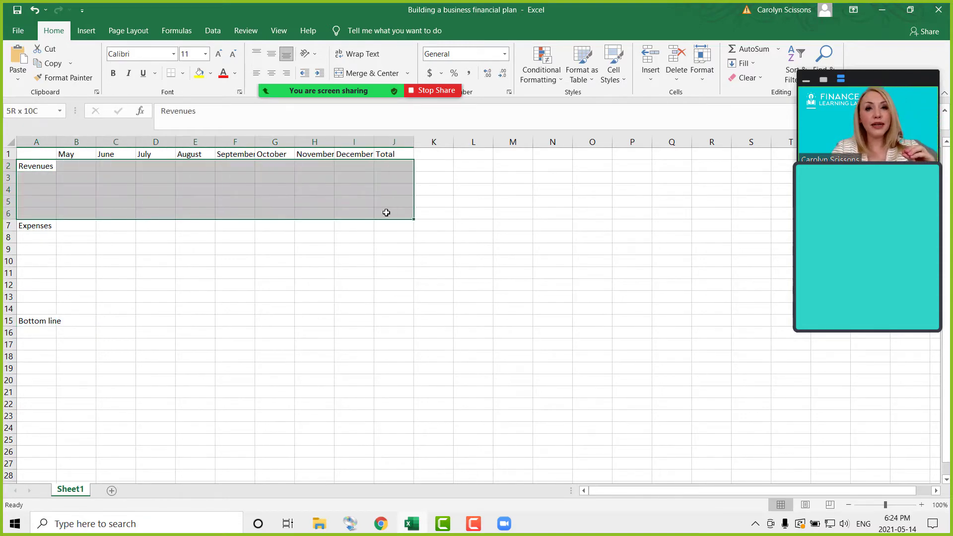
{"action": "left_click_drag", "start_coordinate": [47, 226], "coordinate": [394, 307]}
{"action": "left_click", "coordinate": [34, 324]}
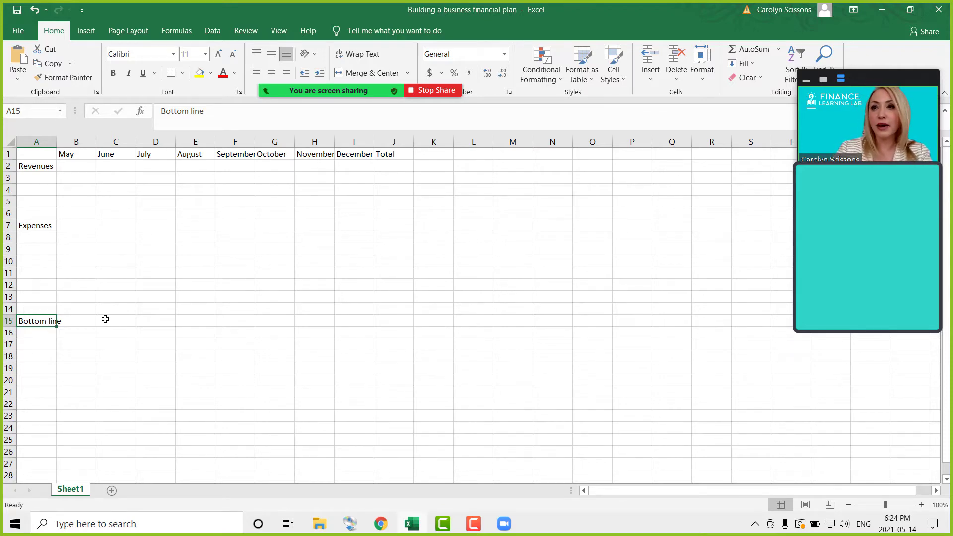
{"action": "left_click", "coordinate": [44, 248]}
{"action": "left_click", "coordinate": [44, 237]}
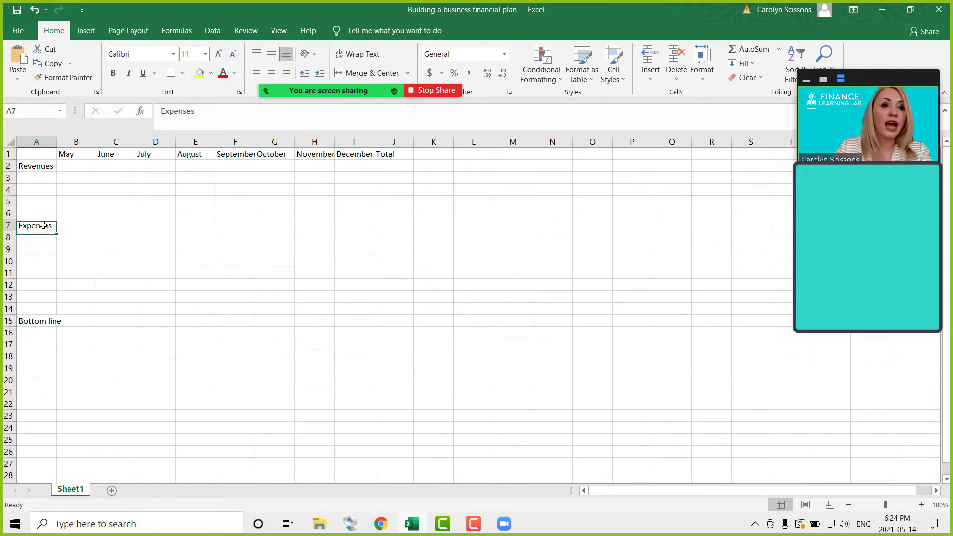
{"action": "left_click", "coordinate": [43, 244]}
Step: Add the expense subheadings Ongoing in A8 and One time in A12
{"action": "left_click", "coordinate": [47, 236]}
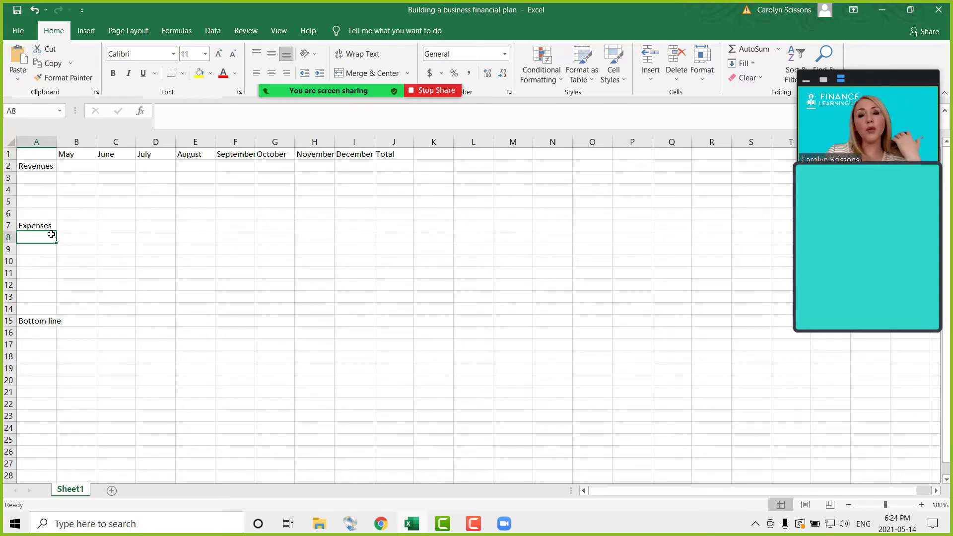
{"action": "type", "text": "Ongoing"}
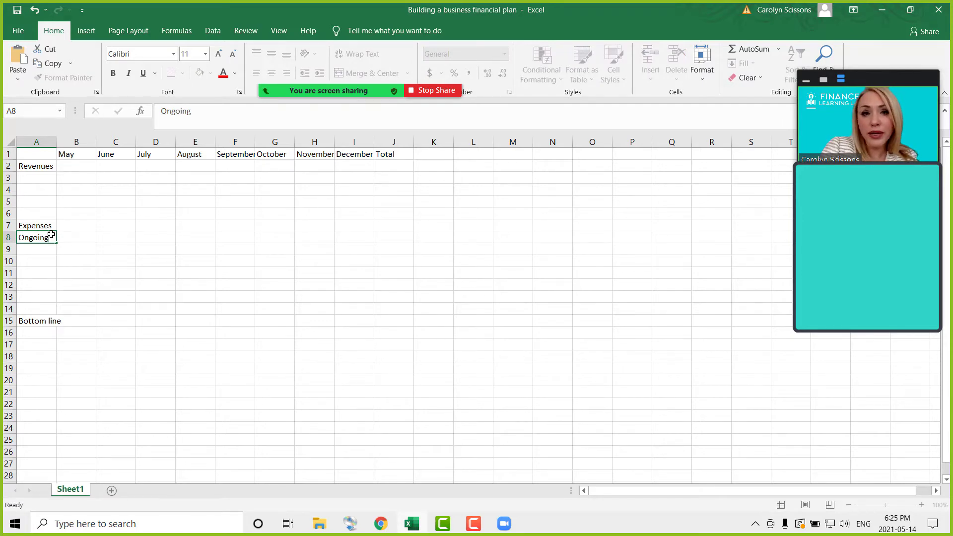
{"action": "key", "text": "Return"}
{"action": "key", "text": "Return"}
{"action": "key", "text": "Return"}
{"action": "key", "text": "Return"}
{"action": "type", "text": "Ont t"}
{"action": "key", "text": "BackSpace"}
{"action": "key", "text": "BackSpace"}
{"action": "key", "text": "BackSpace"}
{"action": "type", "text": "e time"}
{"action": "key", "text": "Return"}
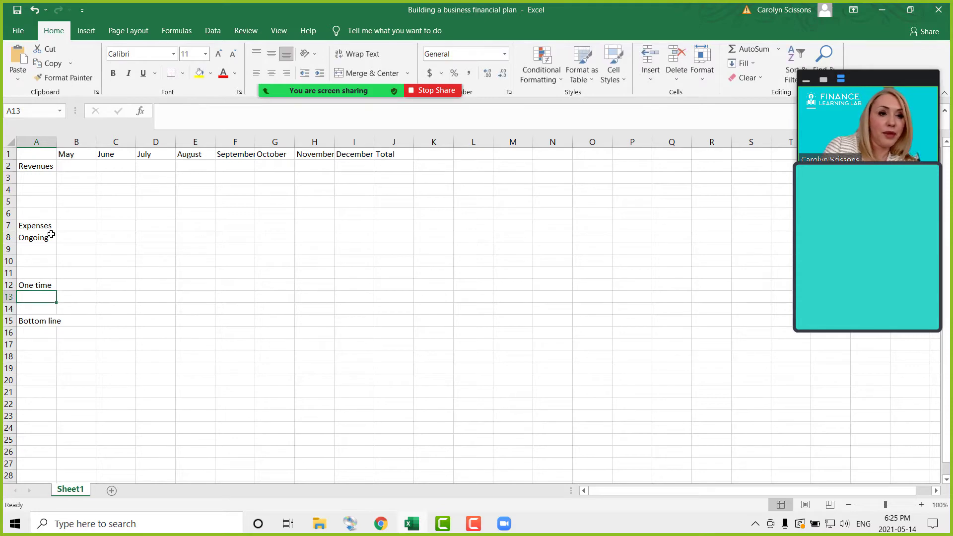
Step: Insert five blank rows at row 13, directly beneath the One time label
{"action": "left_click", "coordinate": [48, 251]}
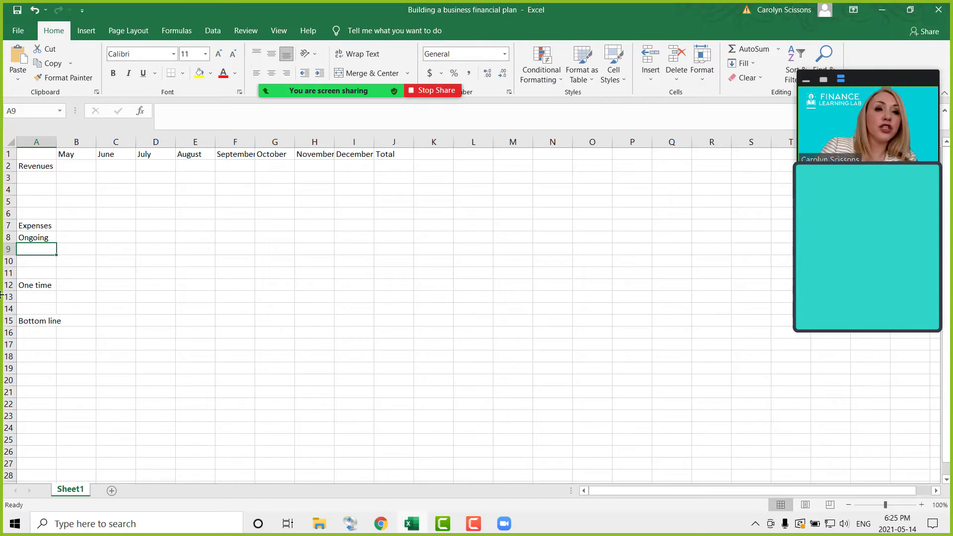
{"action": "left_click_drag", "start_coordinate": [6, 298], "coordinate": [8, 347]}
{"action": "right_click", "coordinate": [85, 324]}
{"action": "left_click", "coordinate": [107, 225]}
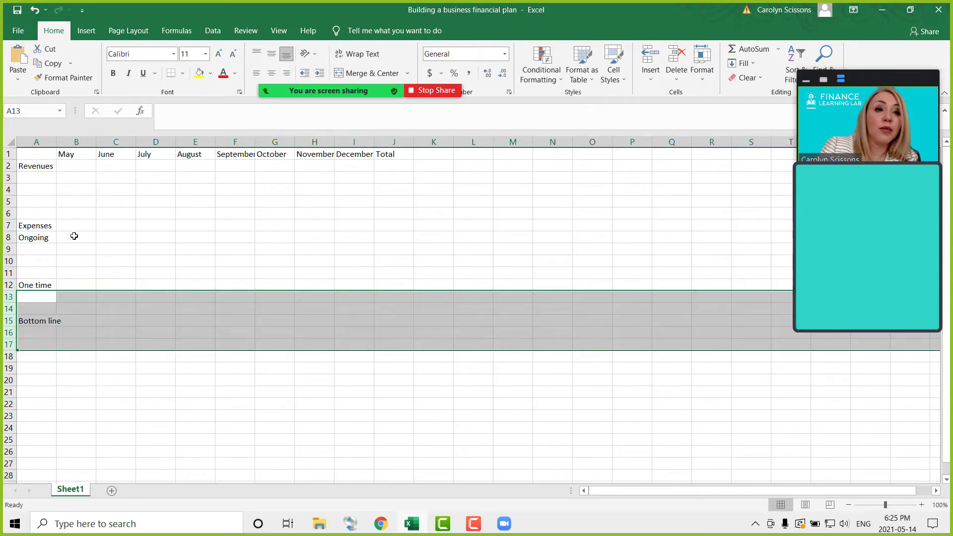
Step: Insert five blank rows at row 9, directly beneath the Ongoing label
{"action": "left_click_drag", "start_coordinate": [8, 249], "coordinate": [9, 296]}
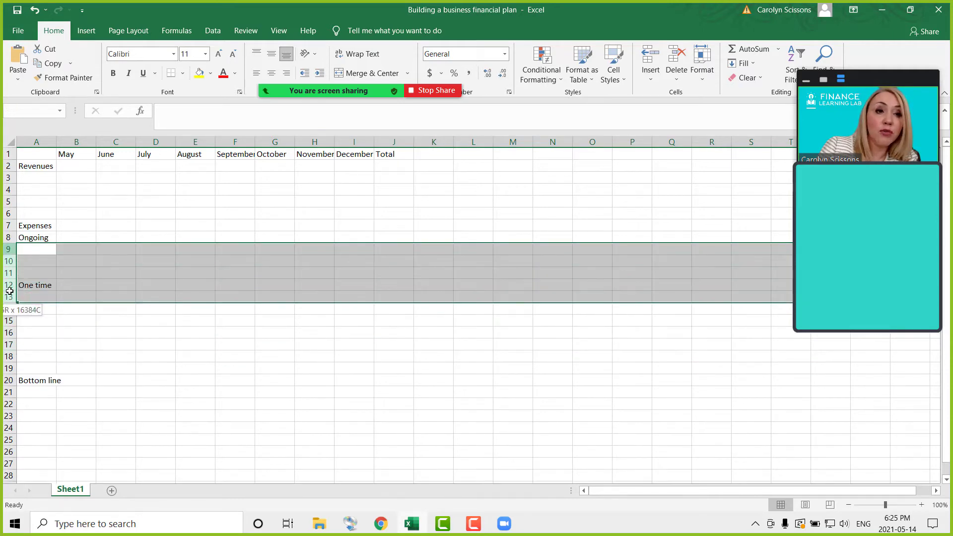
{"action": "right_click", "coordinate": [55, 272]}
{"action": "left_click", "coordinate": [84, 359]}
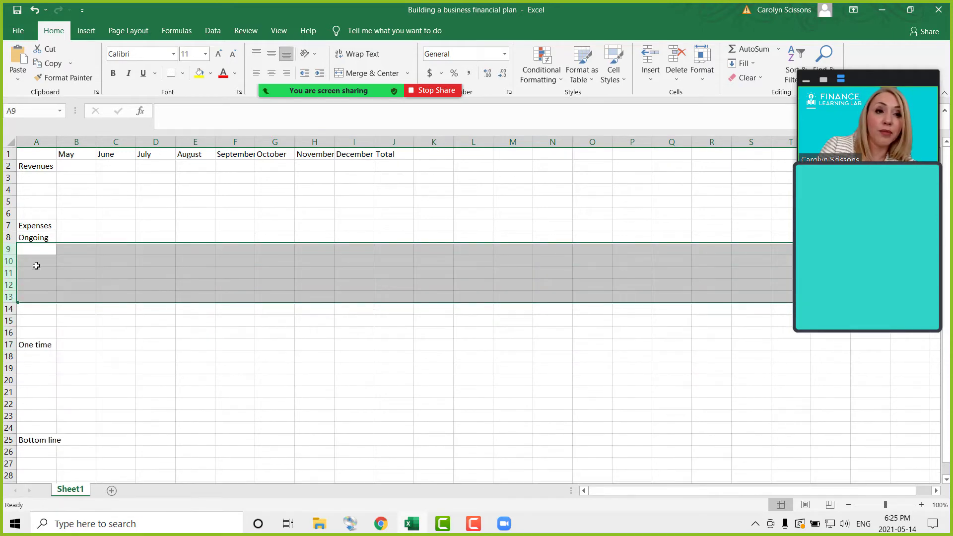
{"action": "left_click", "coordinate": [34, 249]}
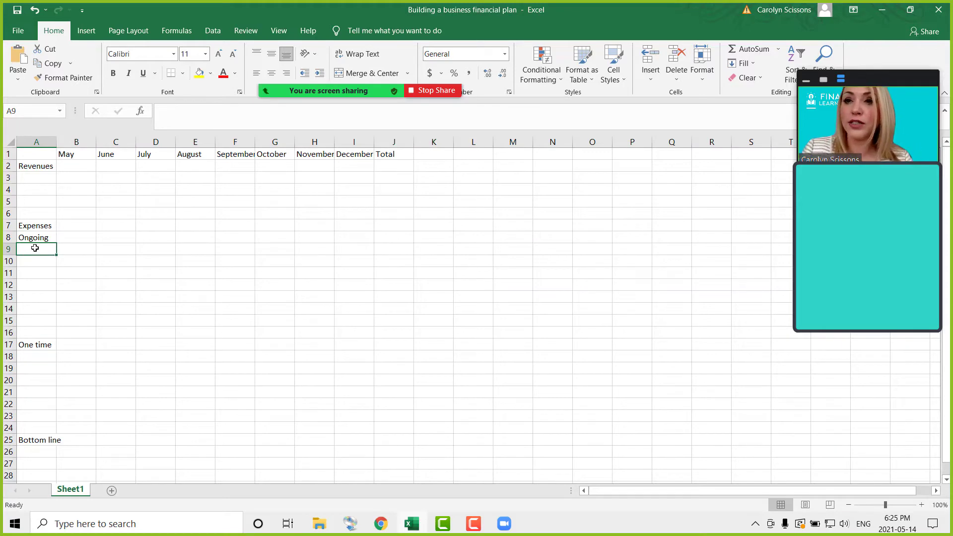
{"action": "left_click_drag", "start_coordinate": [76, 248], "coordinate": [395, 443]}
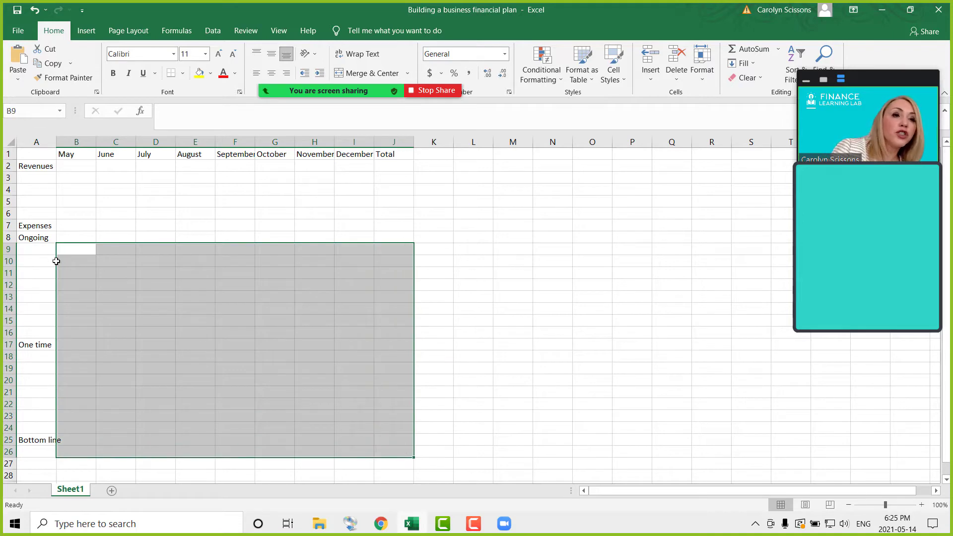
Step: List the first ongoing expenses, Webhosting in A9 and Softwares in A10
{"action": "left_click", "coordinate": [40, 247]}
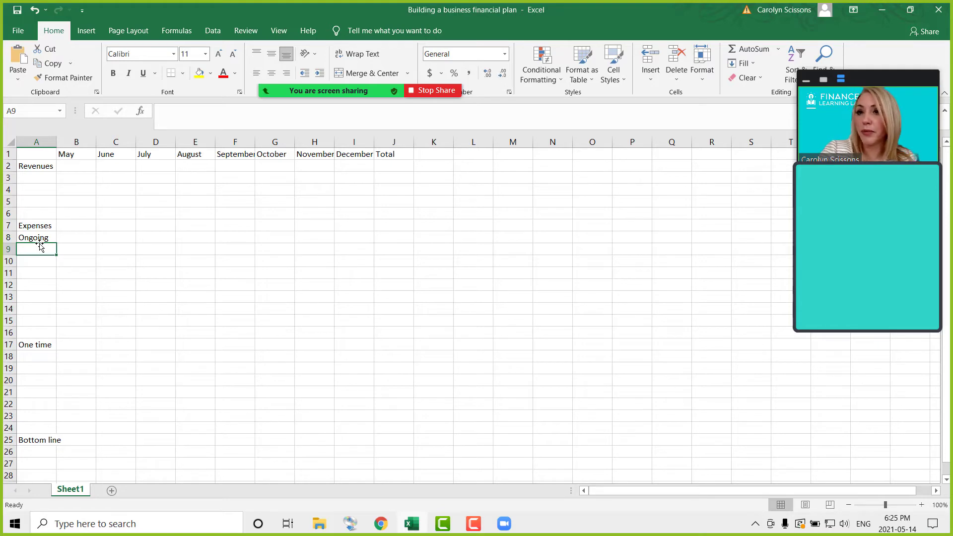
{"action": "type", "text": "Webhosting"}
{"action": "key", "text": "Return"}
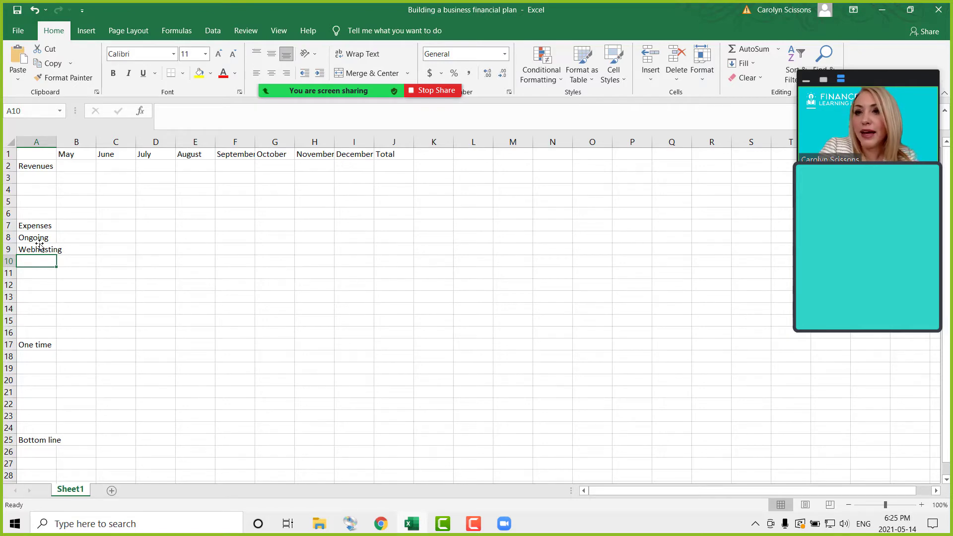
{"action": "type", "text": "Softwares"}
{"action": "key", "text": "Return"}
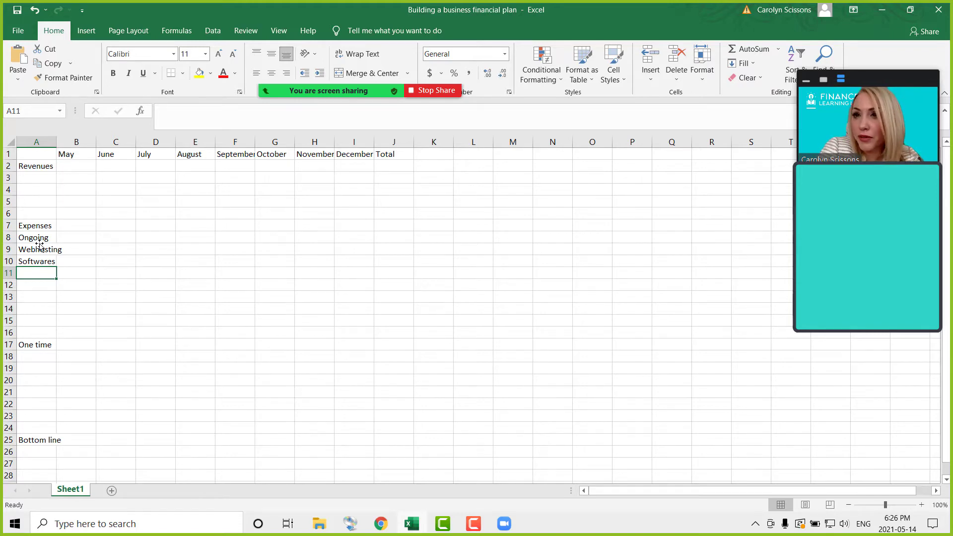
Step: Add the ongoing expenses Email / Marketing providers, VA and Insurance in cells A11 to A13
{"action": "type", "text": "Email / Marketing providers"}
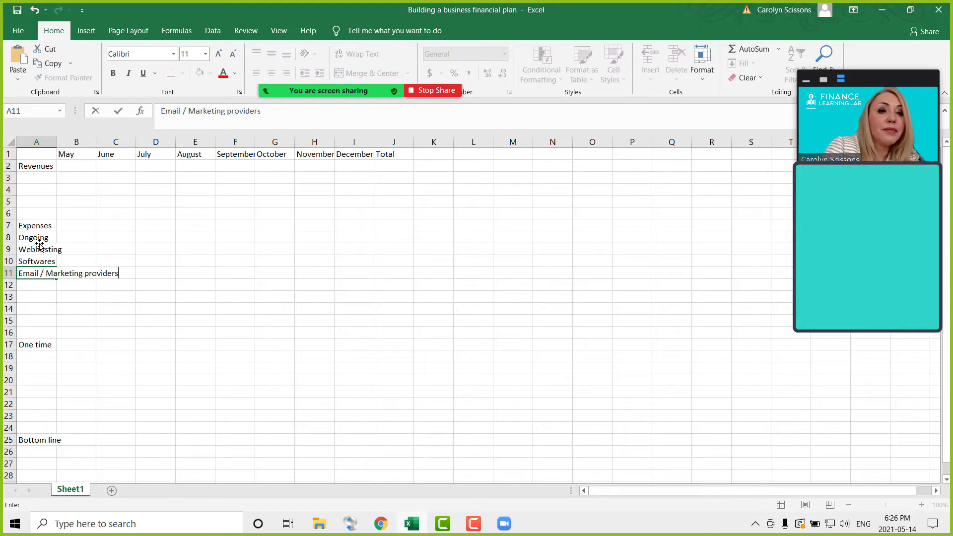
{"action": "key", "text": "Return"}
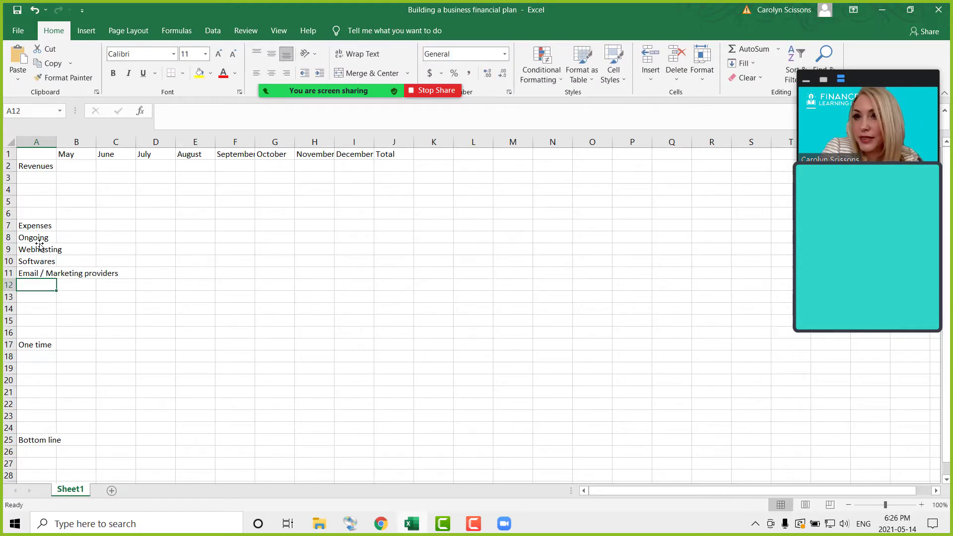
{"action": "type", "text": "VA"}
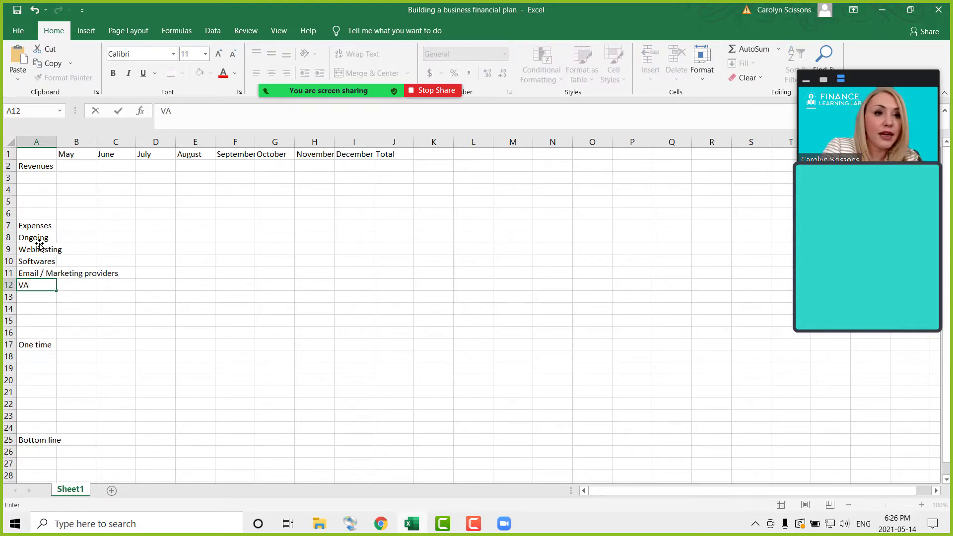
{"action": "key", "text": "Return"}
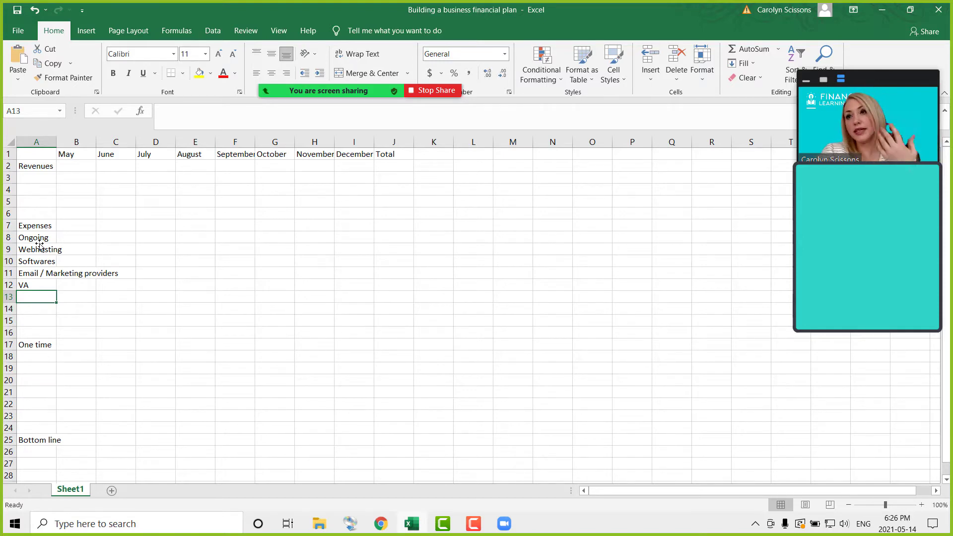
{"action": "type", "text": "Insurance"}
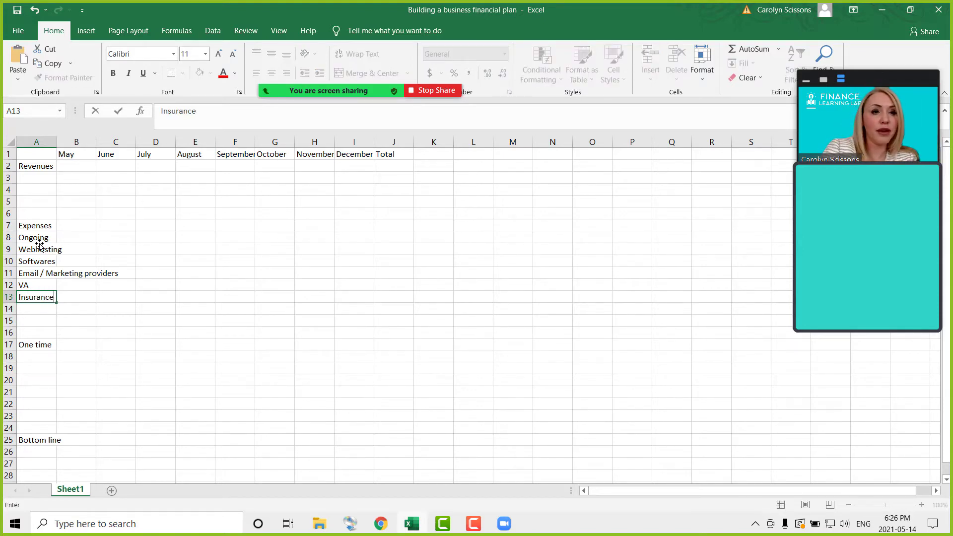
{"action": "key", "text": "Return"}
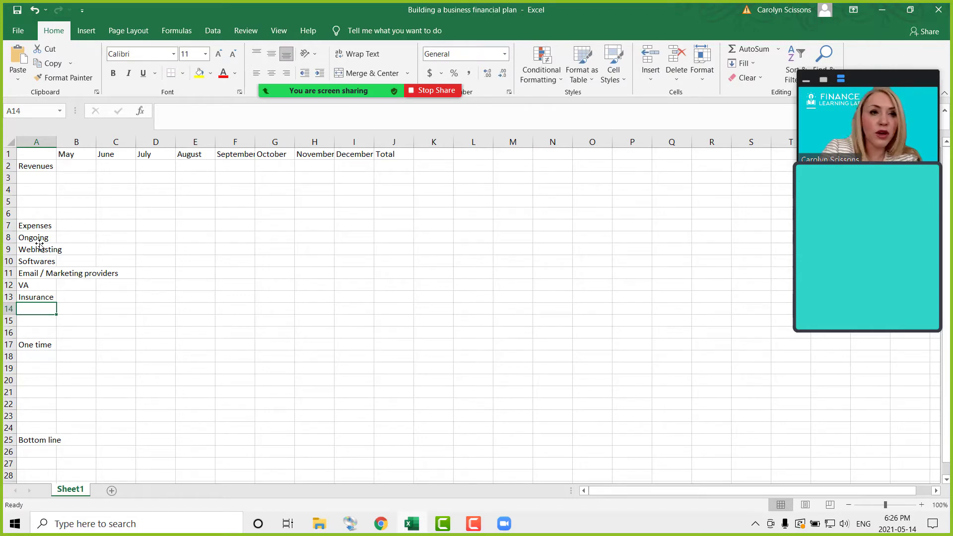
Step: Add the ongoing expenses Internet and Home office in cells A14 and A15
{"action": "type", "text": "Internet"}
{"action": "key", "text": "Return"}
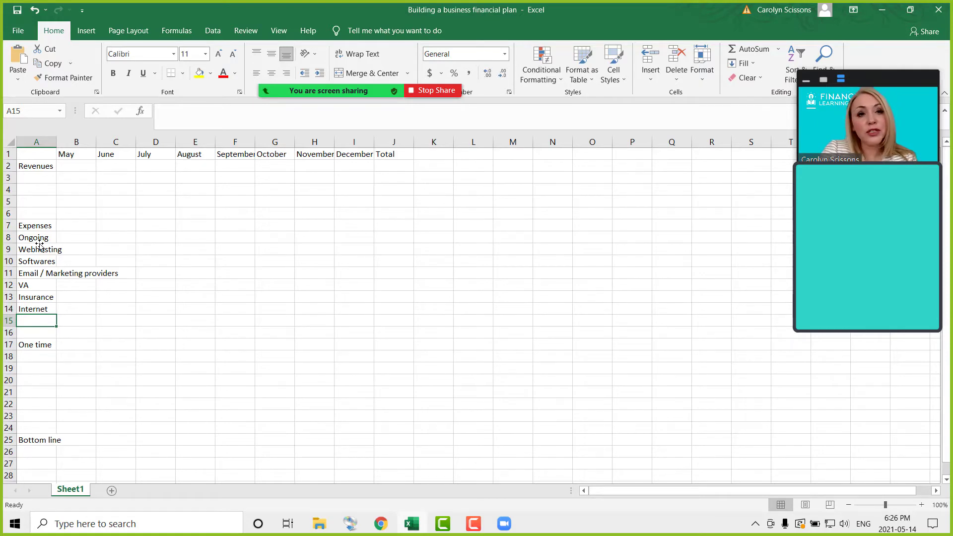
{"action": "type", "text": "Home bas"}
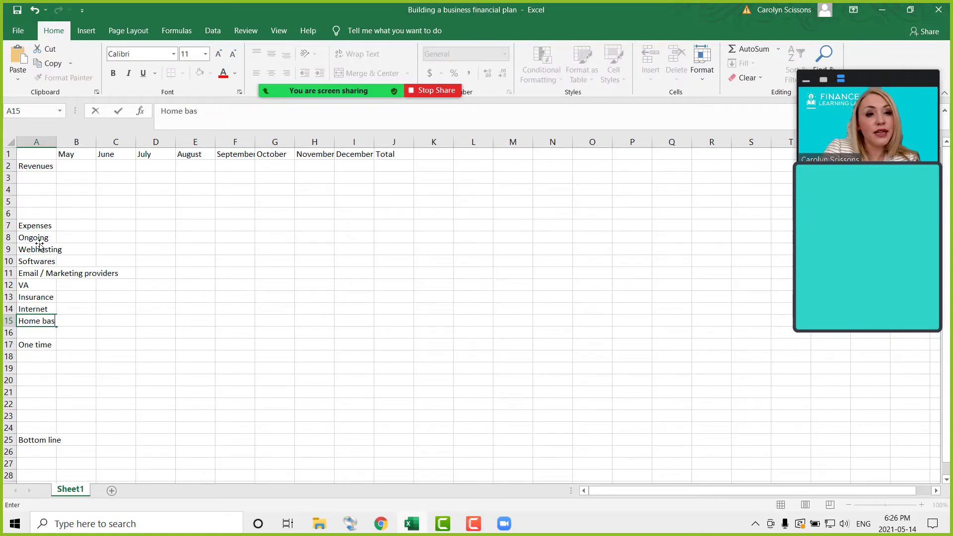
{"action": "key", "text": "BackSpace"}
{"action": "key", "text": "BackSpace"}
{"action": "key", "text": "BackSpace"}
{"action": "type", "text": "office"}
{"action": "key", "text": "Return"}
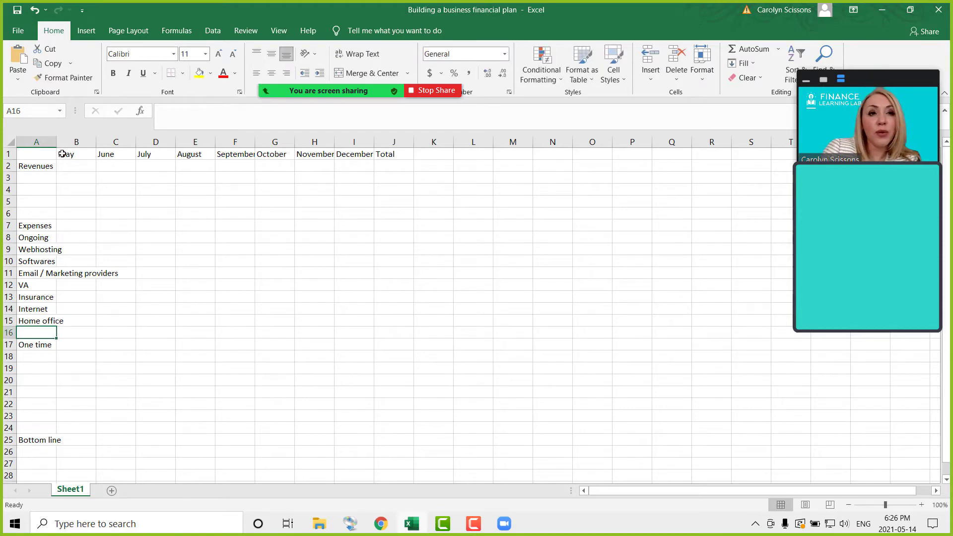
Step: Widen column A and indent the labels from Ongoing to Home office in A8:A15
{"action": "left_click_drag", "start_coordinate": [56, 142], "coordinate": [81, 142]}
{"action": "left_click", "coordinate": [60, 323]}
{"action": "left_click", "coordinate": [104, 321]}
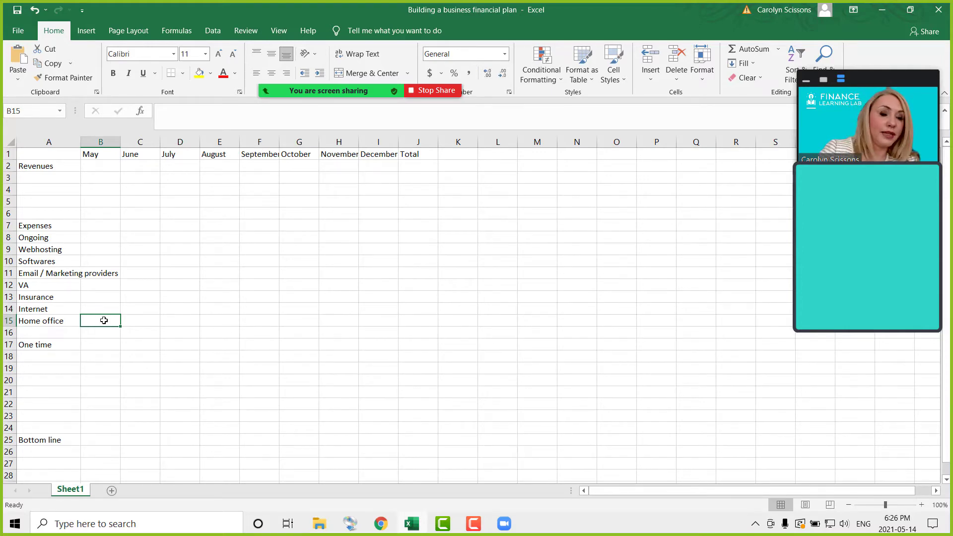
{"action": "left_click_drag", "start_coordinate": [44, 238], "coordinate": [45, 322]}
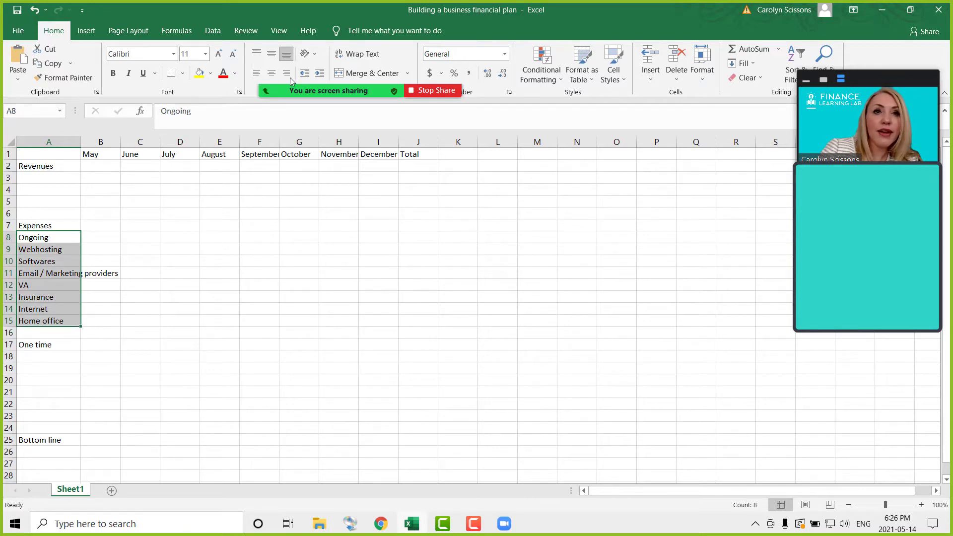
{"action": "left_click", "coordinate": [319, 73]}
{"action": "left_click", "coordinate": [320, 73]}
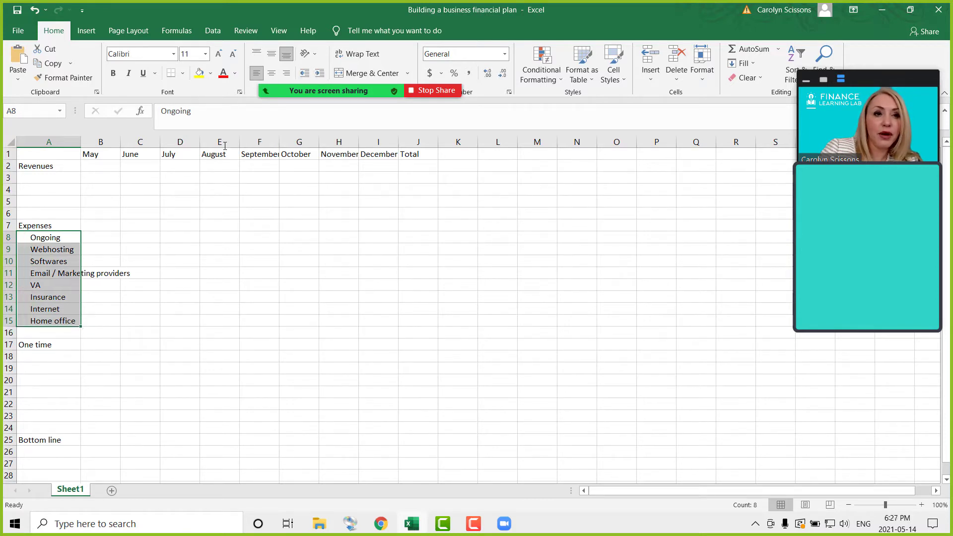
Step: List the one-time expenses Vehicle in A18 and Special marketing campaign in A19
{"action": "left_click", "coordinate": [27, 353]}
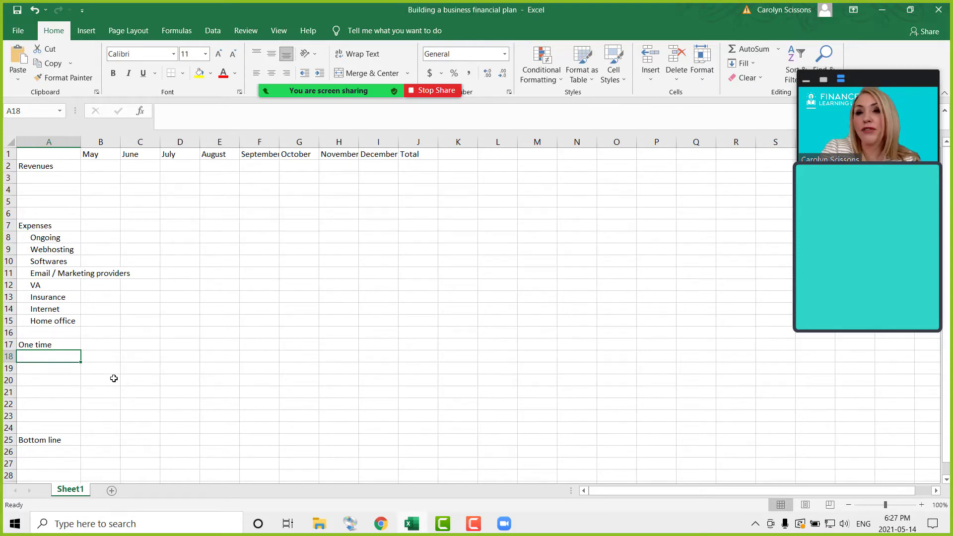
{"action": "type", "text": "Vehic"}
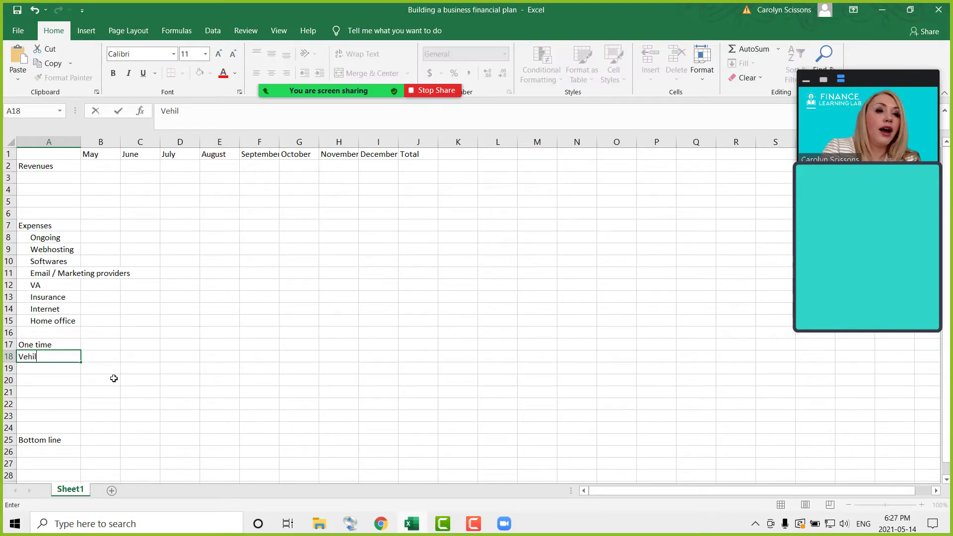
{"action": "type", "text": "le"}
{"action": "key", "text": "Return"}
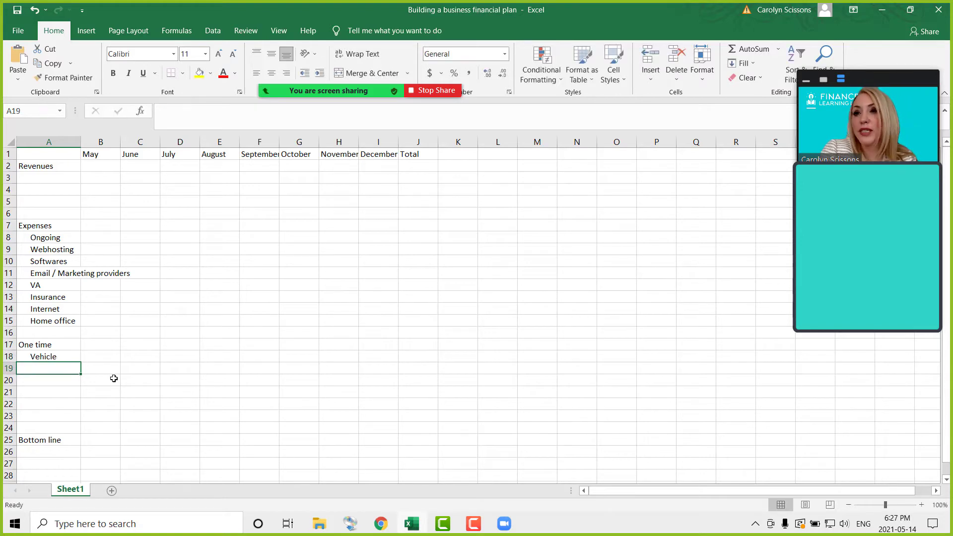
{"action": "type", "text": "Special marketing campaign"}
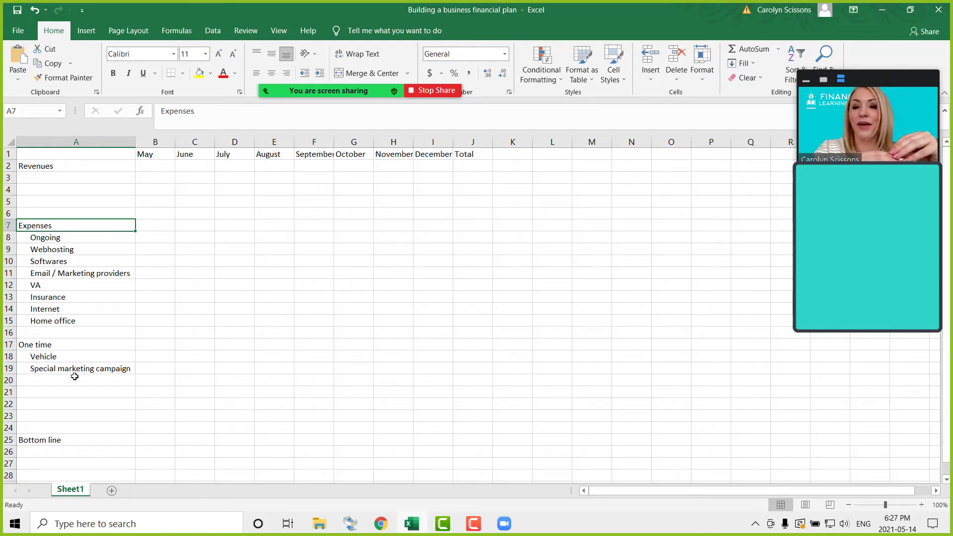
Step: Insert two blank rows at row 4, within the Revenues section
{"action": "left_click", "coordinate": [71, 177]}
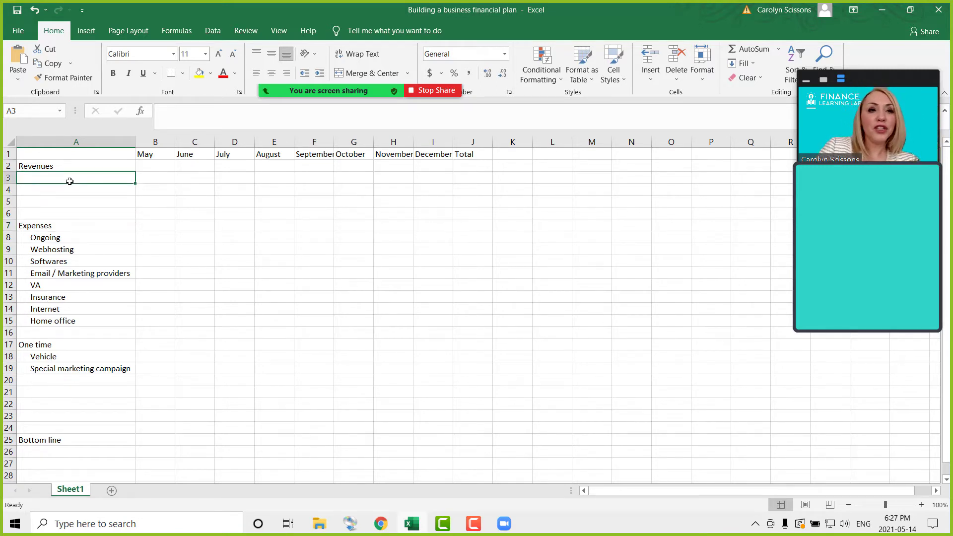
{"action": "left_click", "coordinate": [48, 224]}
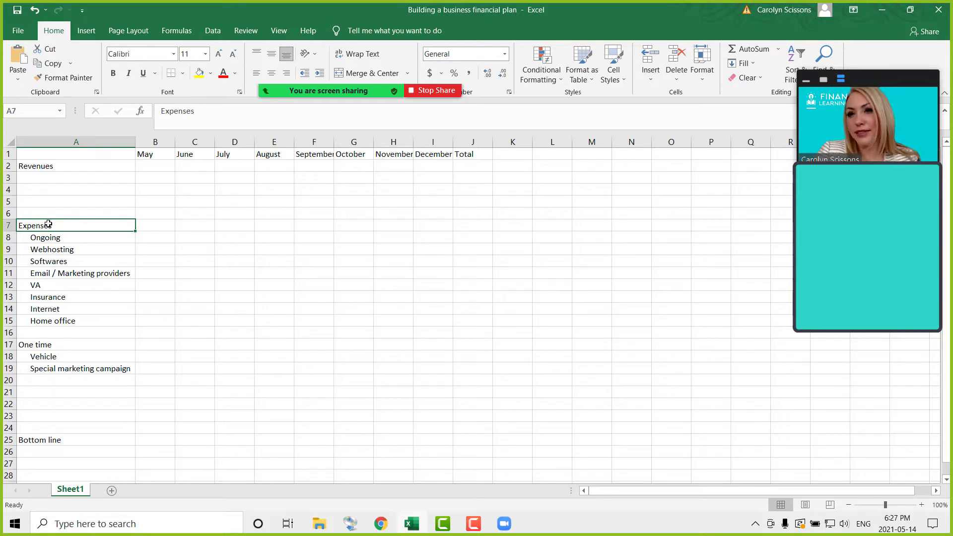
{"action": "left_click", "coordinate": [8, 190]}
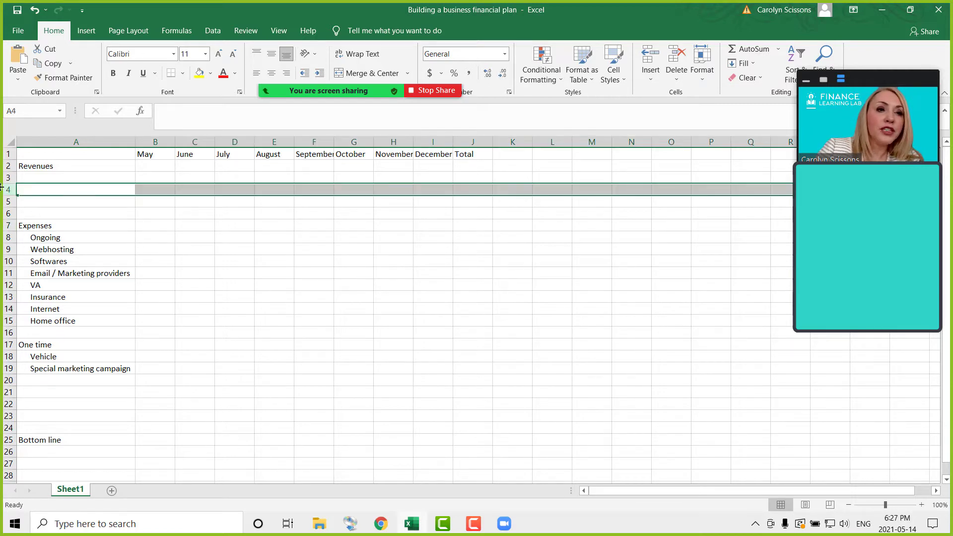
{"action": "left_click", "coordinate": [3, 189]}
{"action": "left_click_drag", "start_coordinate": [3, 189], "coordinate": [8, 201]}
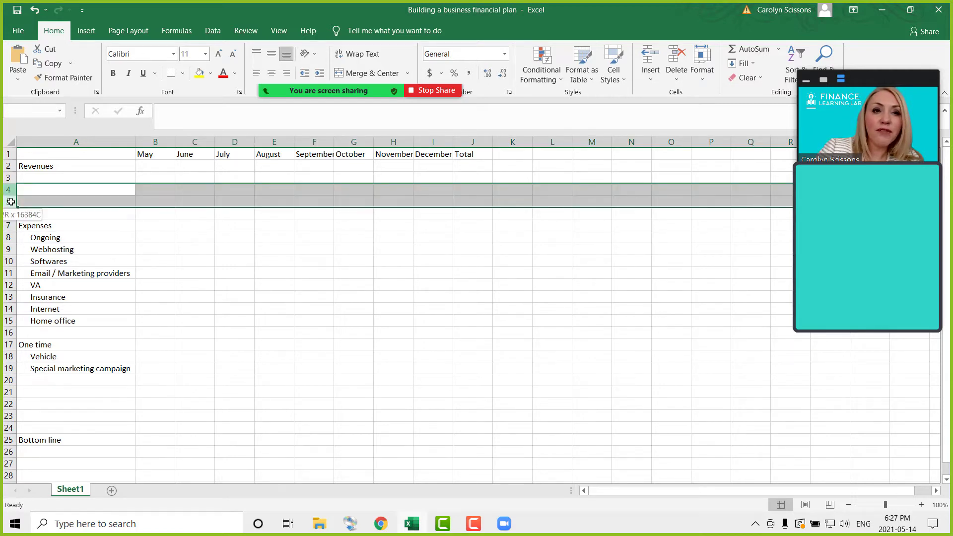
{"action": "right_click", "coordinate": [63, 196]}
{"action": "left_click", "coordinate": [113, 283]}
{"action": "left_click", "coordinate": [103, 248]}
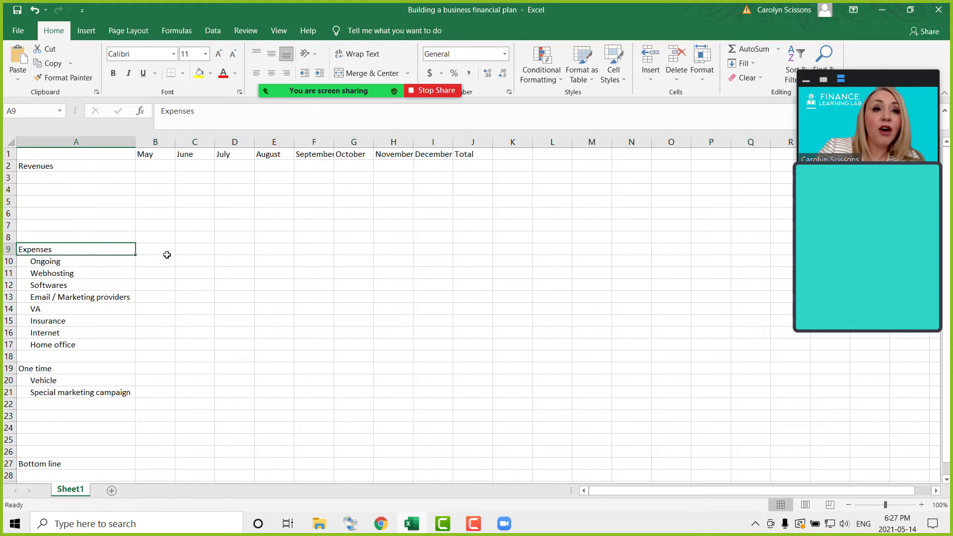
Step: Enter the May amounts 40 for Webhosting in B11 and 75 for Softwares in B12
{"action": "left_click", "coordinate": [161, 258]}
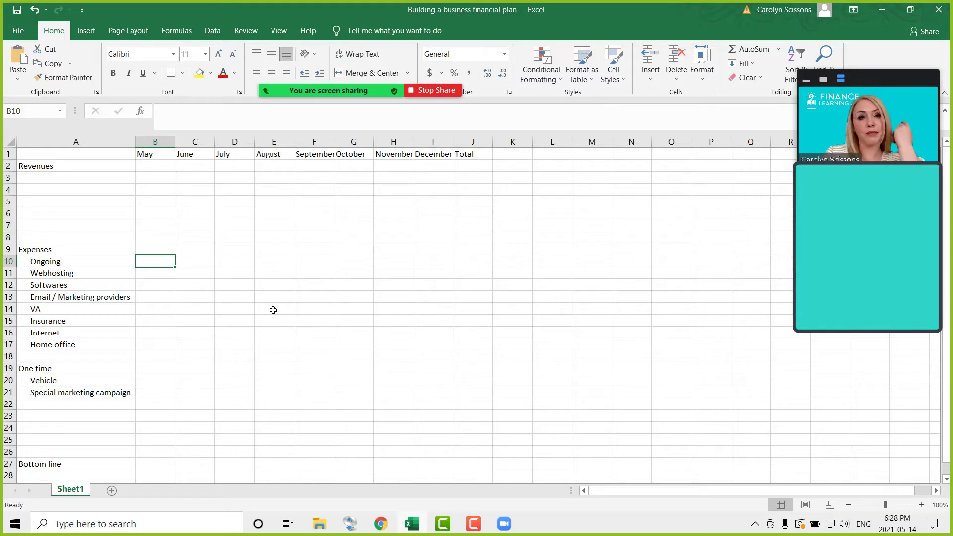
{"action": "key", "text": "Down"}
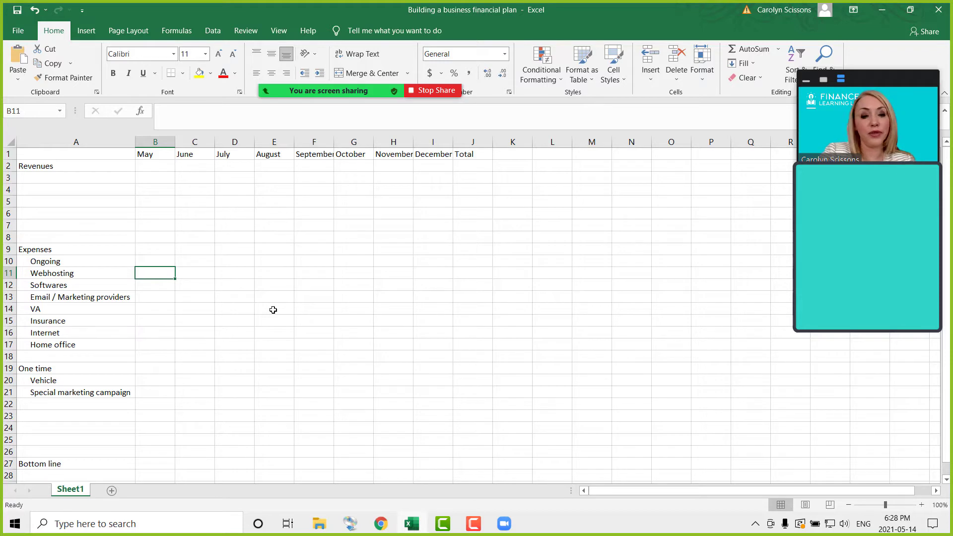
{"action": "type", "text": "40"}
{"action": "key", "text": "Return"}
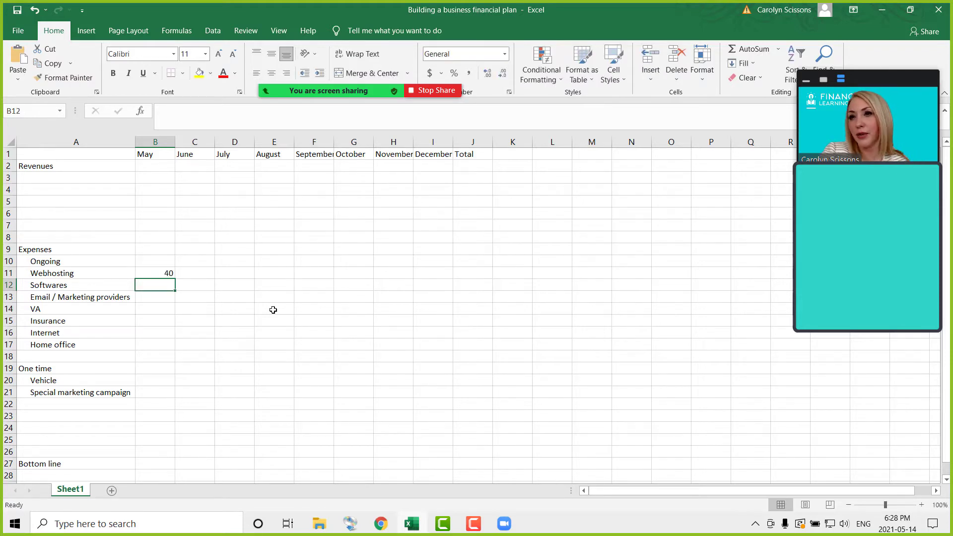
{"action": "type", "text": "75"}
{"action": "key", "text": "Return"}
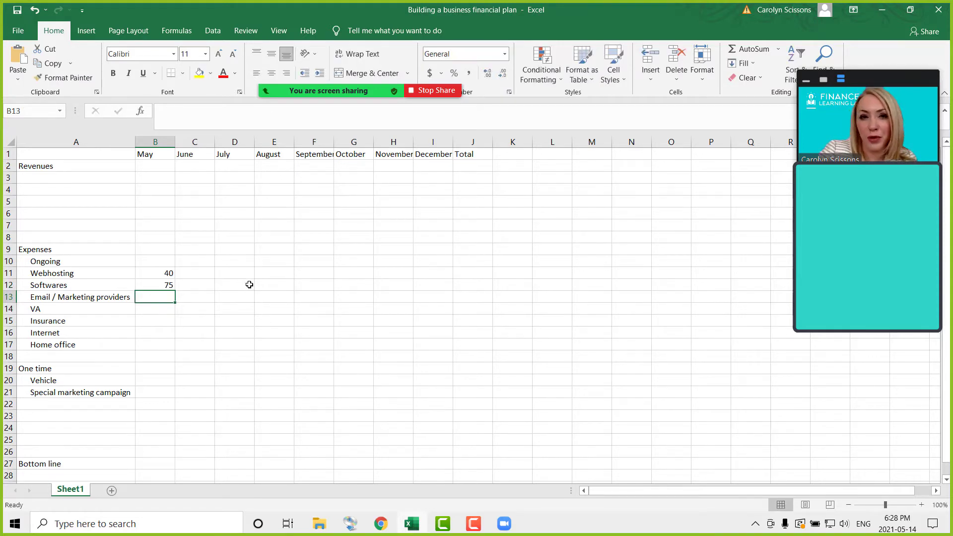
Step: Copy the May Softwares amount into B13:B17 for the remaining ongoing expenses
{"action": "left_click_drag", "start_coordinate": [163, 273], "coordinate": [153, 341]}
{"action": "left_click", "coordinate": [155, 276]}
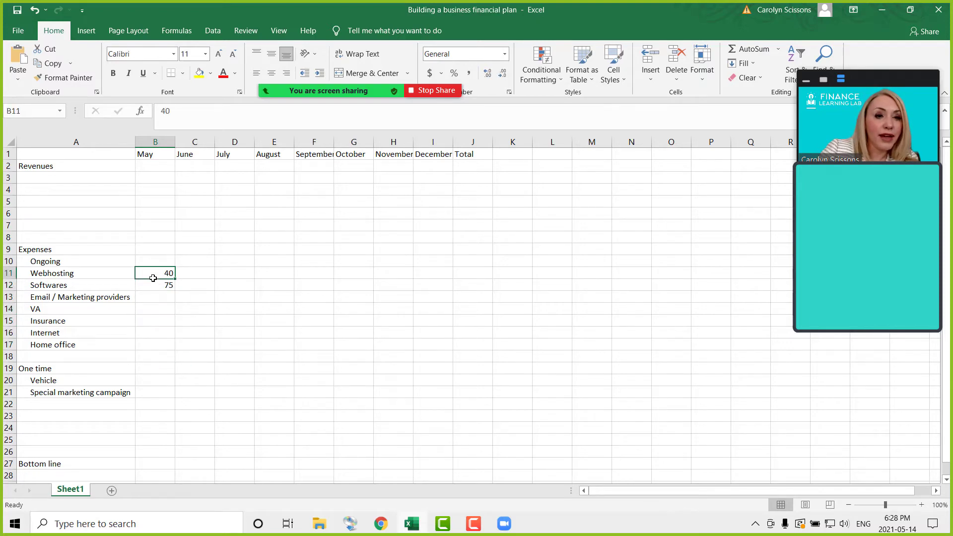
{"action": "left_click", "coordinate": [169, 287]}
{"action": "right_click", "coordinate": [174, 289]}
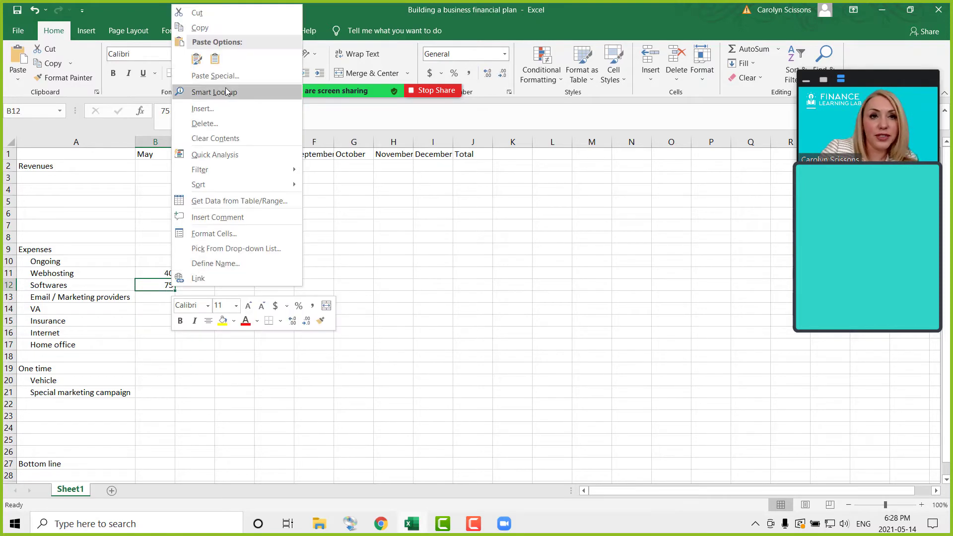
{"action": "left_click", "coordinate": [198, 28]}
{"action": "left_click_drag", "start_coordinate": [144, 301], "coordinate": [142, 346]}
{"action": "right_click", "coordinate": [142, 346]}
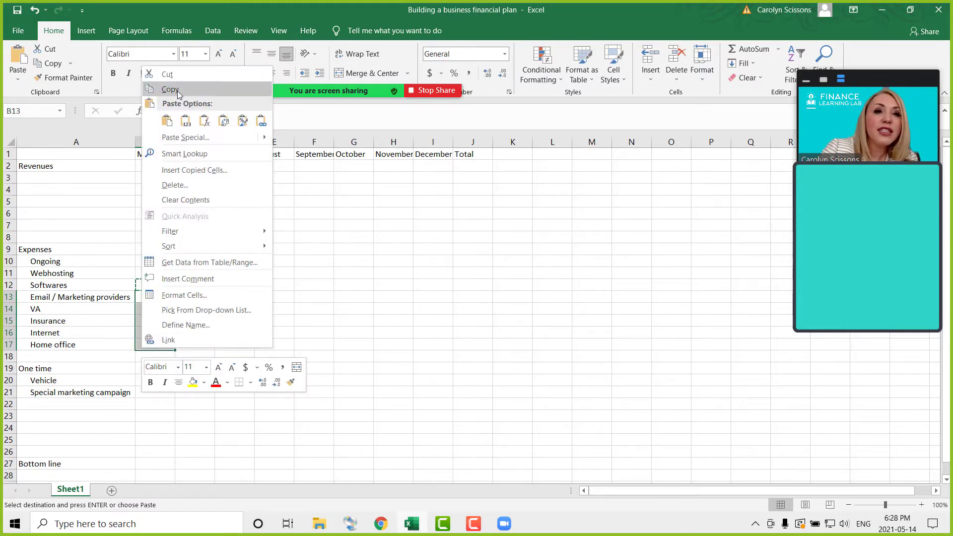
{"action": "left_click", "coordinate": [166, 121]}
Step: Copy the May ongoing expense amounts in B11:B17 across June to December, C11:I17
{"action": "mouse_move", "coordinate": [167, 269]}
{"action": "left_mouse_down"}
{"action": "mouse_move", "coordinate": [165, 344]}
{"action": "mouse_move", "coordinate": [163, 271]}
{"action": "left_mouse_up"}
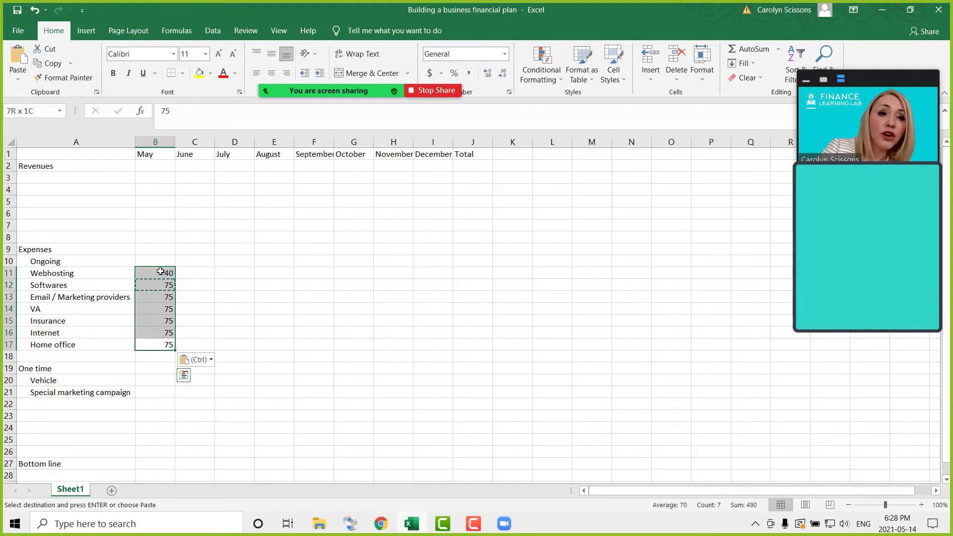
{"action": "right_click", "coordinate": [157, 338]}
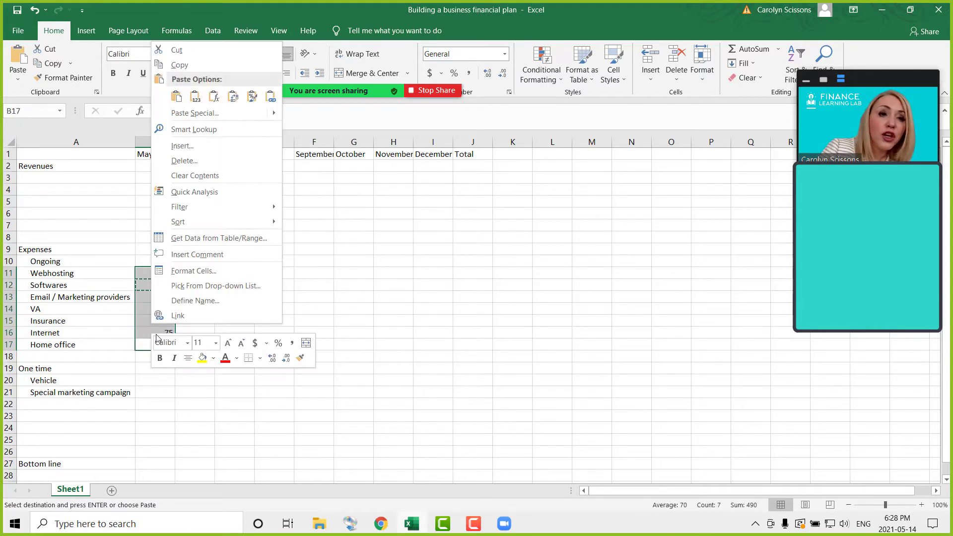
{"action": "left_click", "coordinate": [177, 64]}
{"action": "left_click_drag", "start_coordinate": [191, 276], "coordinate": [425, 344]}
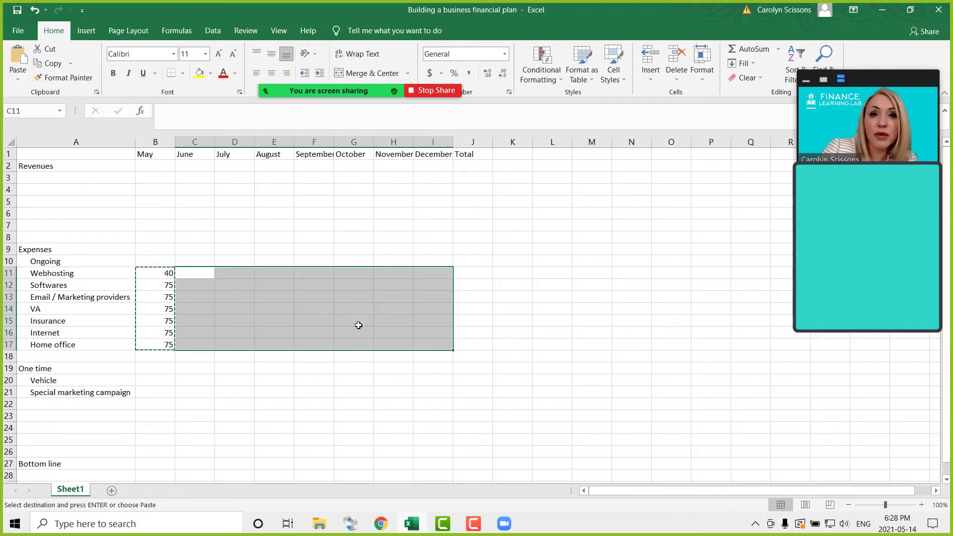
{"action": "right_click", "coordinate": [357, 324]}
{"action": "left_click", "coordinate": [387, 102]}
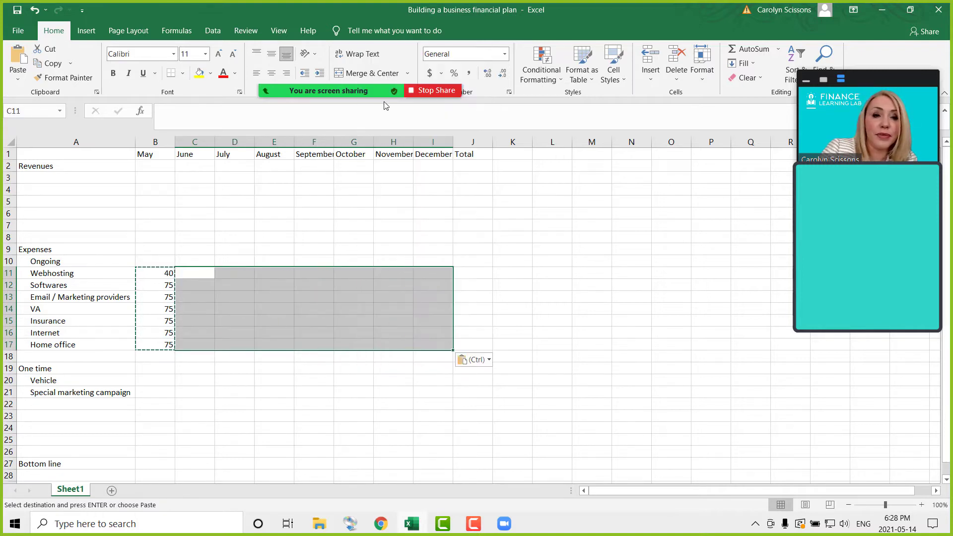
{"action": "left_click", "coordinate": [185, 297]}
{"action": "key", "text": "Escape"}
{"action": "left_click", "coordinate": [94, 285]}
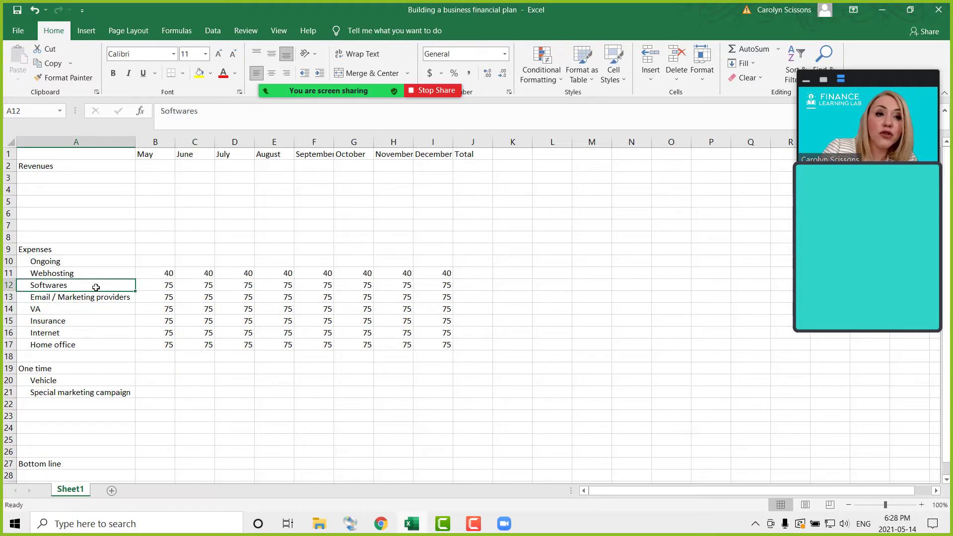
{"action": "left_click_drag", "start_coordinate": [94, 285], "coordinate": [392, 284]}
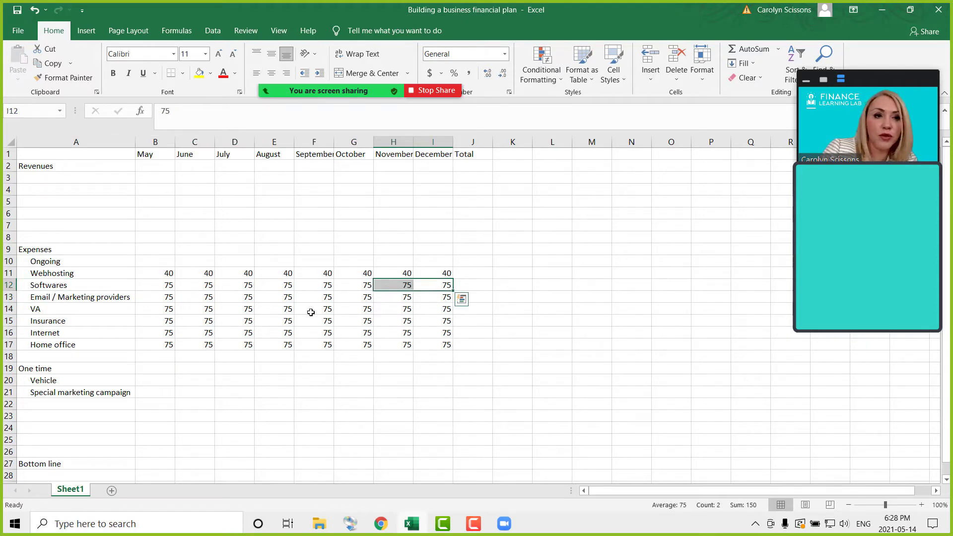
{"action": "left_click", "coordinate": [236, 326]}
{"action": "left_click", "coordinate": [154, 394]}
{"action": "left_click", "coordinate": [159, 378]}
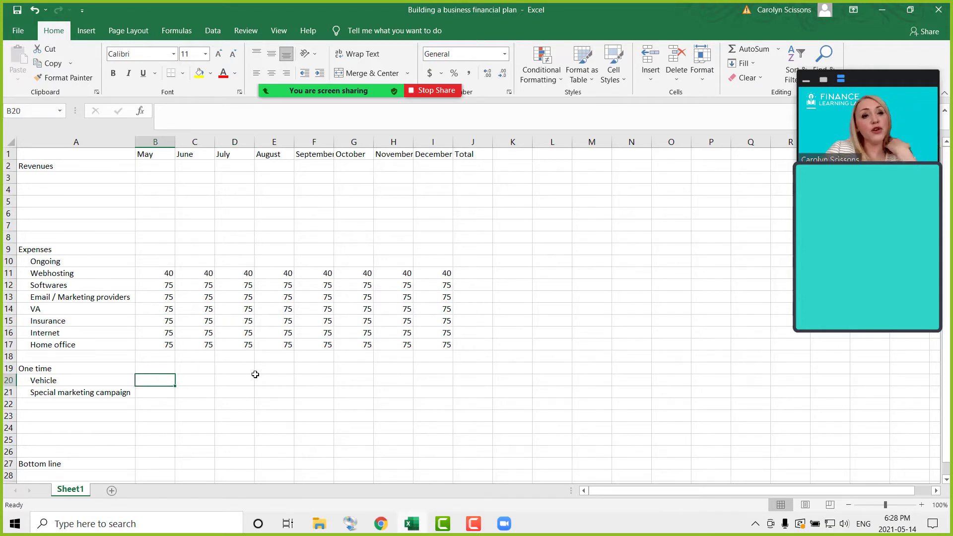
Step: Enter the one-time costs: 2000 for Vehicle in July (D20) and 1000 for Special marketing campaign in August (E21)
{"action": "left_click", "coordinate": [236, 379]}
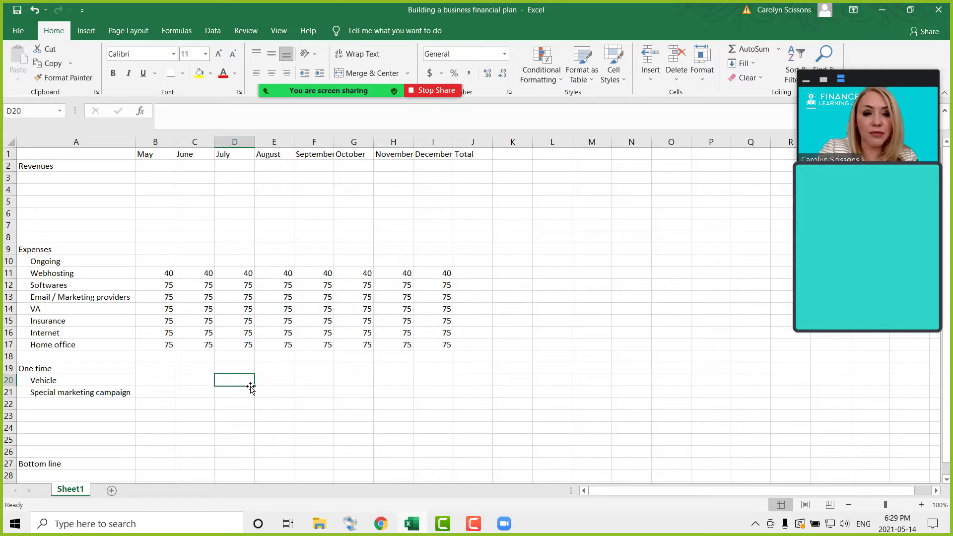
{"action": "type", "text": "2000"}
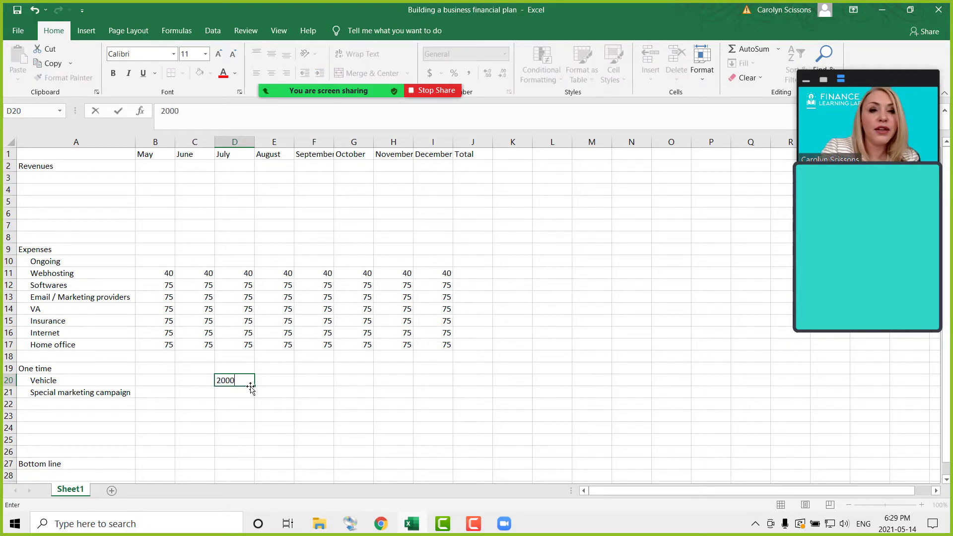
{"action": "key", "text": "Return"}
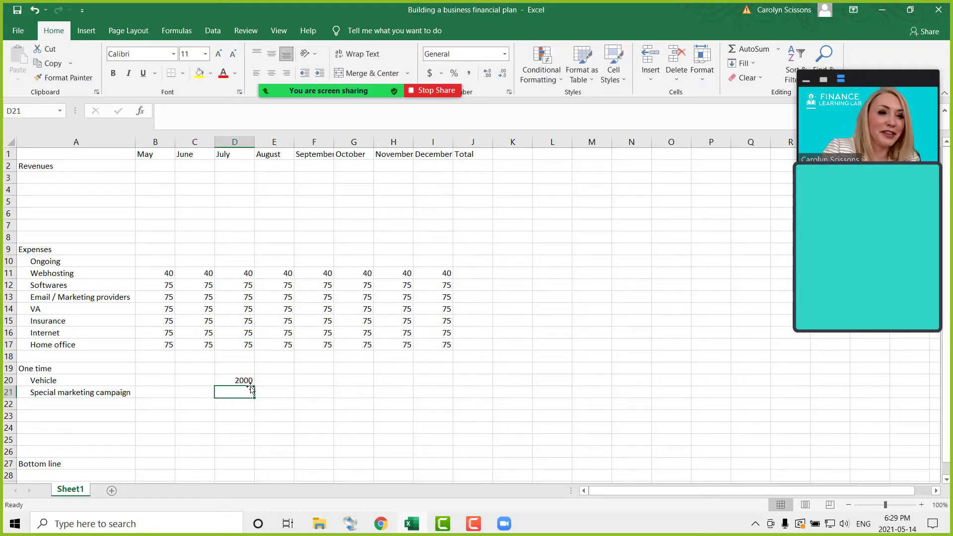
{"action": "left_click", "coordinate": [282, 394]}
{"action": "type", "text": "1000"}
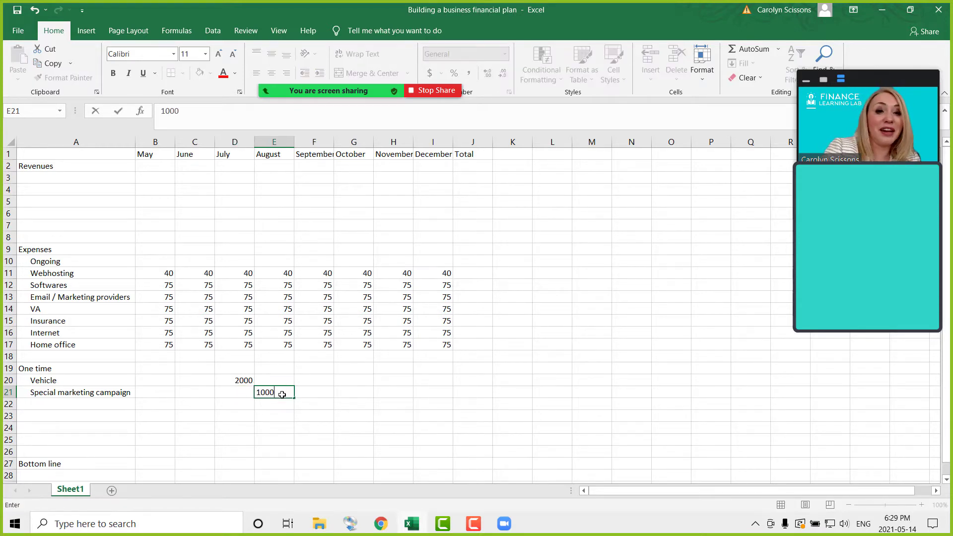
{"action": "key", "text": "Return"}
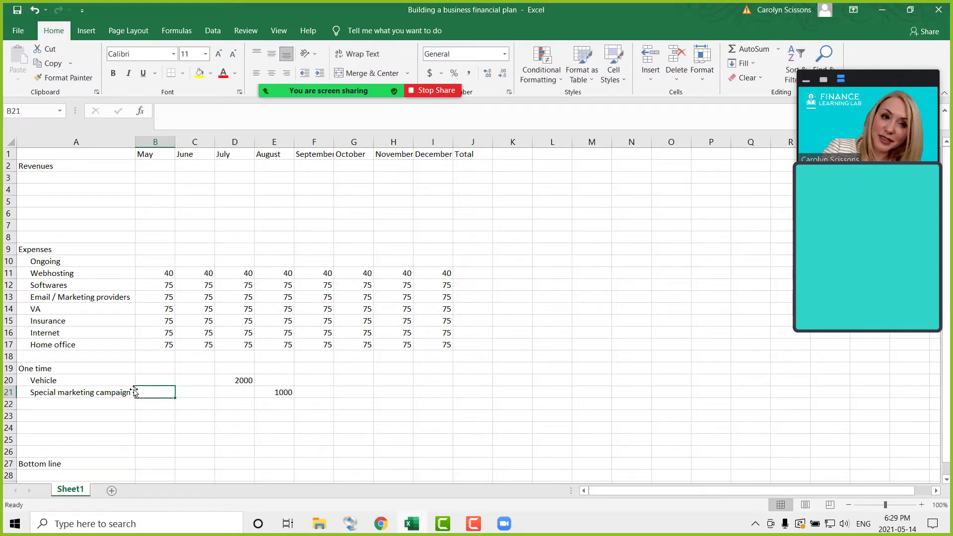
{"action": "left_click", "coordinate": [52, 407]}
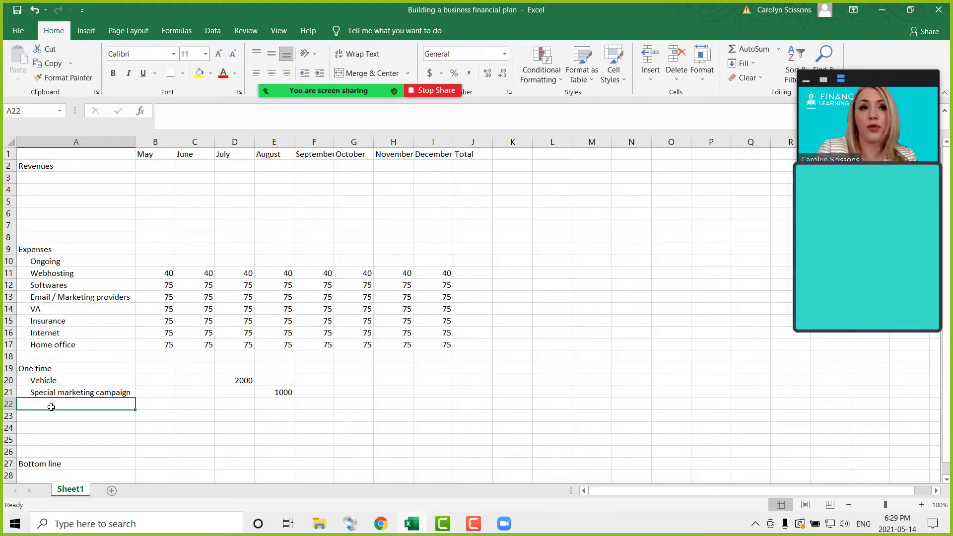
Step: Enter the revenue streams Courses, Train the trainers and Consulting under Revenues, with a blank row below Courses
{"action": "key", "text": "Up"}
{"action": "key", "text": "Up"}
{"action": "key", "text": "Up"}
{"action": "key", "text": "Up"}
{"action": "key", "text": "Up"}
{"action": "key", "text": "Up"}
{"action": "key", "text": "Up"}
{"action": "key", "text": "Up"}
{"action": "key", "text": "Up"}
{"action": "key", "text": "Up"}
{"action": "key", "text": "Up"}
{"action": "key", "text": "Up"}
{"action": "key", "text": "Up"}
{"action": "key", "text": "Up"}
{"action": "key", "text": "Up"}
{"action": "key", "text": "Up"}
{"action": "key", "text": "Up"}
{"action": "key", "text": "Up"}
{"action": "key", "text": "Up"}
{"action": "key", "text": "Up"}
{"action": "key", "text": "Down"}
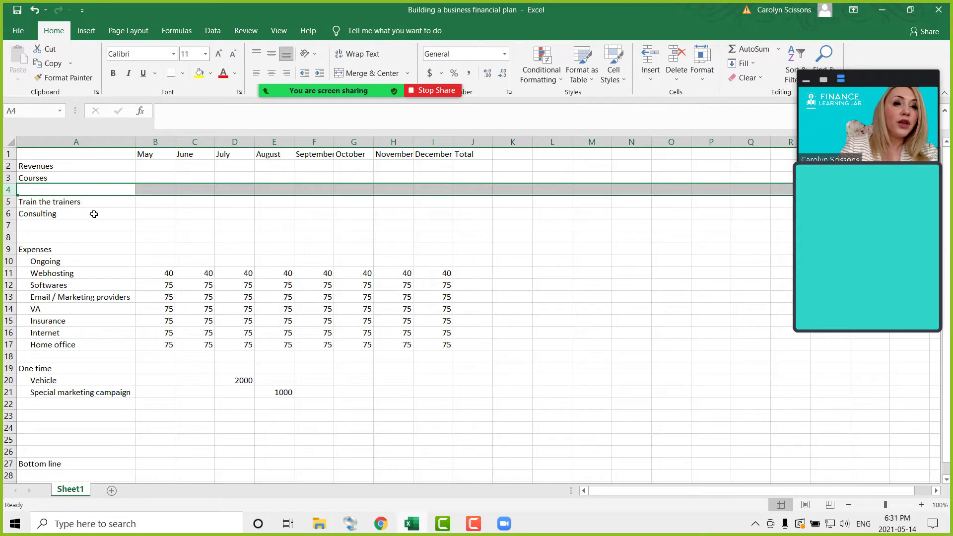
Step: Insert a blank row between Train the trainers and Consulting
{"action": "left_click_drag", "start_coordinate": [11, 219], "coordinate": [4, 213]}
{"action": "left_click", "coordinate": [5, 214]}
{"action": "right_click", "coordinate": [5, 213]}
{"action": "left_click", "coordinate": [35, 299]}
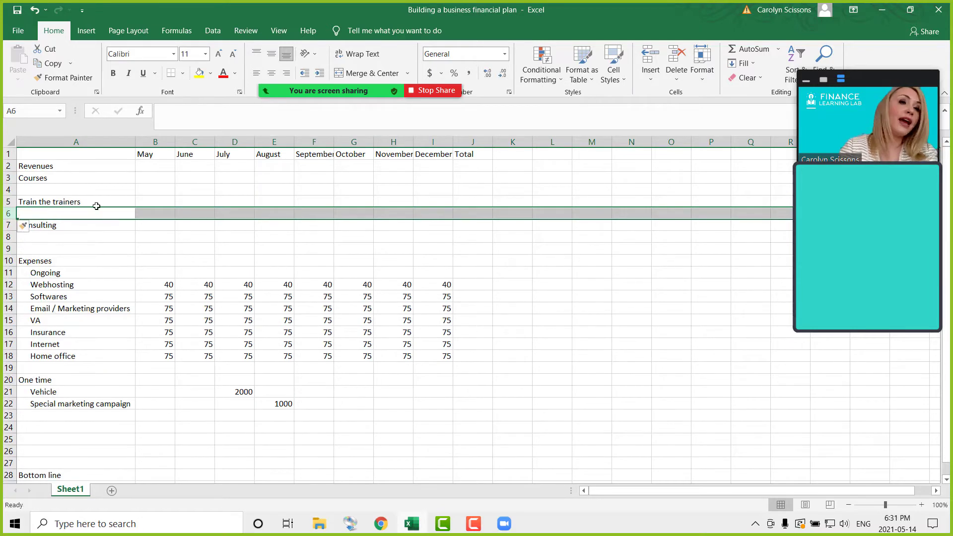
{"action": "left_click", "coordinate": [74, 178]}
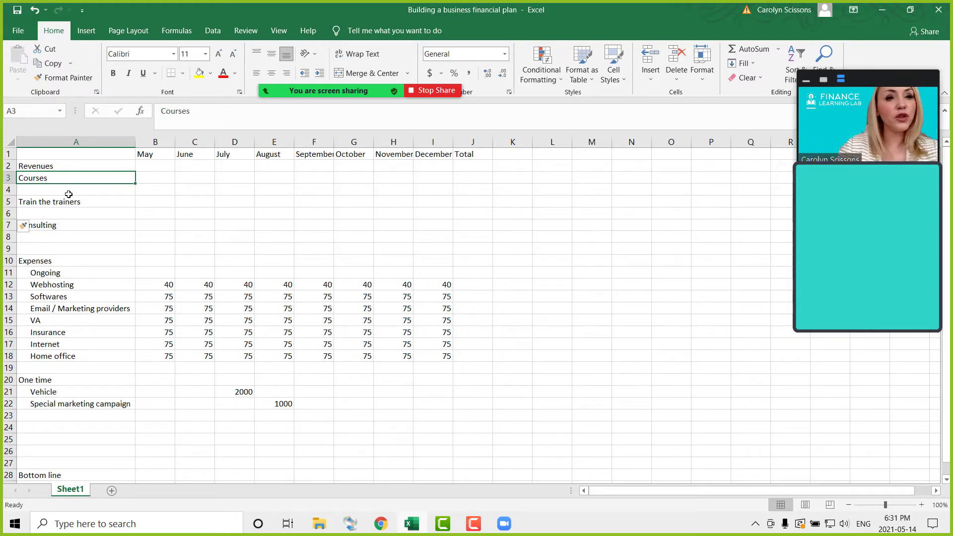
{"action": "left_click", "coordinate": [201, 177]}
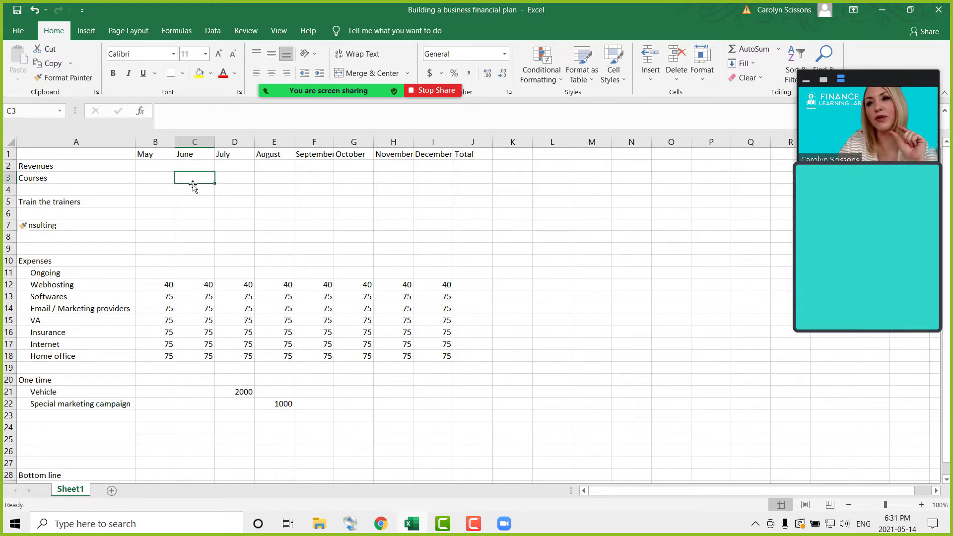
Step: Insert one more blank row above Train the trainers and another one directly below it
{"action": "left_click", "coordinate": [74, 182]}
{"action": "left_click_drag", "start_coordinate": [48, 178], "coordinate": [2, 202]}
{"action": "left_click", "coordinate": [7, 201]}
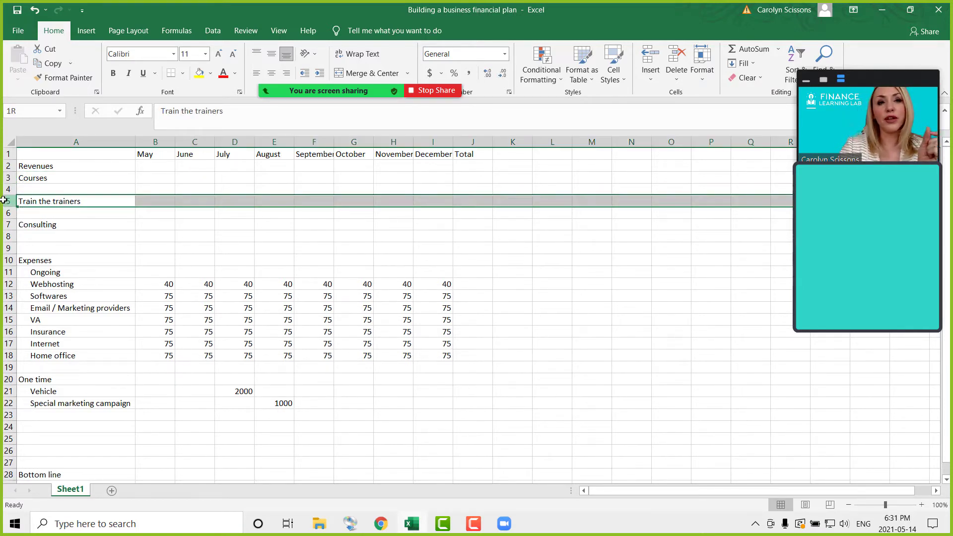
{"action": "right_click", "coordinate": [7, 201]}
{"action": "left_click", "coordinate": [30, 287]}
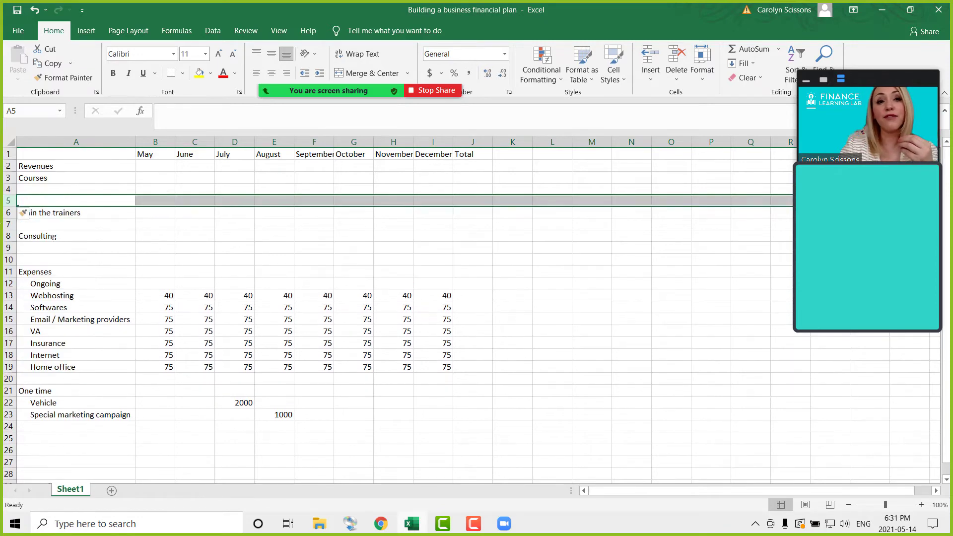
{"action": "left_click", "coordinate": [6, 224]}
{"action": "right_click", "coordinate": [6, 224]}
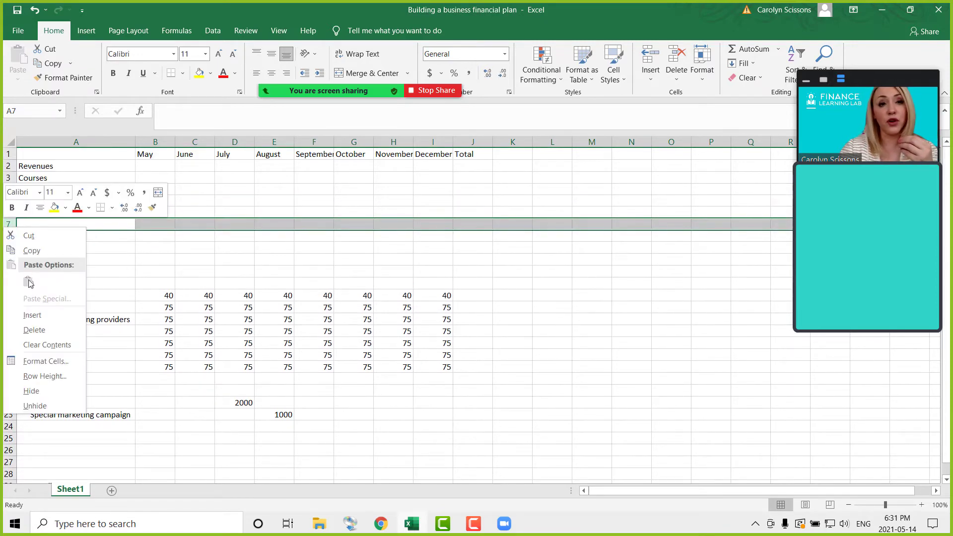
{"action": "left_click", "coordinate": [32, 315]}
Step: Enter the July revenue amounts: 5000 for Courses in D3, 2000 for Train the trainers in D6 and 200 for Consulting in D9
{"action": "left_click", "coordinate": [155, 189]}
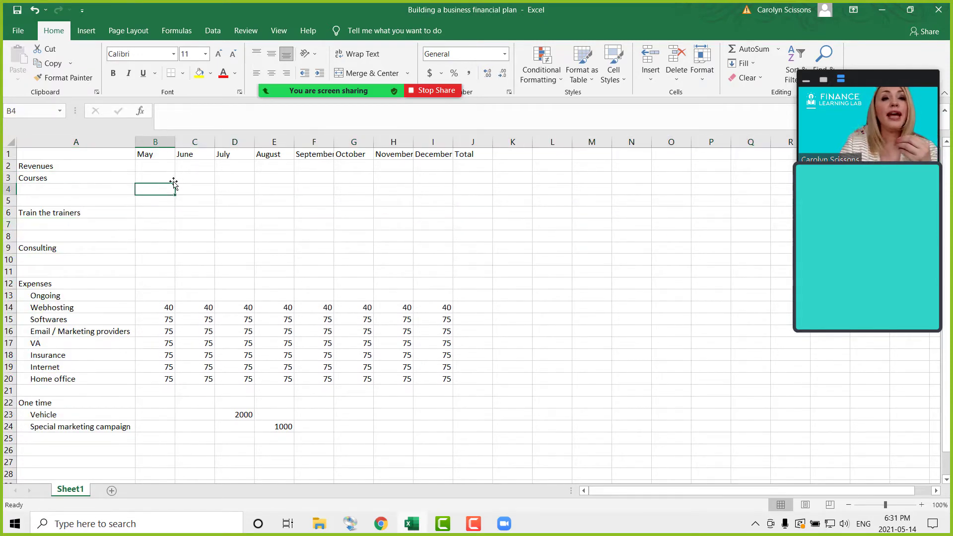
{"action": "left_click", "coordinate": [247, 179]}
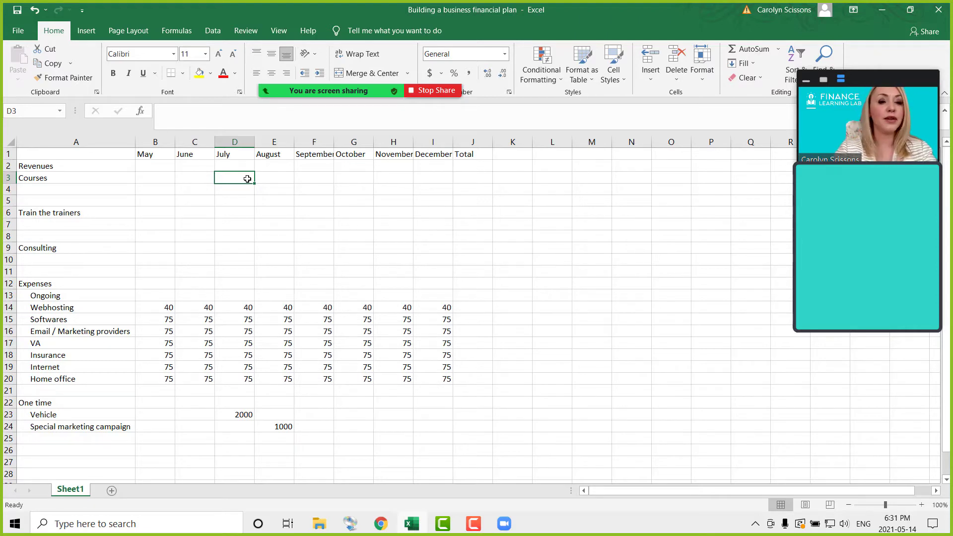
{"action": "type", "text": "5000"}
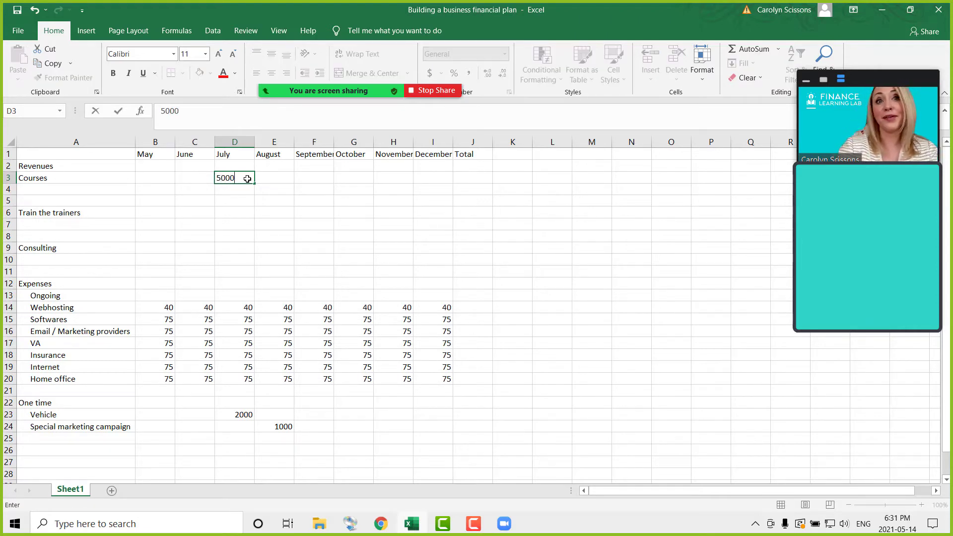
{"action": "key", "text": "Return"}
{"action": "left_click", "coordinate": [239, 209]}
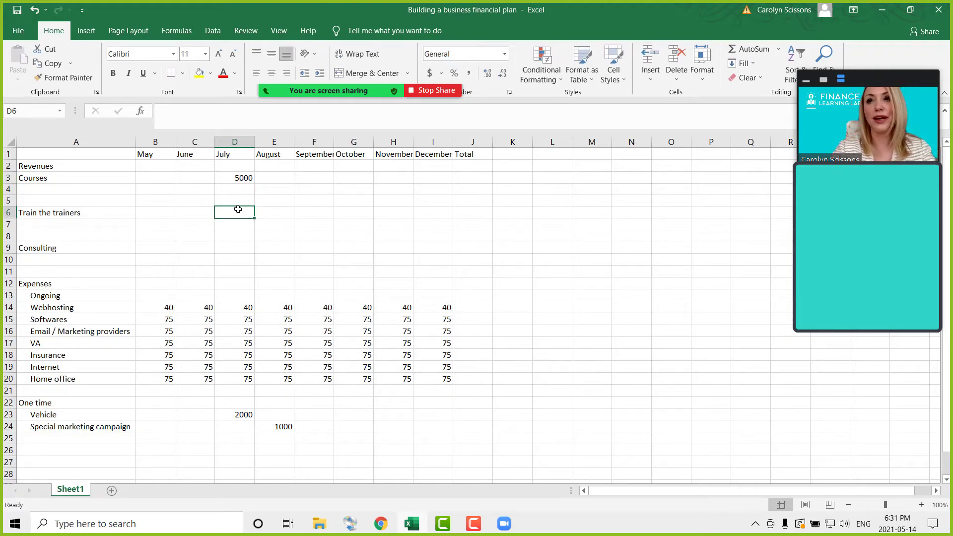
{"action": "type", "text": "2000"}
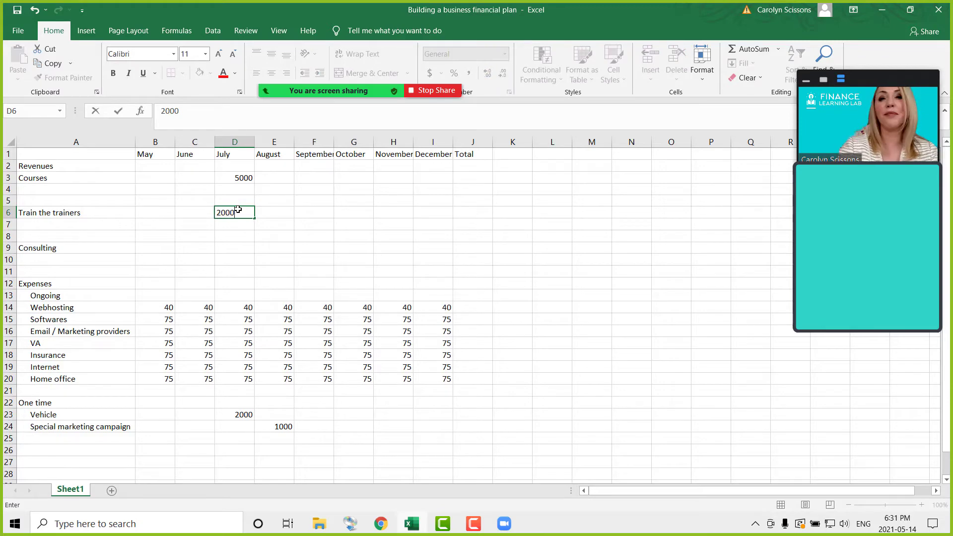
{"action": "key", "text": "Return"}
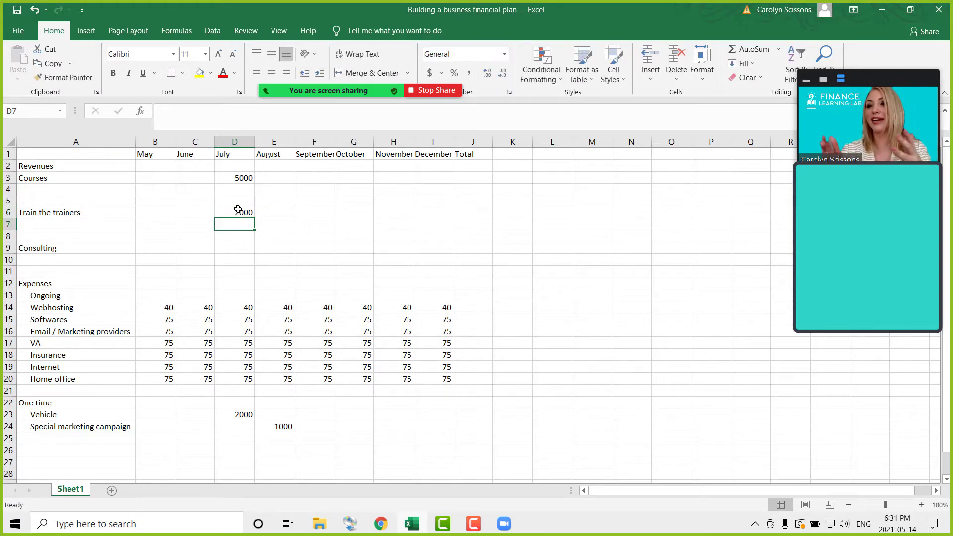
{"action": "left_click", "coordinate": [115, 248]}
{"action": "left_click", "coordinate": [223, 258]}
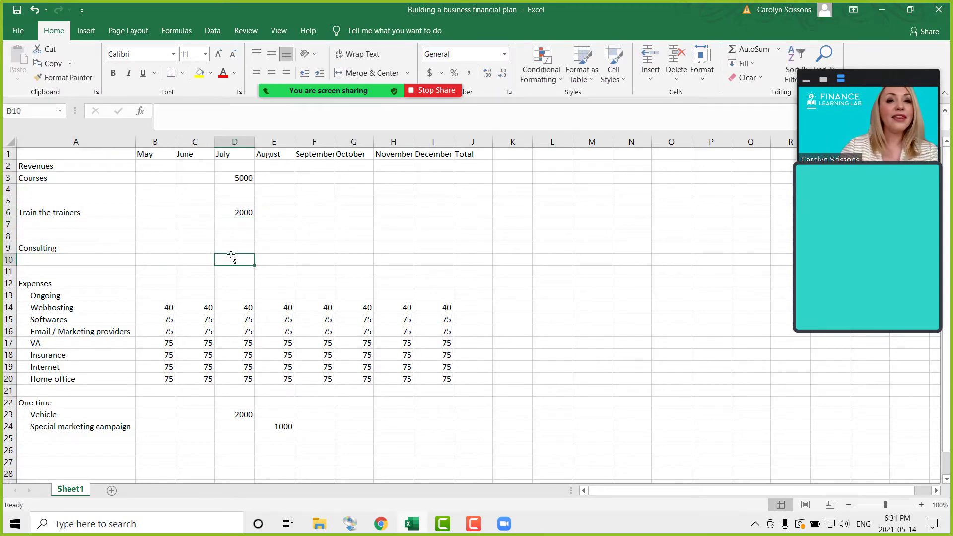
{"action": "left_click", "coordinate": [243, 248]}
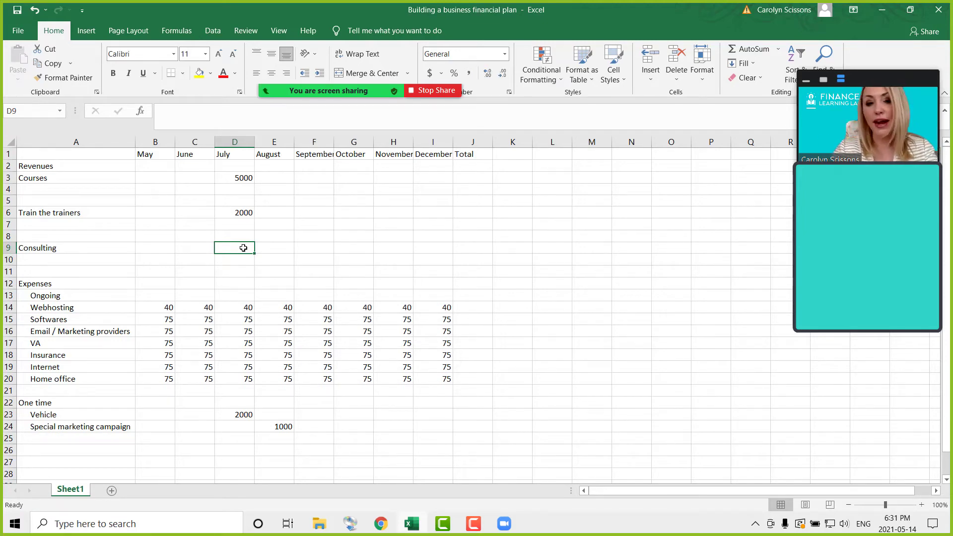
{"action": "type", "text": "200"}
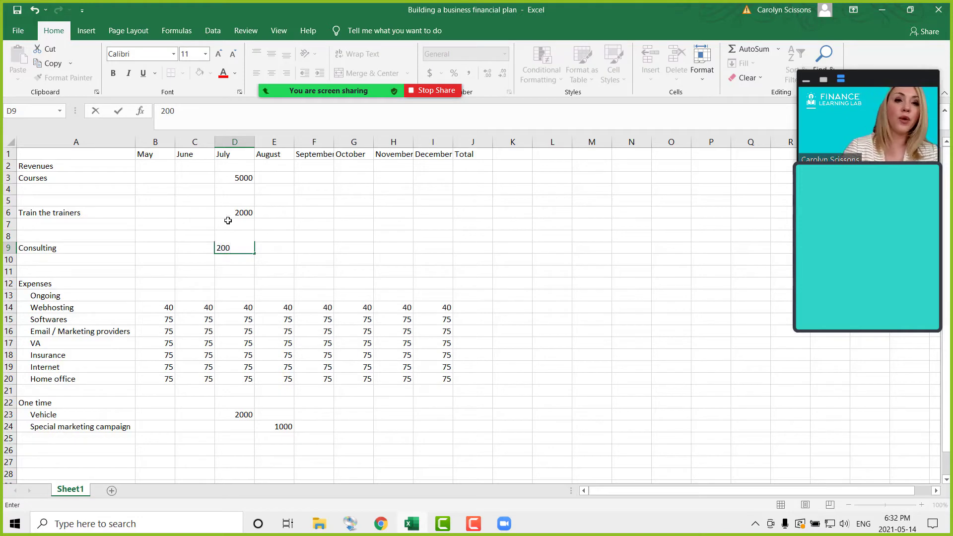
{"action": "left_click", "coordinate": [120, 224]}
{"action": "left_click", "coordinate": [76, 176]}
{"action": "left_click", "coordinate": [238, 177]}
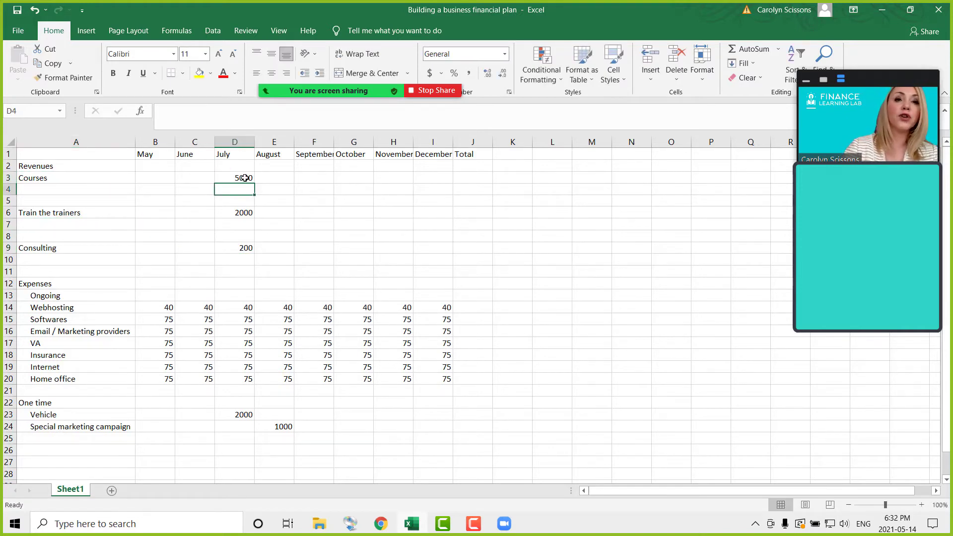
{"action": "left_click", "coordinate": [83, 200]}
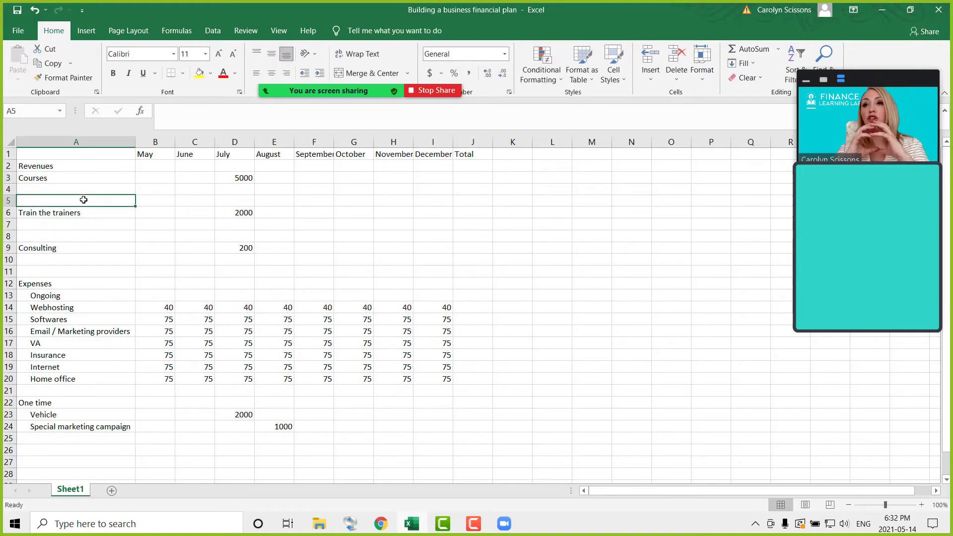
{"action": "left_click", "coordinate": [69, 189]}
{"action": "left_click", "coordinate": [75, 175]}
{"action": "left_click", "coordinate": [74, 192]}
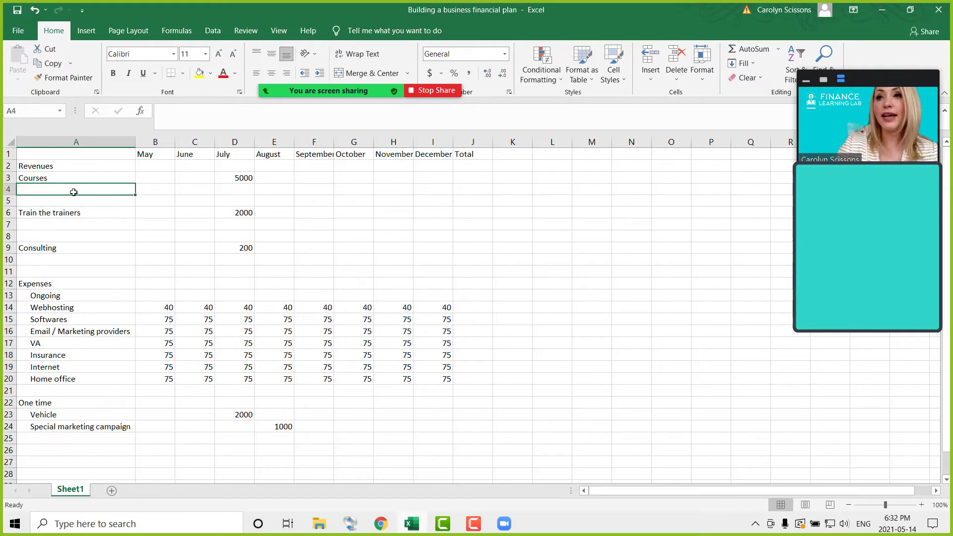
Step: Extend the label in A3 to "Courses - Unit price" and enter "# of units" in A4
{"action": "left_click", "coordinate": [79, 178]}
{"action": "double_click", "coordinate": [86, 179]}
{"action": "type", "text": "- Unit price"}
{"action": "key", "text": "Return"}
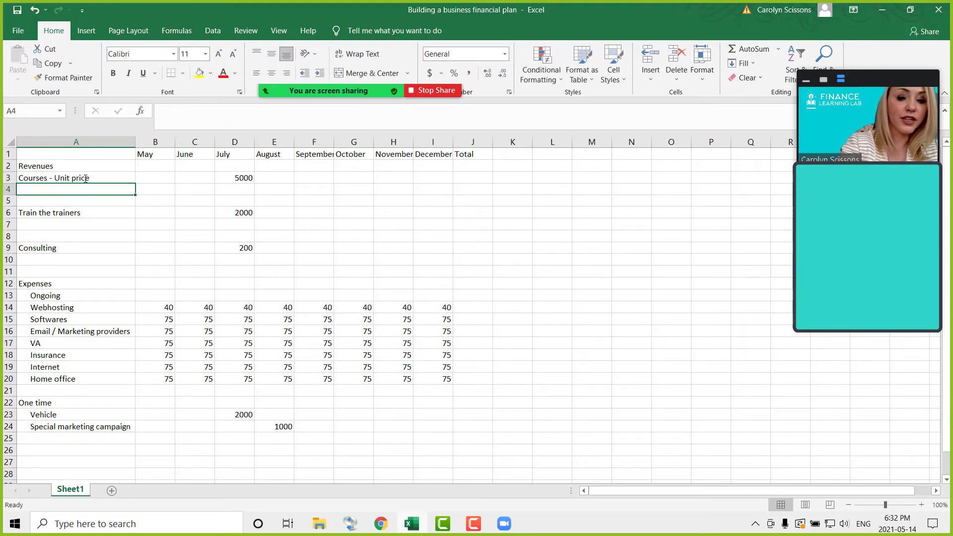
{"action": "type", "text": "# of unit"}
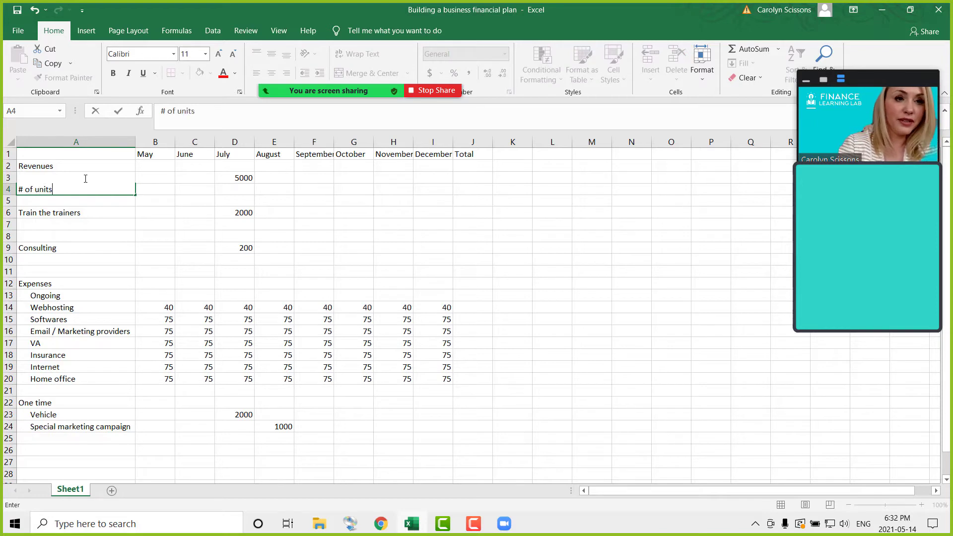
{"action": "type", "text": "s"}
{"action": "key", "text": "Return"}
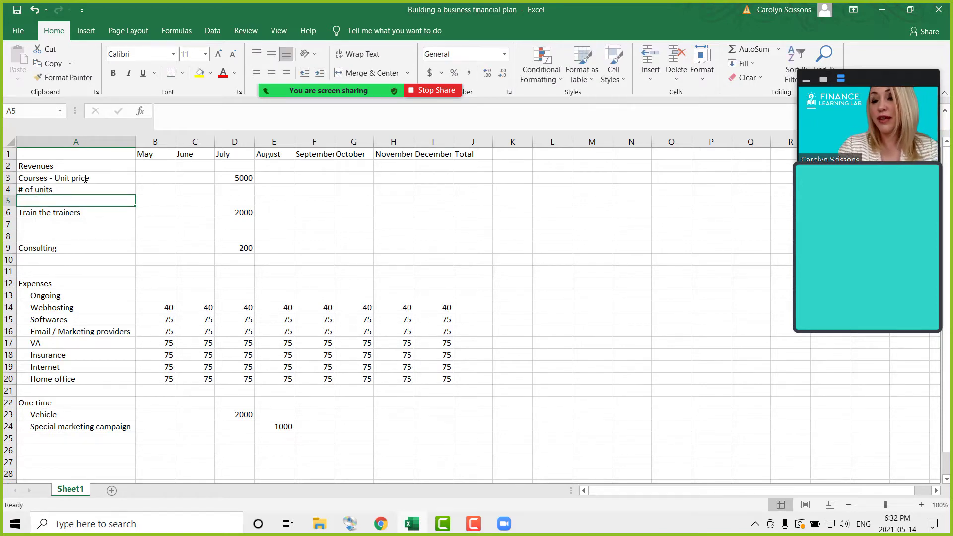
Step: Enter the label "Revenues (Units * Price)" in A5
{"action": "type", "text": "Rever"}
{"action": "key", "text": "BackSpace"}
{"action": "key", "text": "BackSpace"}
{"action": "key", "text": "BackSpace"}
{"action": "type", "text": "venues (Units "}
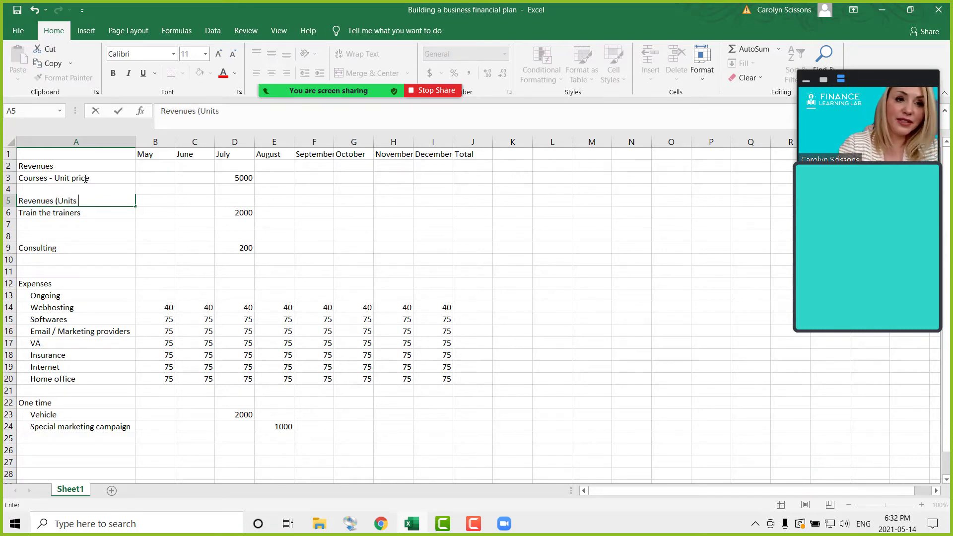
{"action": "type", "text": "* Price)"}
{"action": "key", "text": "Return"}
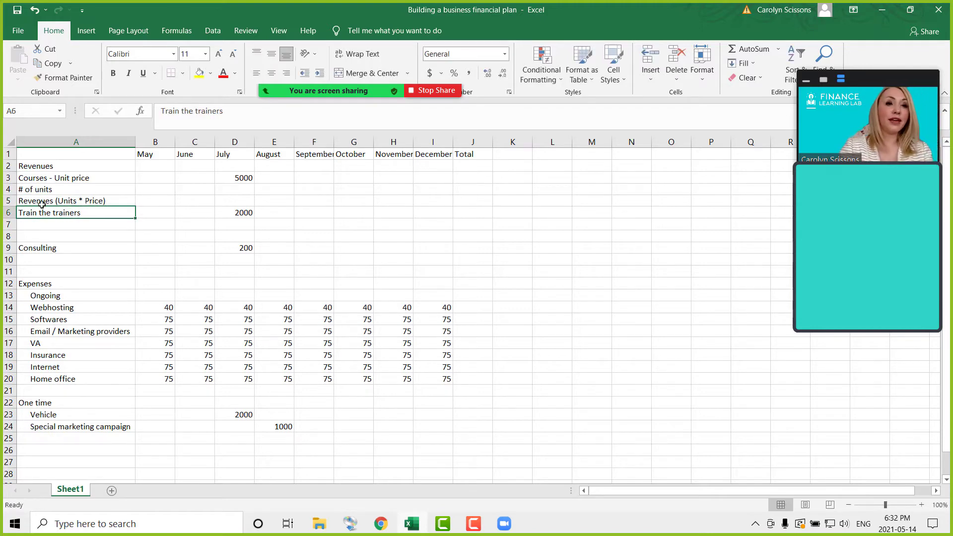
Step: Insert a blank row above Train the trainers to separate it from the Courses block
{"action": "left_click", "coordinate": [8, 213]}
{"action": "right_click", "coordinate": [8, 212]}
{"action": "left_click", "coordinate": [35, 300]}
{"action": "left_click", "coordinate": [53, 236]}
{"action": "left_click_drag", "start_coordinate": [77, 179], "coordinate": [78, 201]}
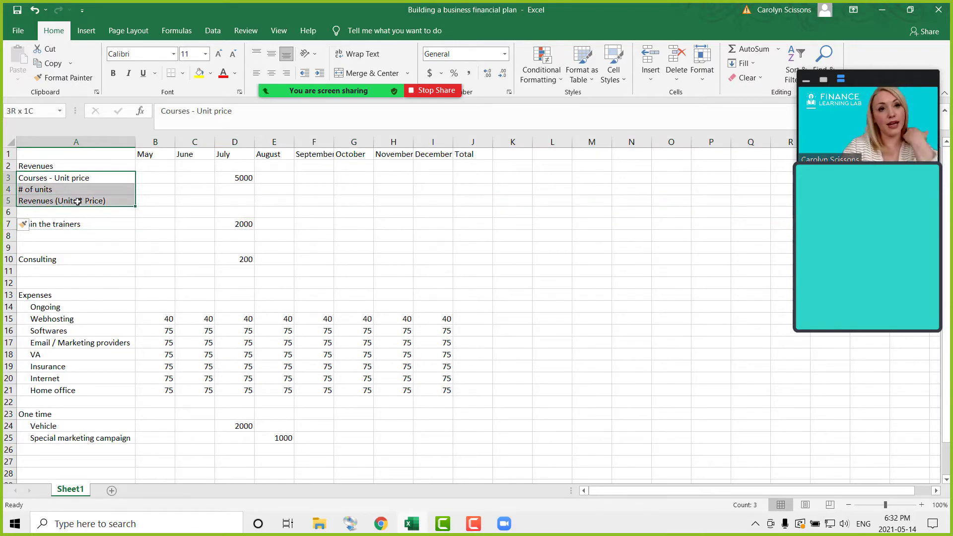
{"action": "left_click", "coordinate": [77, 191]}
Step: Enter 10 as the July number of course units in D4
{"action": "left_click", "coordinate": [222, 190]}
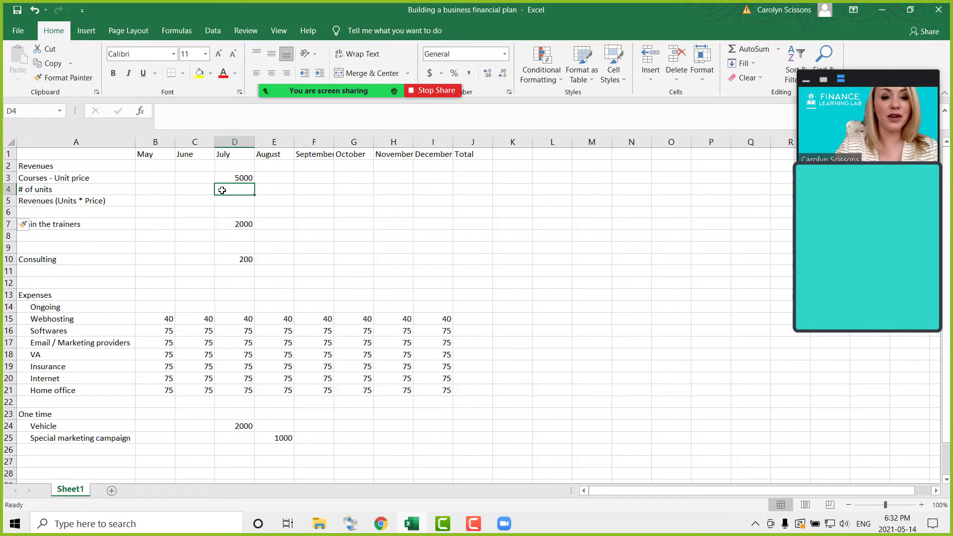
{"action": "type", "text": "10"}
{"action": "key", "text": "Return"}
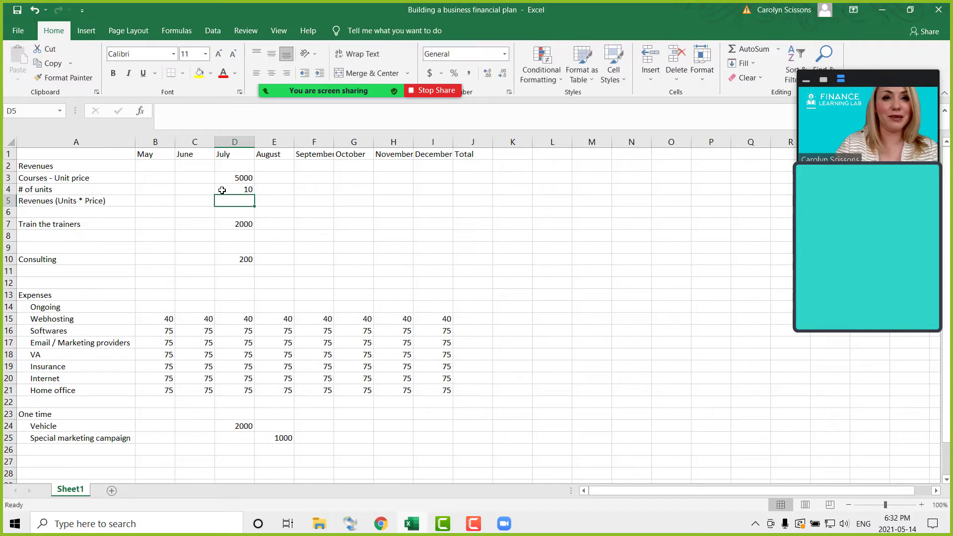
Step: Set the July number of course units in D4 to 3
{"action": "left_click", "coordinate": [240, 189]}
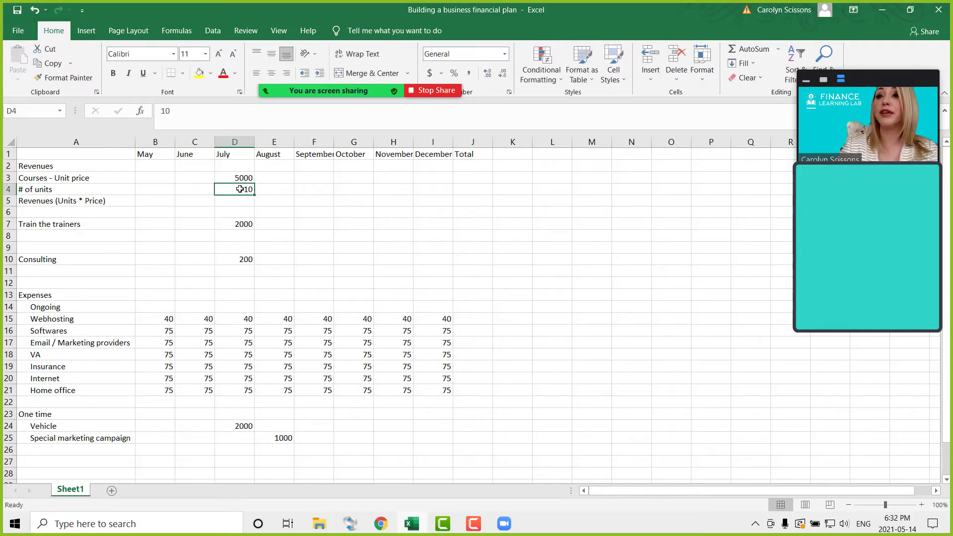
{"action": "type", "text": "3"}
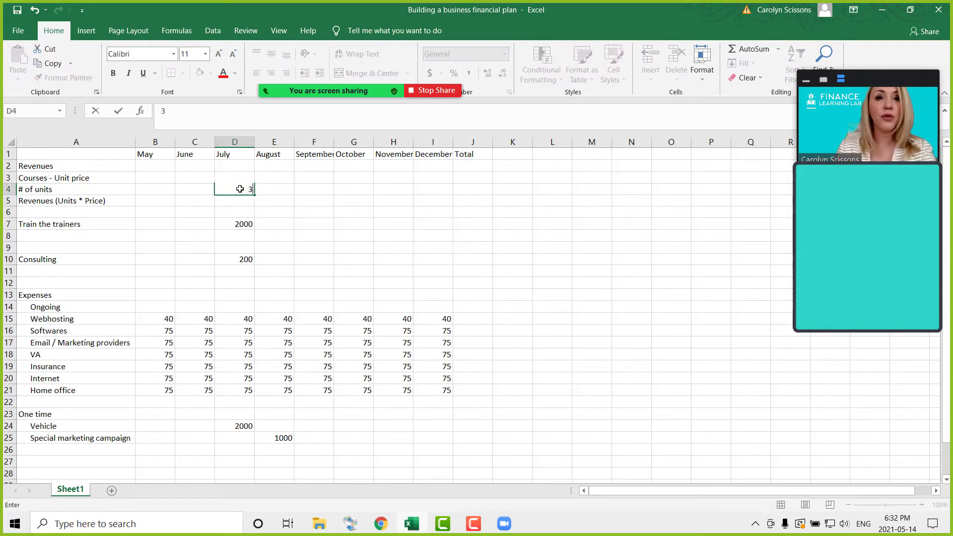
{"action": "left_click", "coordinate": [268, 194]}
Step: Copy the July course unit price in D3 across August to December, E3:I3
{"action": "left_click", "coordinate": [243, 175]}
{"action": "right_click", "coordinate": [243, 175]}
{"action": "left_click", "coordinate": [282, 200]}
{"action": "left_click_drag", "start_coordinate": [290, 177], "coordinate": [431, 178]}
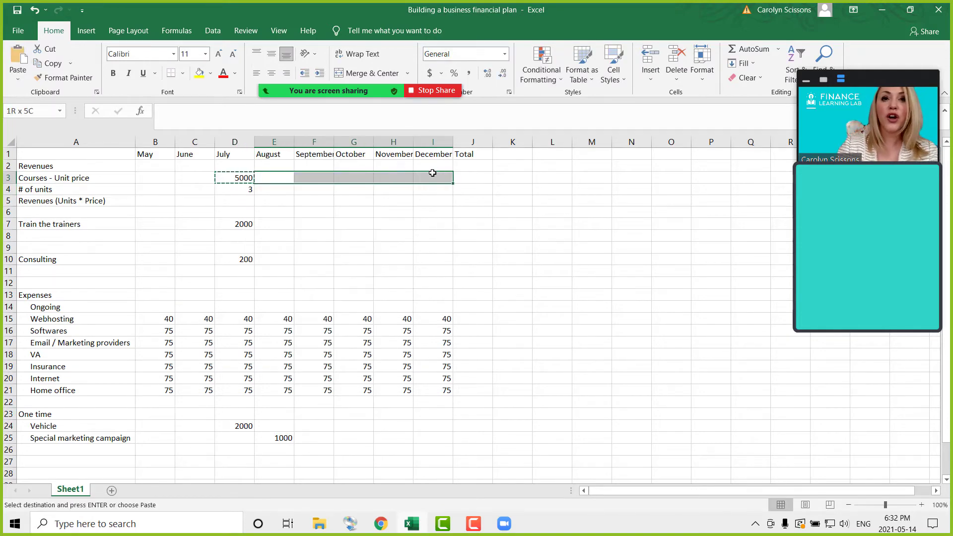
{"action": "right_click", "coordinate": [431, 179]}
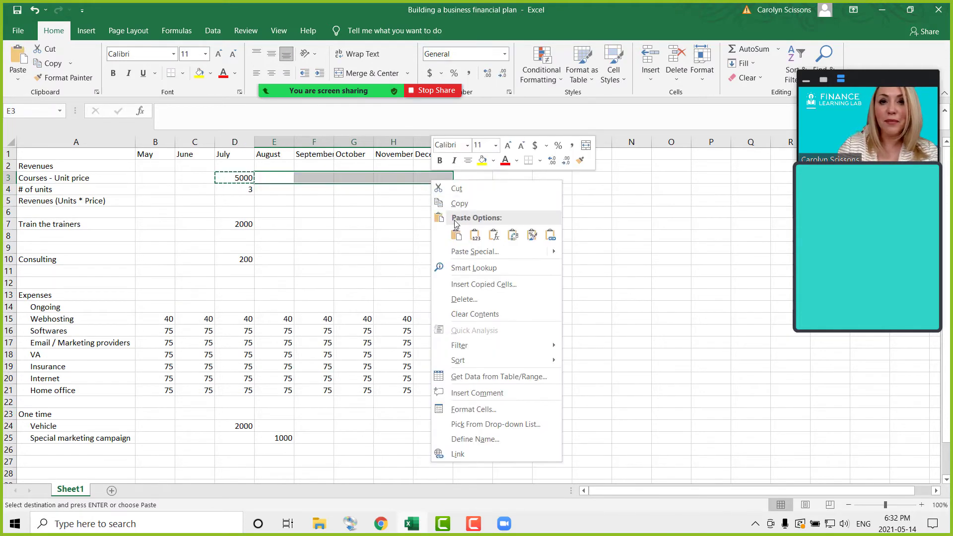
{"action": "left_click", "coordinate": [456, 235]}
Step: Set the course unit price for November (H3) and December (I3) to 7500
{"action": "left_click", "coordinate": [403, 179]}
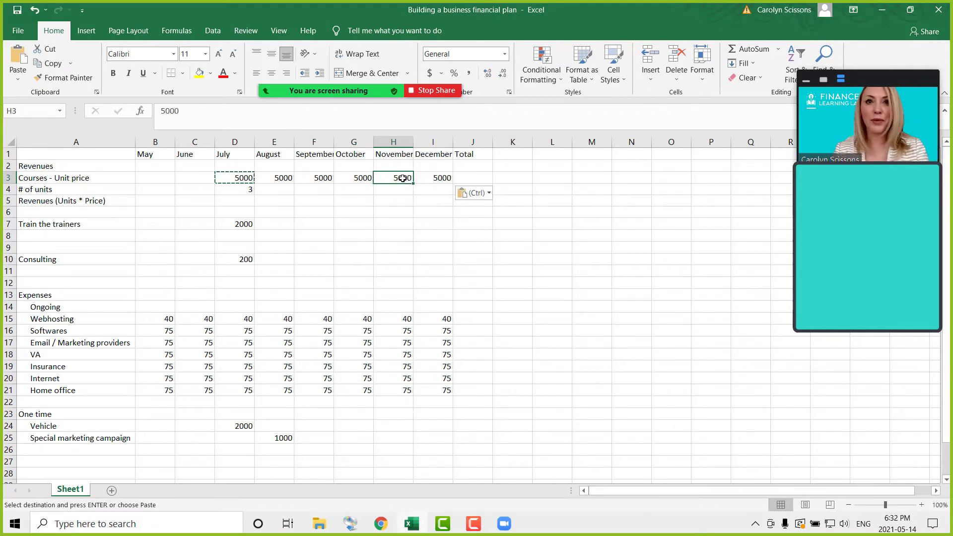
{"action": "type", "text": "7500"}
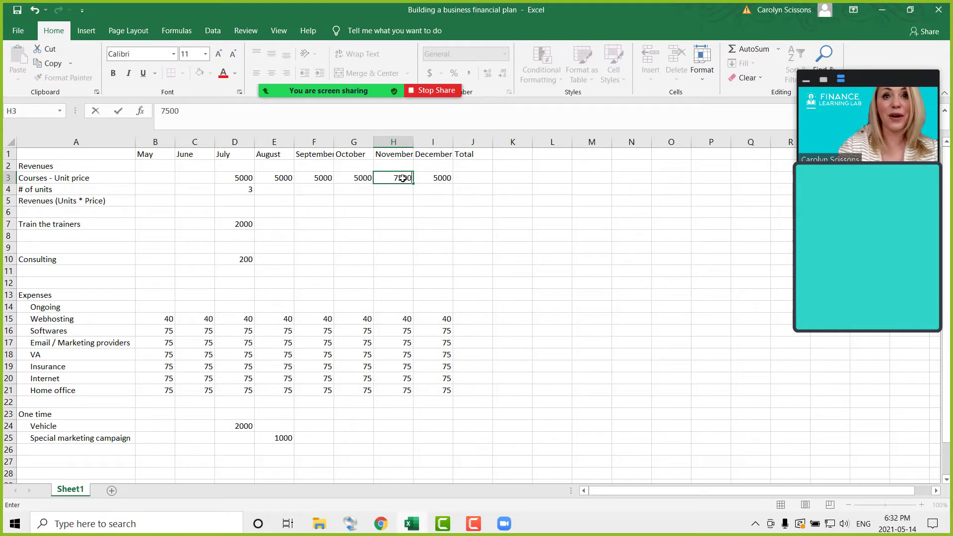
{"action": "key", "text": "Return"}
{"action": "left_click", "coordinate": [424, 182]}
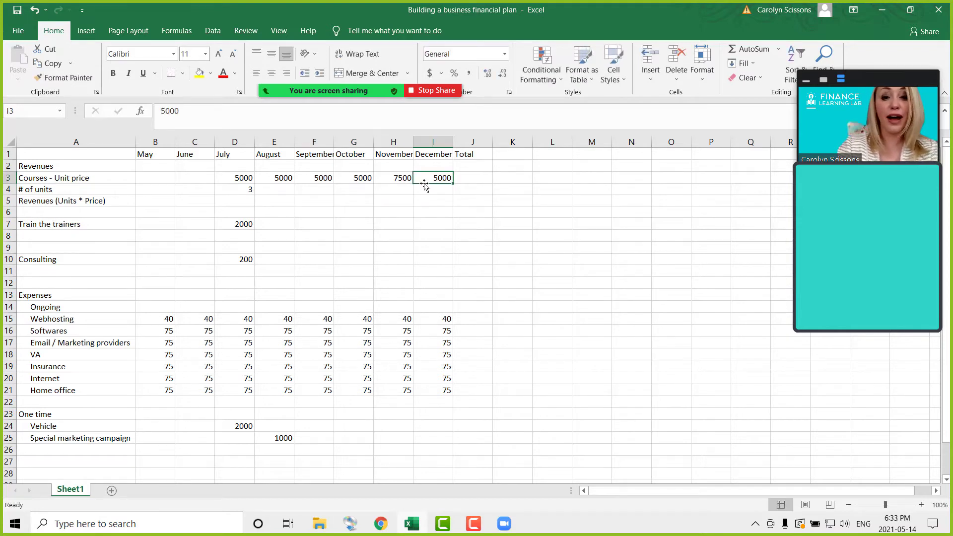
{"action": "type", "text": "7500"}
{"action": "key", "text": "Return"}
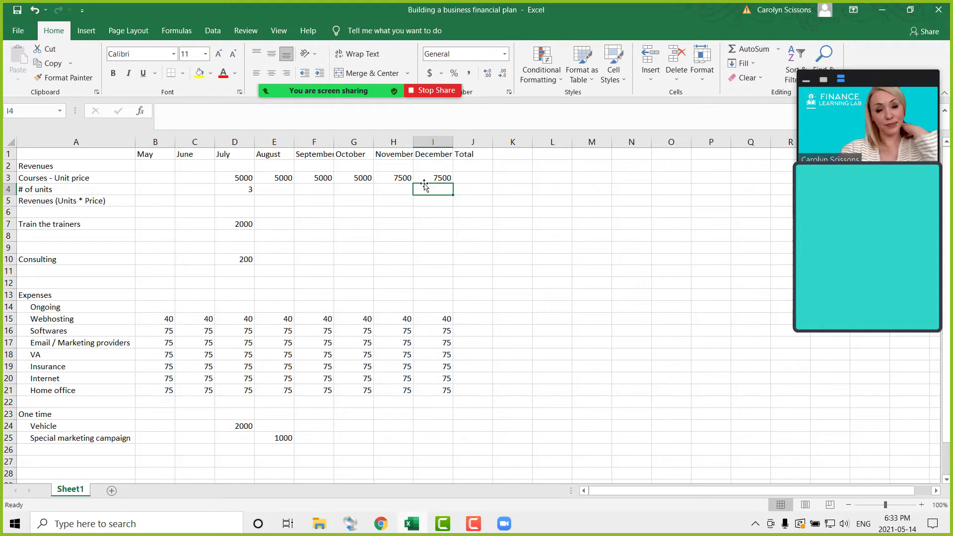
Step: Enter the number of course units in row 4: 5 for August, 10 for September and October, 25 for November and December
{"action": "left_click", "coordinate": [238, 189]}
{"action": "key", "text": "Up"}
{"action": "left_click", "coordinate": [237, 190]}
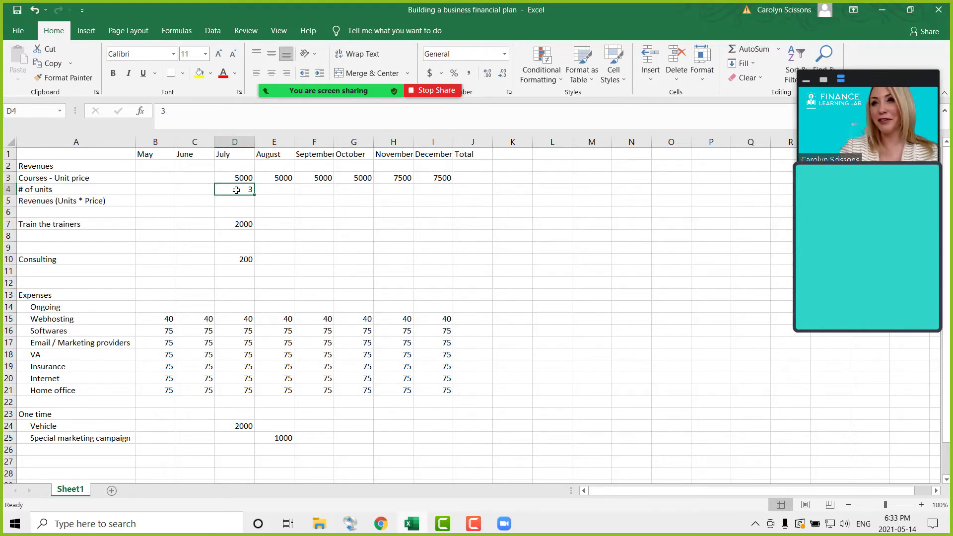
{"action": "left_click", "coordinate": [278, 194]}
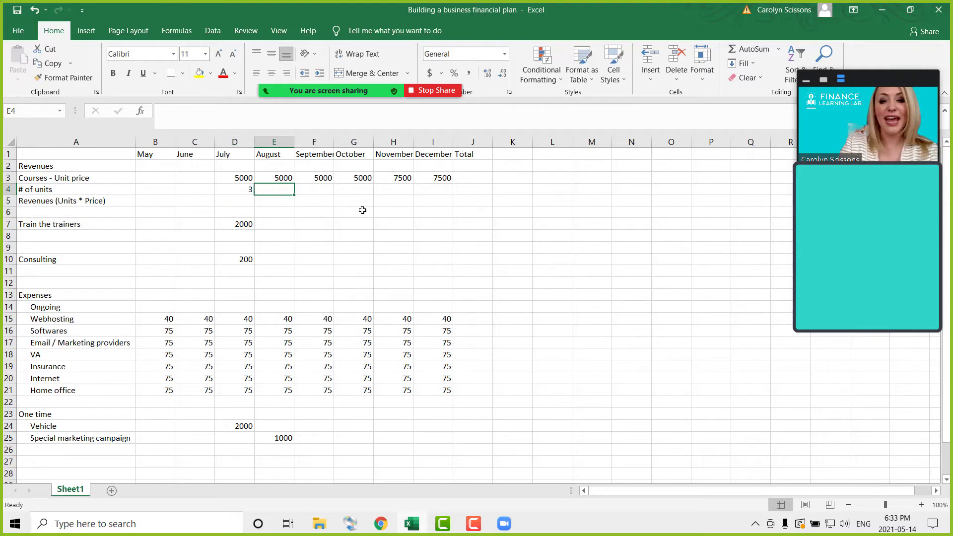
{"action": "type", "text": "5"}
{"action": "key", "text": "Tab"}
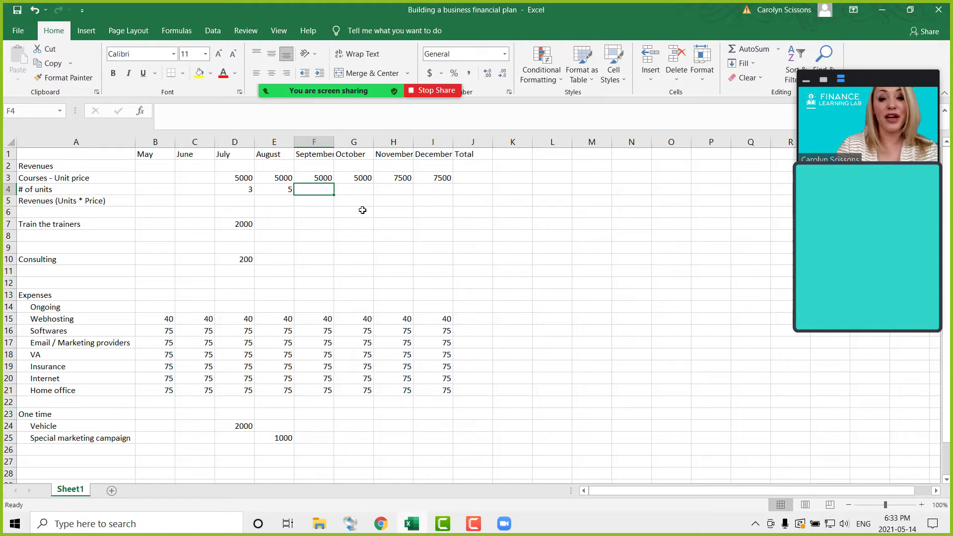
{"action": "type", "text": "10"}
{"action": "key", "text": "Tab"}
{"action": "type", "text": "10"}
{"action": "key", "text": "Tab"}
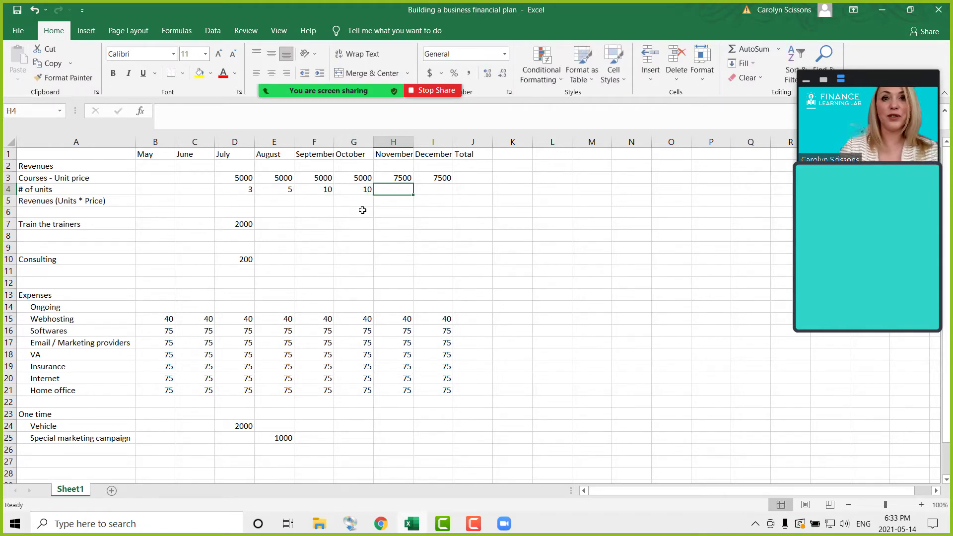
{"action": "type", "text": "25"}
{"action": "key", "text": "Tab"}
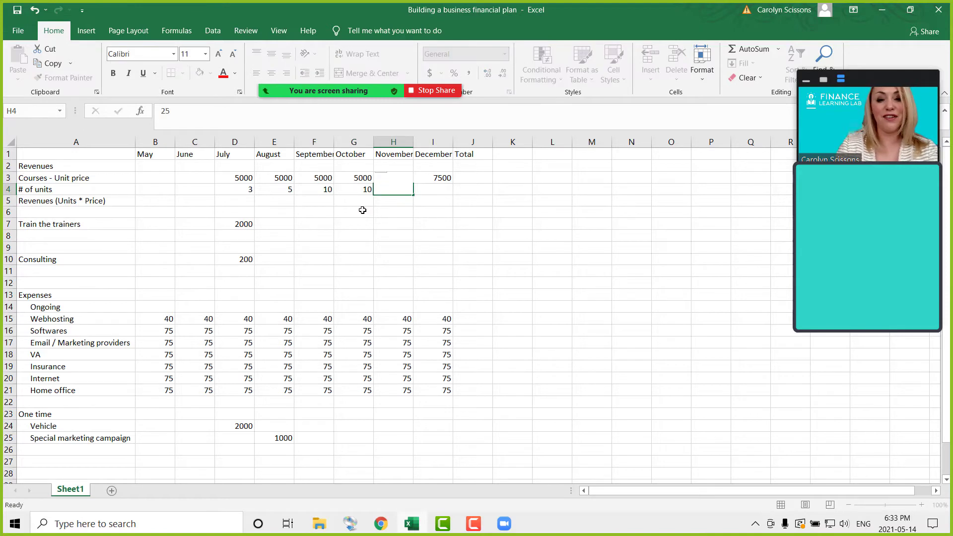
{"action": "type", "text": "25"}
{"action": "key", "text": "Tab"}
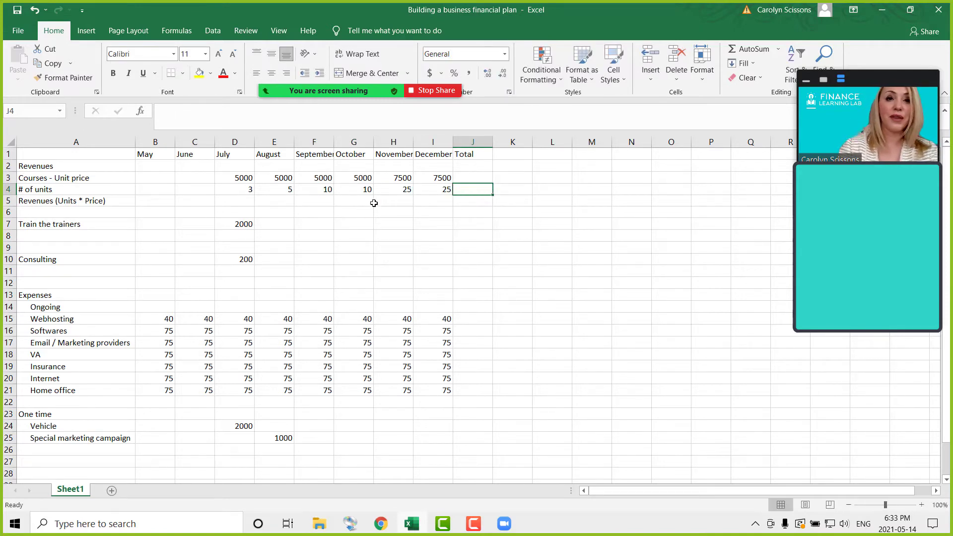
Step: Calculate July course revenues in D5 with =D3*D4 and copy the formula across to December in I5
{"action": "left_click", "coordinate": [247, 187]}
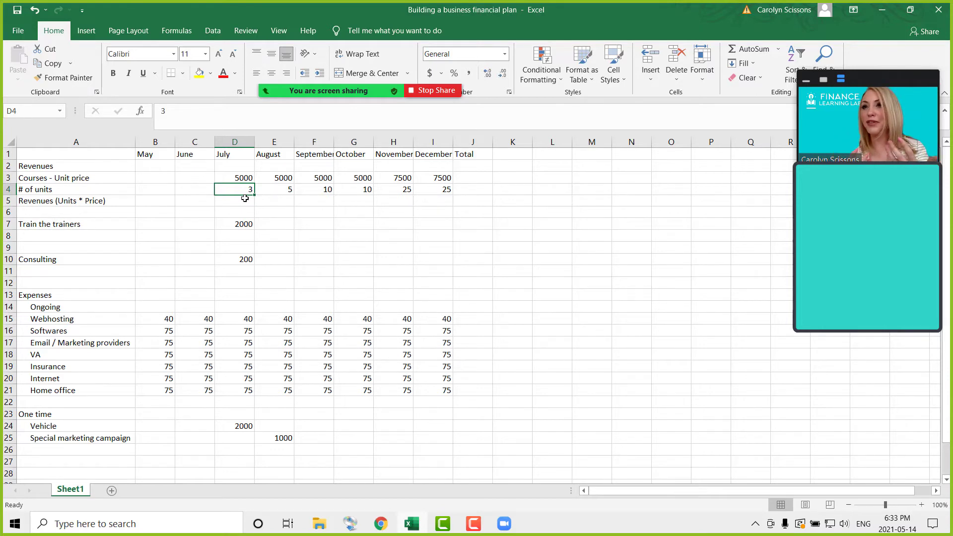
{"action": "left_click", "coordinate": [247, 200]}
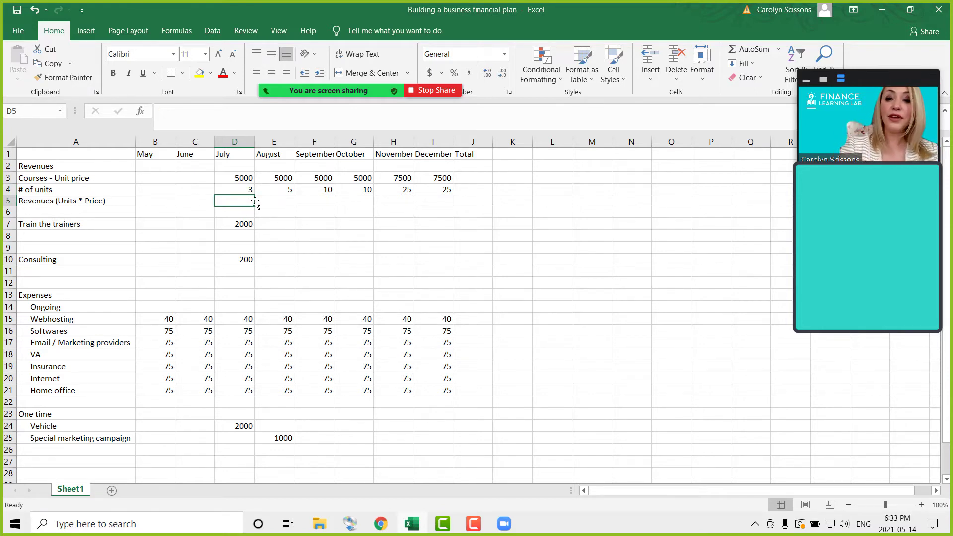
{"action": "type", "text": "="}
{"action": "left_click", "coordinate": [239, 178]}
{"action": "type", "text": "*"}
{"action": "left_click", "coordinate": [208, 116]}
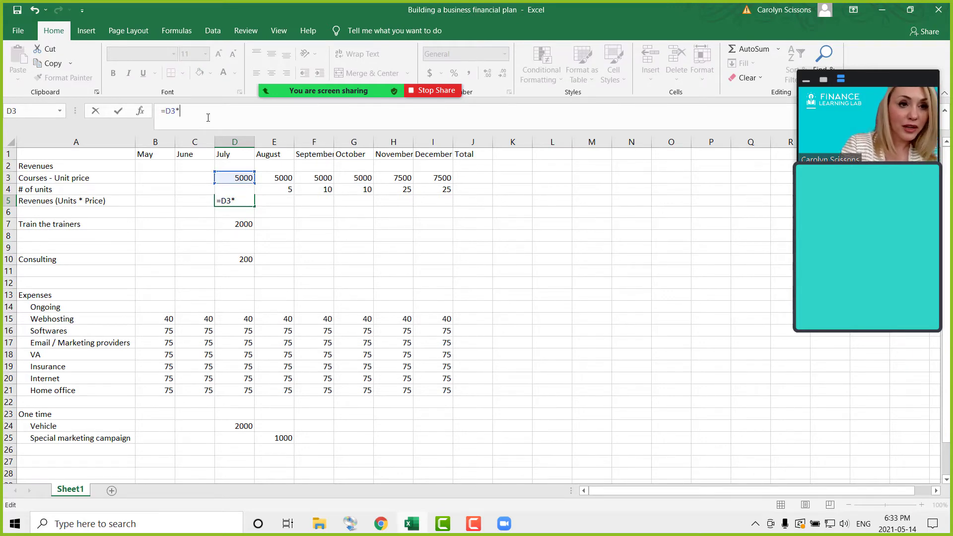
{"action": "type", "text": "D4"}
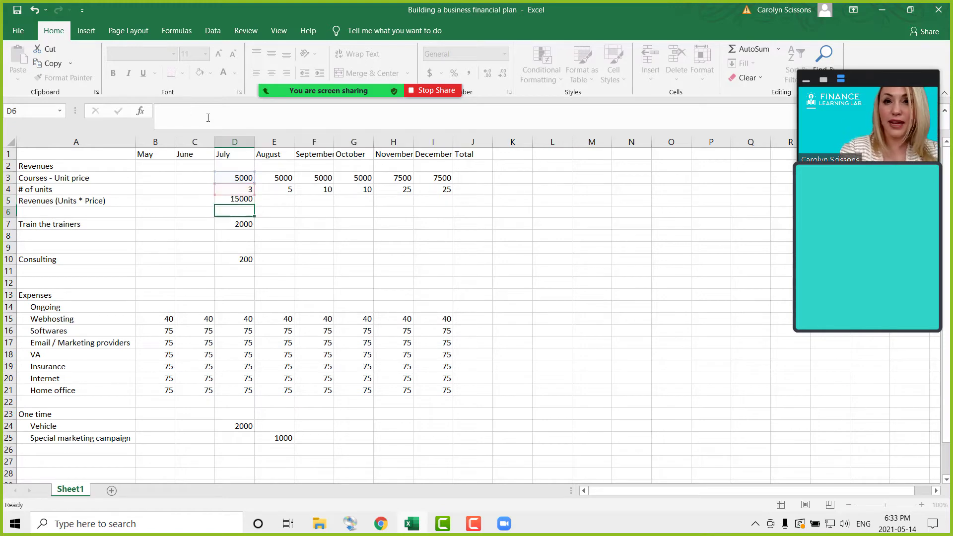
{"action": "left_click", "coordinate": [245, 204]}
{"action": "left_click_drag", "start_coordinate": [255, 206], "coordinate": [453, 208]}
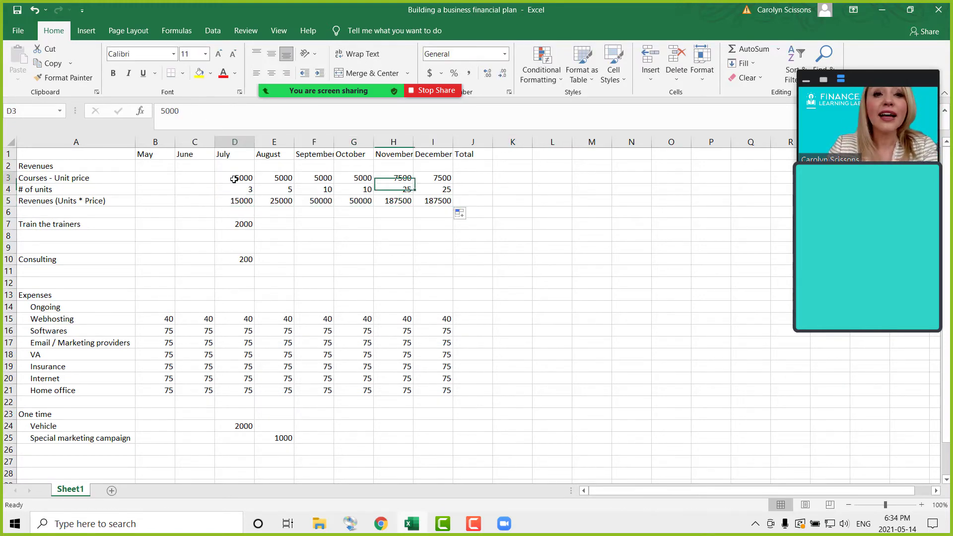
{"action": "left_click", "coordinate": [44, 191]}
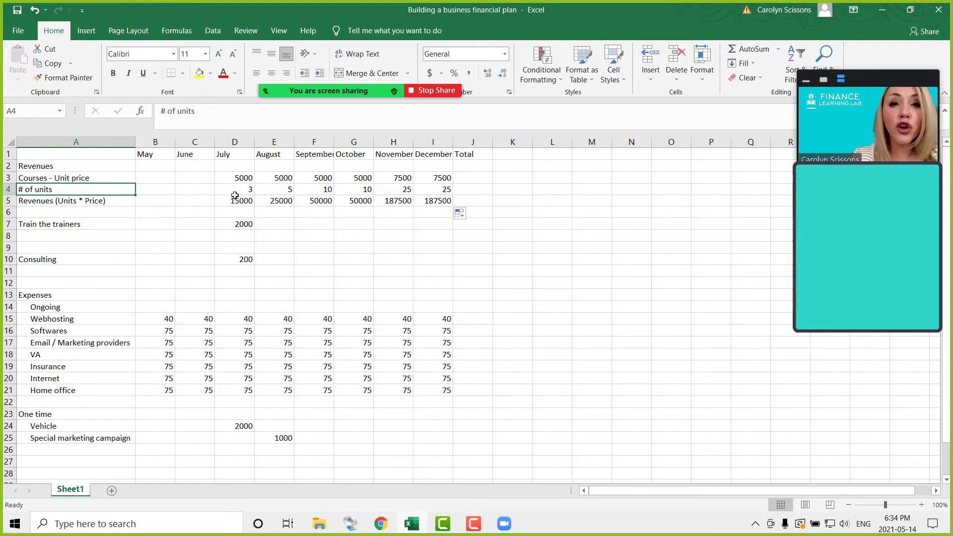
{"action": "left_click", "coordinate": [251, 181]}
{"action": "left_click", "coordinate": [239, 201]}
{"action": "left_click", "coordinate": [241, 187]}
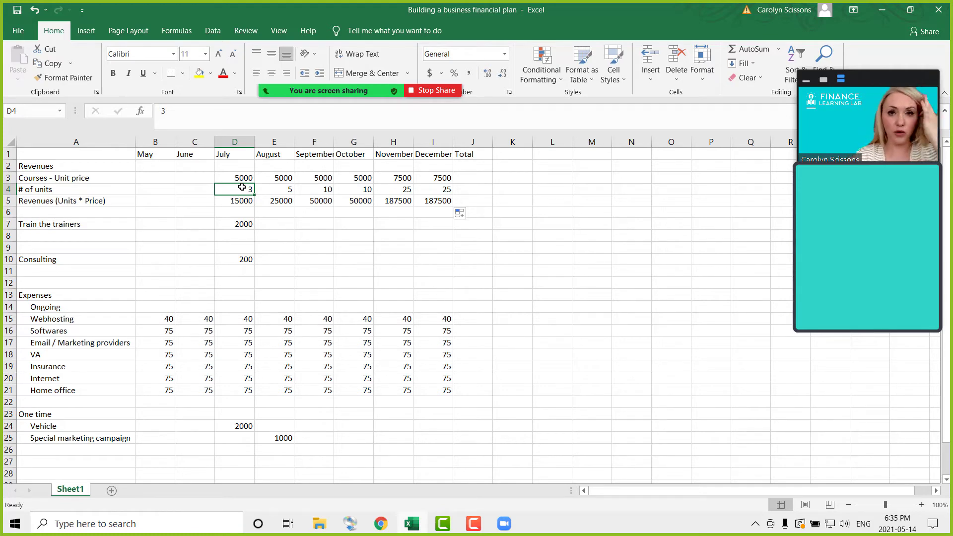
{"action": "left_click", "coordinate": [486, 200]}
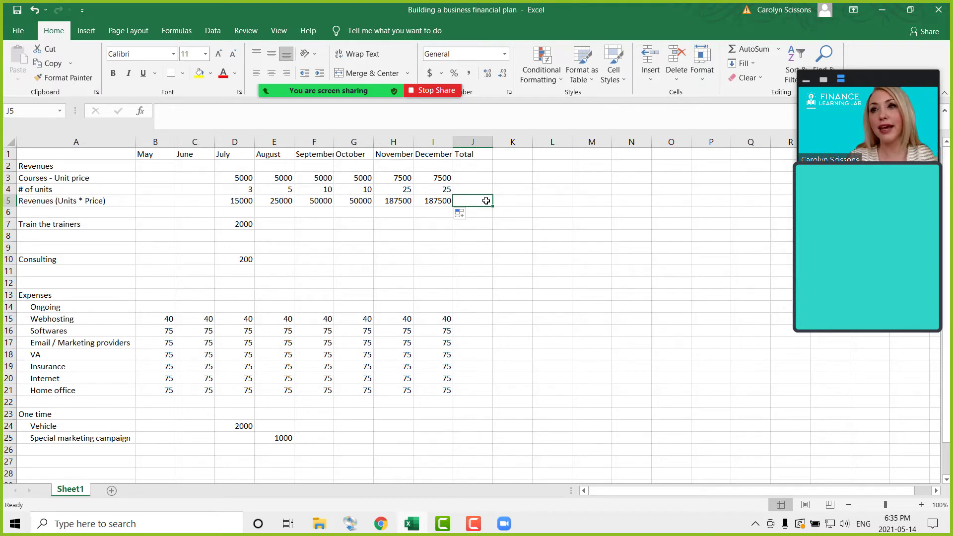
{"action": "left_click", "coordinate": [430, 187]}
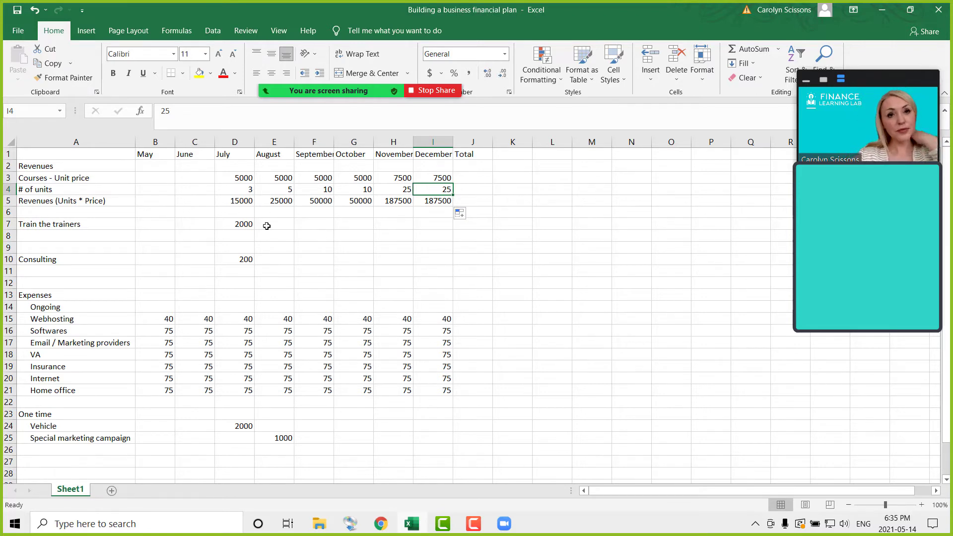
{"action": "left_click_drag", "start_coordinate": [231, 189], "coordinate": [425, 194]}
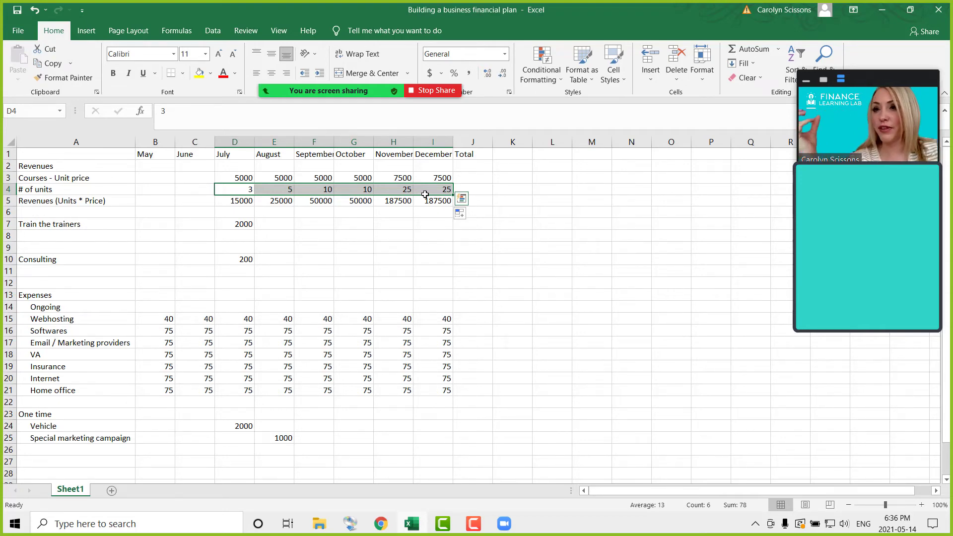
Step: Apply the dollar accounting format to the course revenues from July to December, D5:I5
{"action": "left_click_drag", "start_coordinate": [238, 201], "coordinate": [437, 205]}
{"action": "mouse_move", "coordinate": [392, 70]}
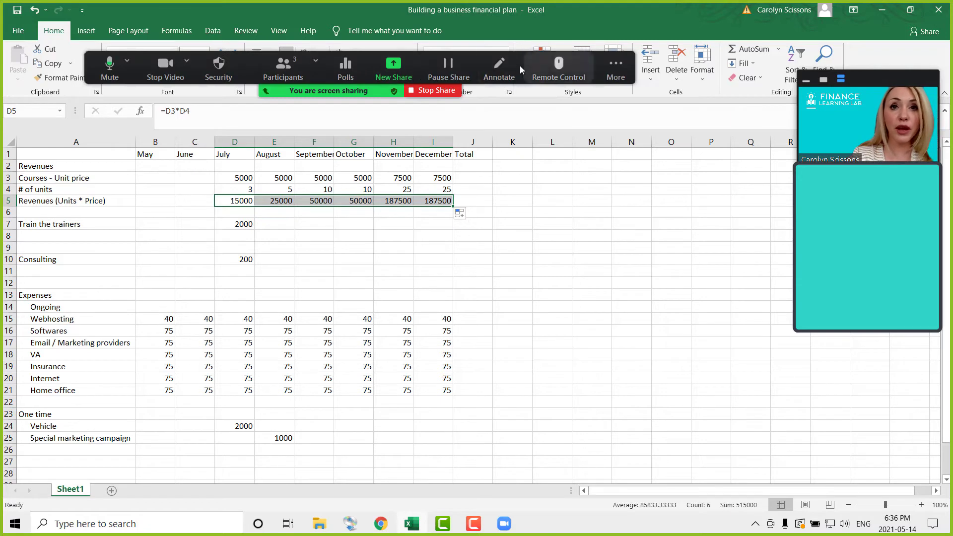
{"action": "left_click_drag", "start_coordinate": [406, 52], "coordinate": [606, 93]}
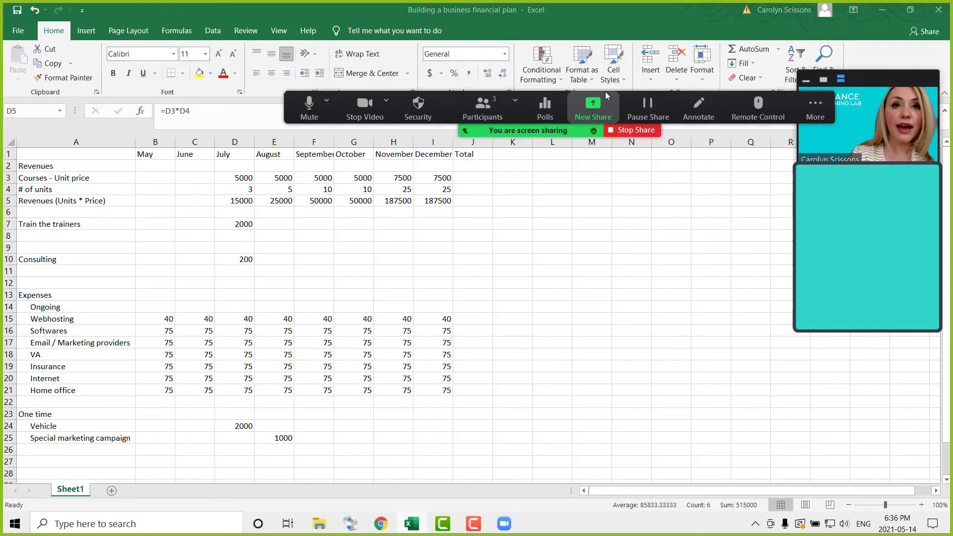
{"action": "left_click", "coordinate": [429, 73]}
Step: Format the course unit prices in D3:I3 as dollar accounting values without decimals
{"action": "left_click_drag", "start_coordinate": [244, 178], "coordinate": [517, 178]}
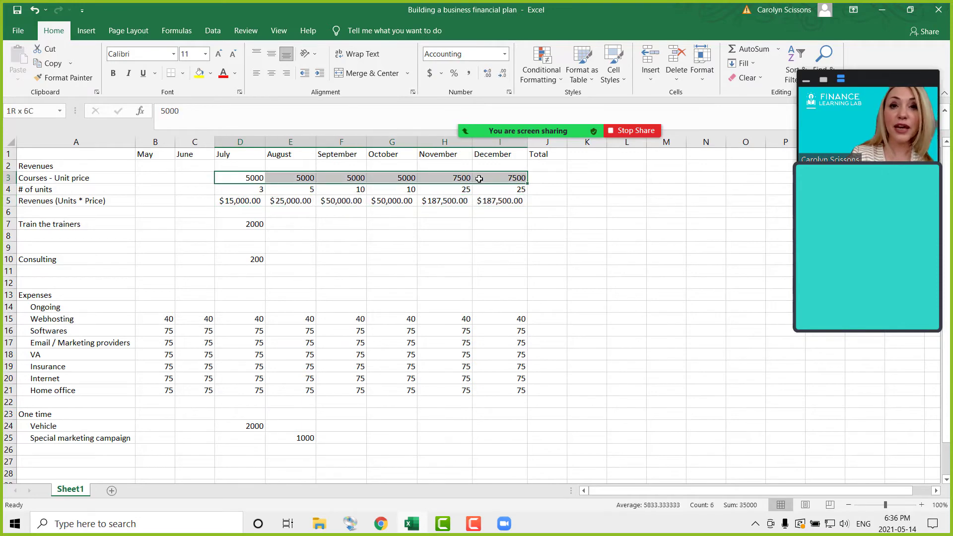
{"action": "left_click", "coordinate": [426, 74]}
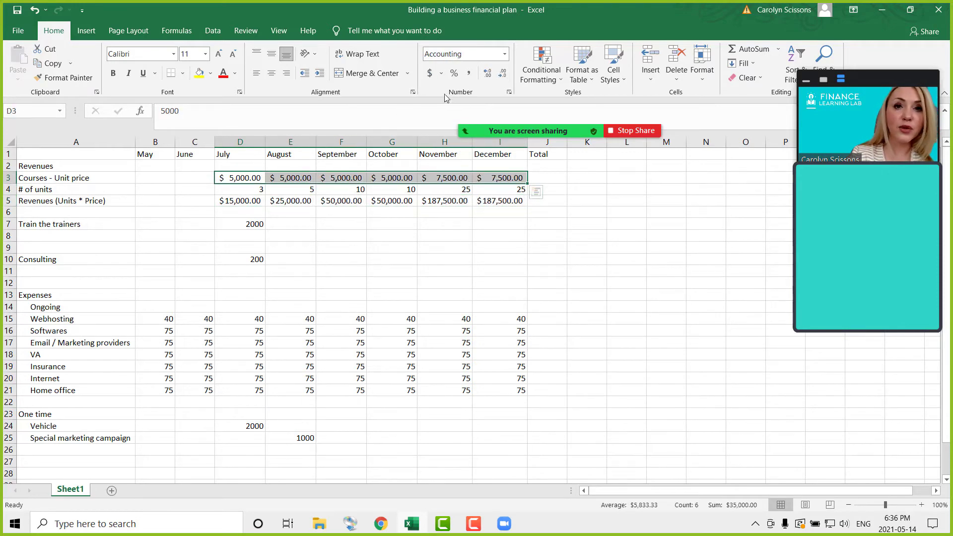
{"action": "left_click", "coordinate": [503, 75]}
{"action": "left_click", "coordinate": [503, 74]}
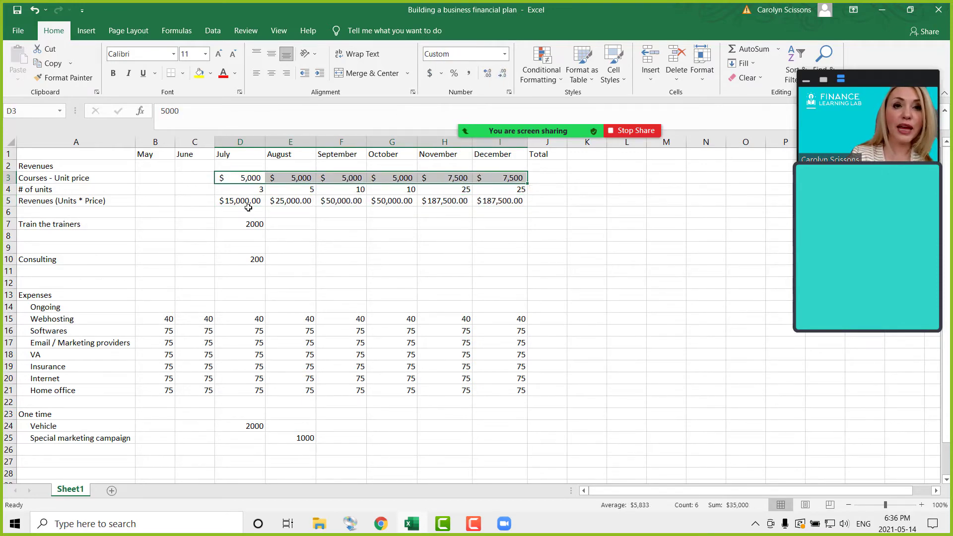
Step: Copy the course price, units and revenues block D3:I5 into the Train the trainers section at D7:I9
{"action": "left_click", "coordinate": [224, 195]}
{"action": "left_click", "coordinate": [72, 196]}
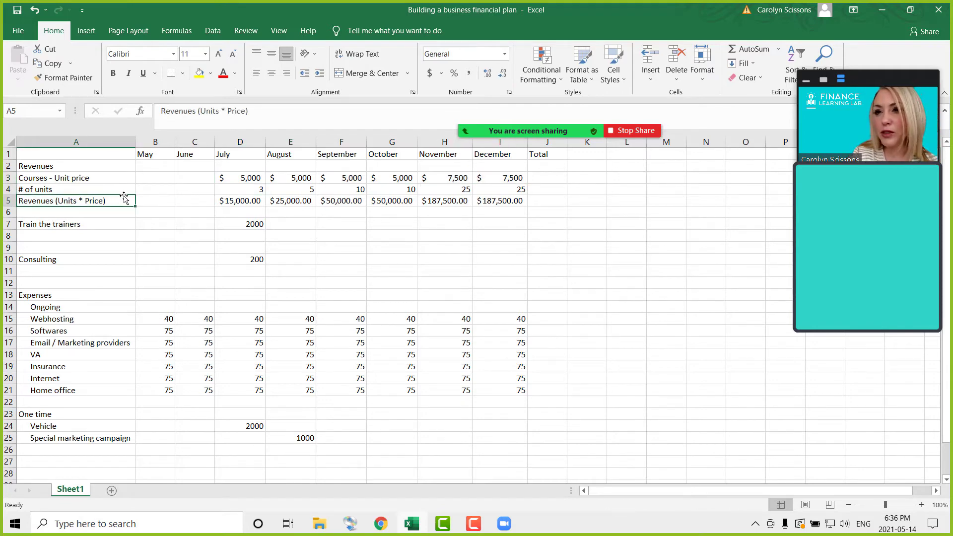
{"action": "left_click", "coordinate": [246, 231]}
{"action": "left_click_drag", "start_coordinate": [237, 179], "coordinate": [505, 202]}
{"action": "right_click", "coordinate": [478, 193]}
{"action": "left_click", "coordinate": [510, 214]}
{"action": "left_click", "coordinate": [256, 223]}
{"action": "right_click", "coordinate": [256, 223]}
{"action": "left_click", "coordinate": [265, 276]}
{"action": "left_click_drag", "start_coordinate": [246, 222], "coordinate": [504, 247]}
Step: Insert a blank row above the Consulting row to separate it from the Train the trainers section
{"action": "left_click", "coordinate": [4, 260]}
{"action": "right_click", "coordinate": [3, 262]}
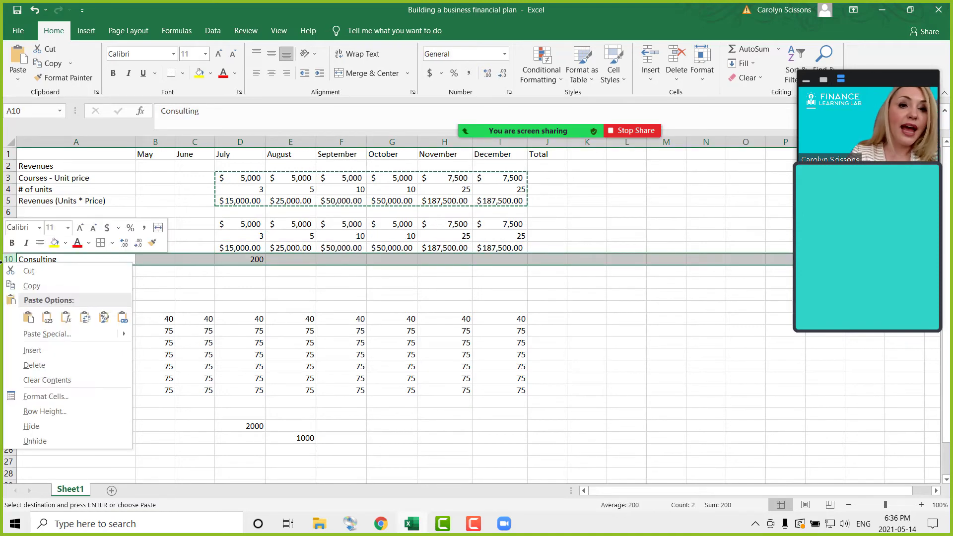
{"action": "left_click", "coordinate": [49, 352]}
{"action": "left_click", "coordinate": [189, 292]}
{"action": "left_click", "coordinate": [60, 271]}
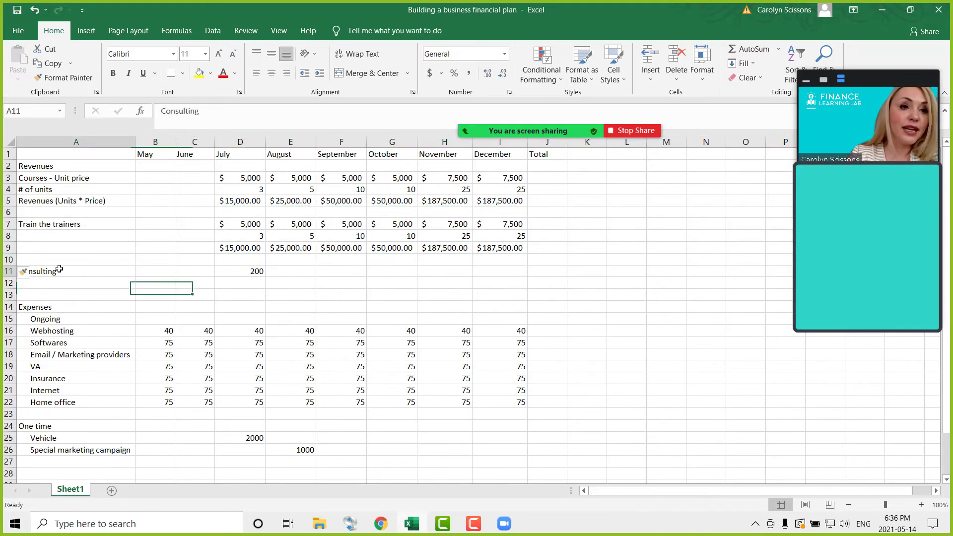
Step: Enter 10 as the July consulting units in D12 and calculate the July consulting revenues in D13 with =D11*D12
{"action": "left_click", "coordinate": [257, 272]}
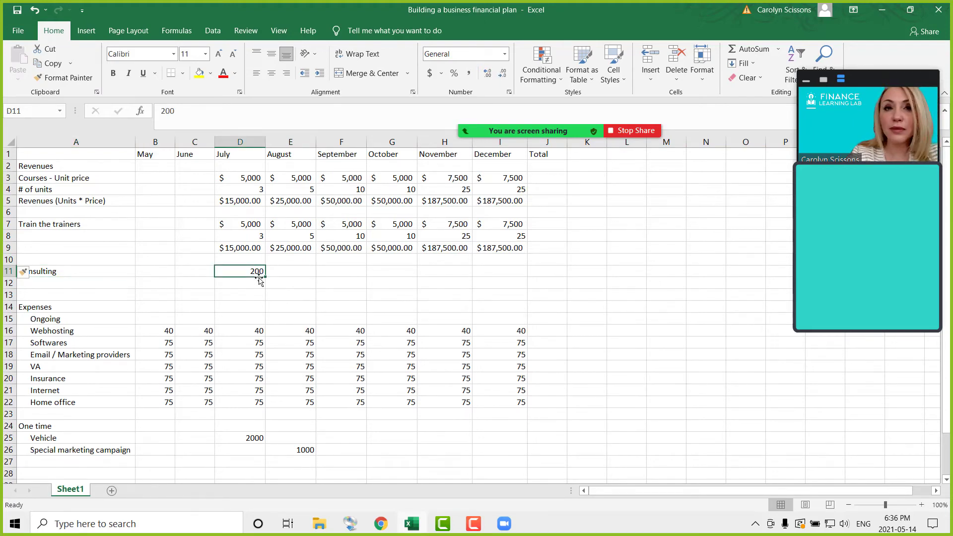
{"action": "left_click", "coordinate": [29, 282]}
{"action": "left_click", "coordinate": [226, 281]}
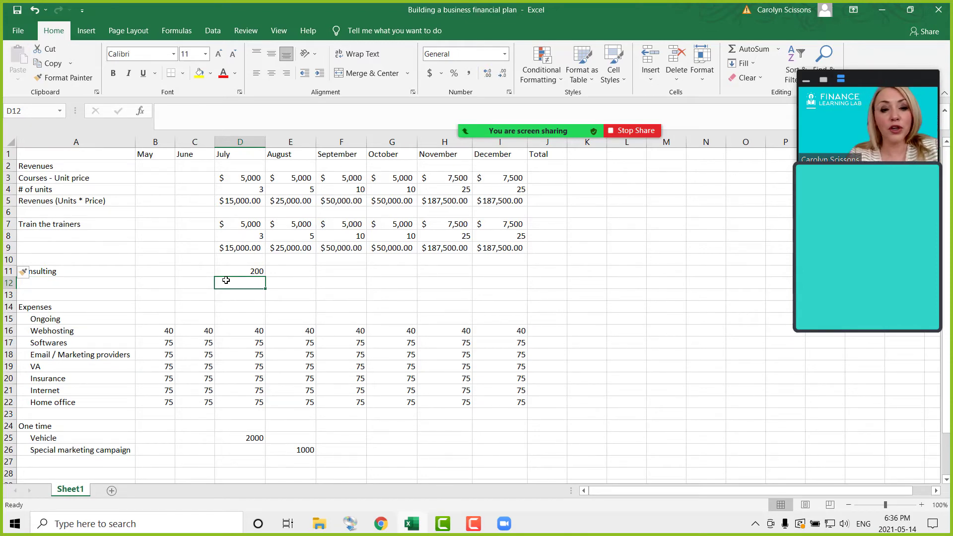
{"action": "type", "text": "10"}
{"action": "key", "text": "Return"}
{"action": "type", "text": "="}
{"action": "left_click", "coordinate": [235, 275]}
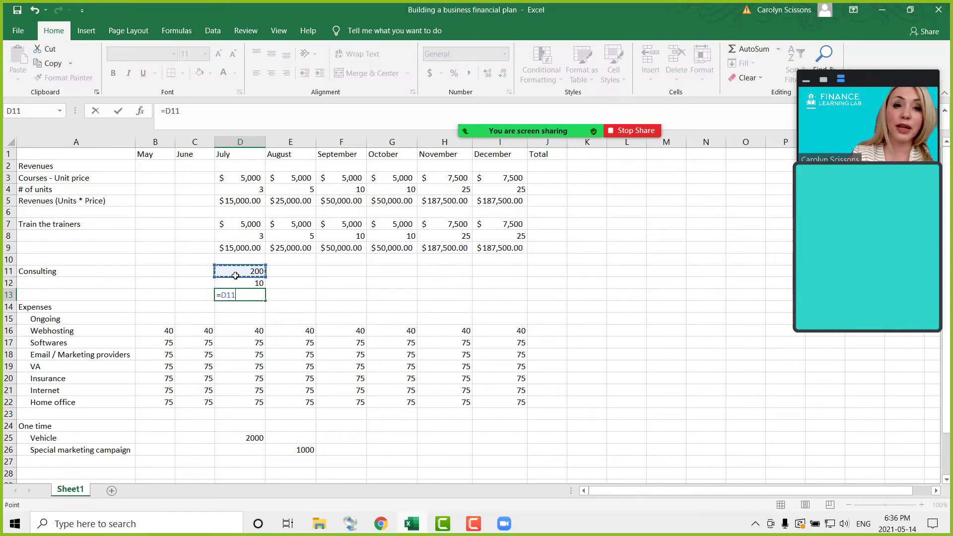
{"action": "type", "text": "*"}
{"action": "left_click", "coordinate": [248, 281]}
{"action": "key", "text": "Return"}
Step: Apply the dollar accounting format to D13 and fill the July consulting figures D11:D13 across to December
{"action": "left_click", "coordinate": [250, 294]}
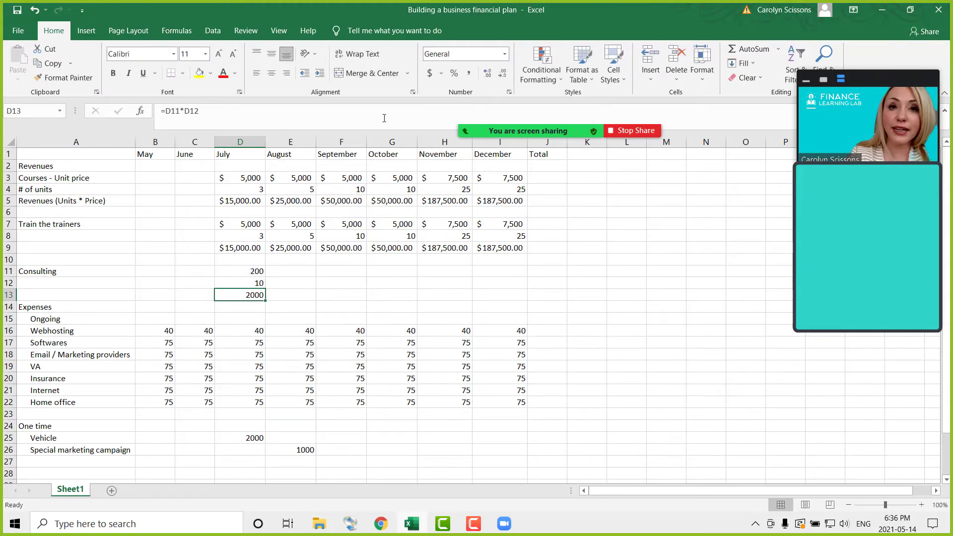
{"action": "left_click", "coordinate": [430, 72]}
{"action": "left_click_drag", "start_coordinate": [251, 273], "coordinate": [527, 302]}
{"action": "left_click", "coordinate": [589, 288]}
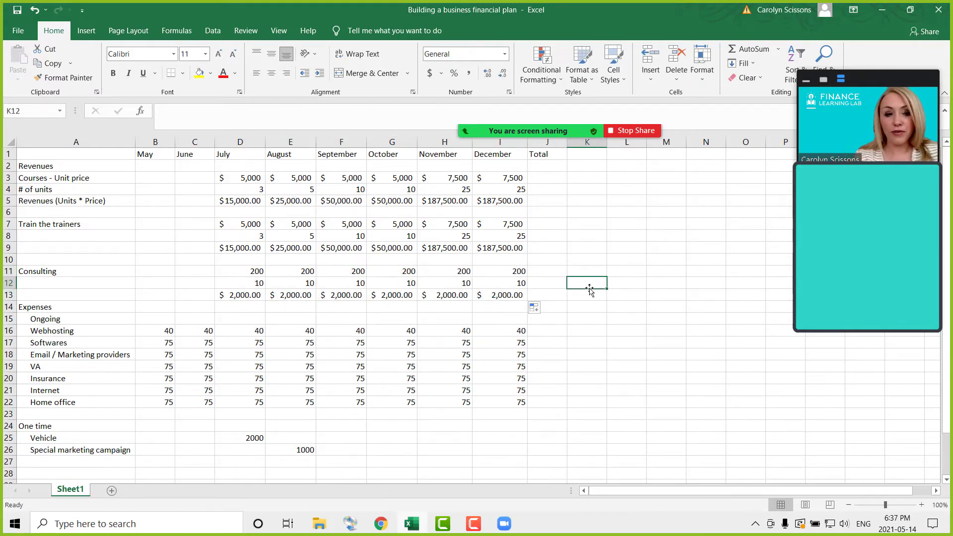
{"action": "left_click", "coordinate": [557, 205]}
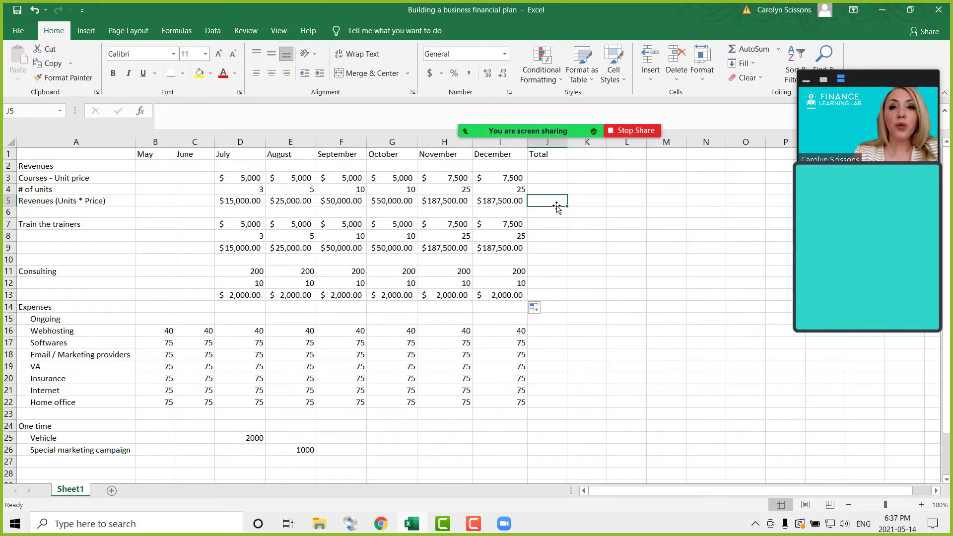
{"action": "type", "text": "=sum("}
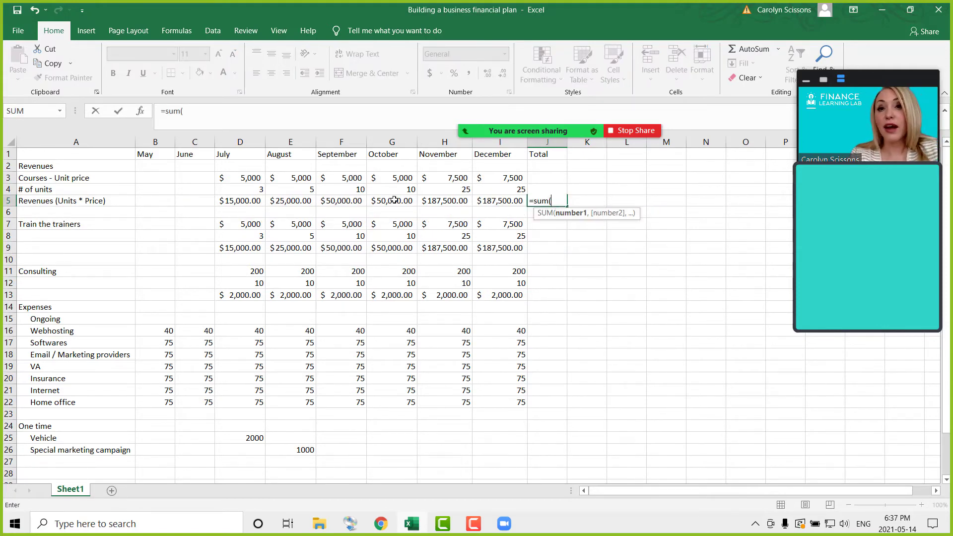
{"action": "left_click_drag", "start_coordinate": [222, 201], "coordinate": [516, 196]}
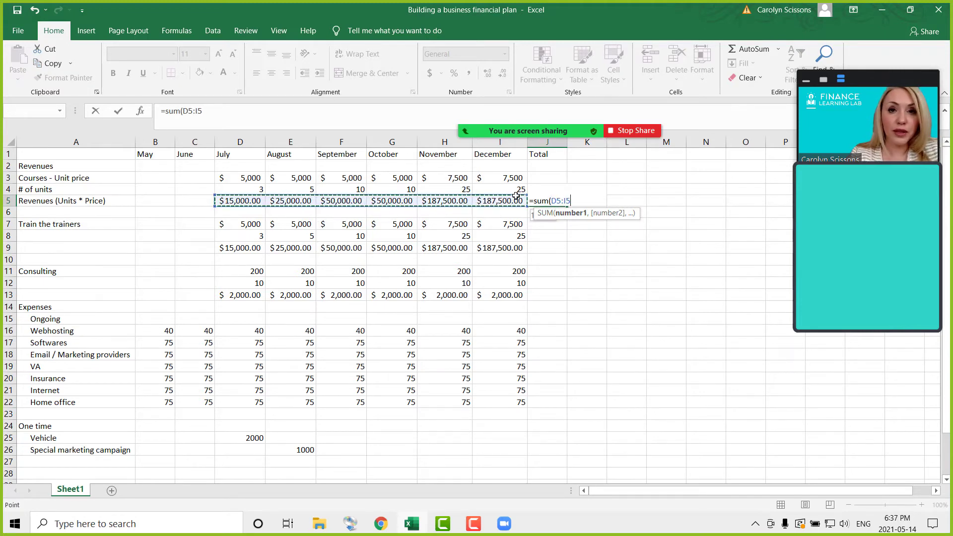
{"action": "key", "text": "BackSpace"}
{"action": "key", "text": "BackSpace"}
{"action": "key", "text": "BackSpace"}
{"action": "key", "text": "BackSpace"}
{"action": "key", "text": "BackSpace"}
{"action": "key", "text": "BackSpace"}
{"action": "key", "text": "BackSpace"}
{"action": "key", "text": "BackSpace"}
{"action": "key", "text": "BackSpace"}
{"action": "key", "text": "BackSpace"}
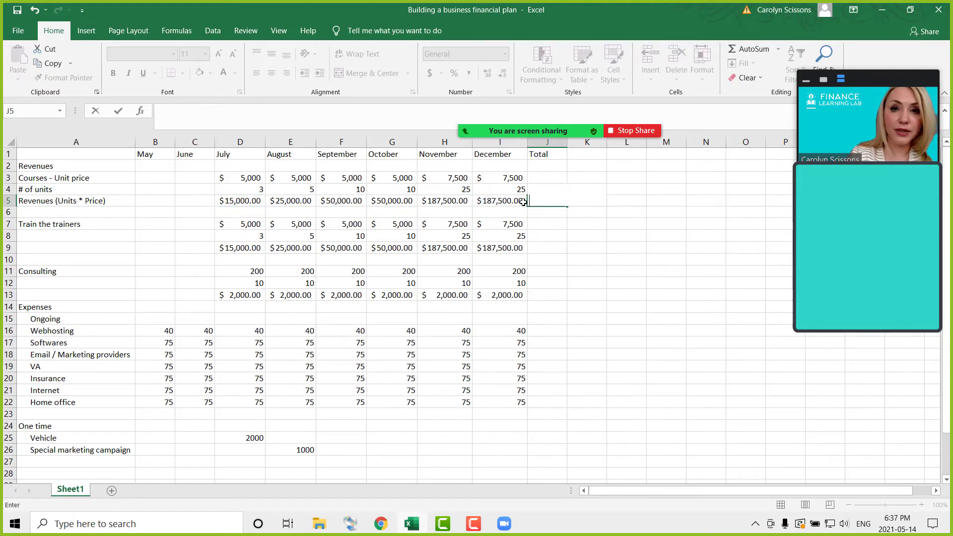
{"action": "key", "text": "Escape"}
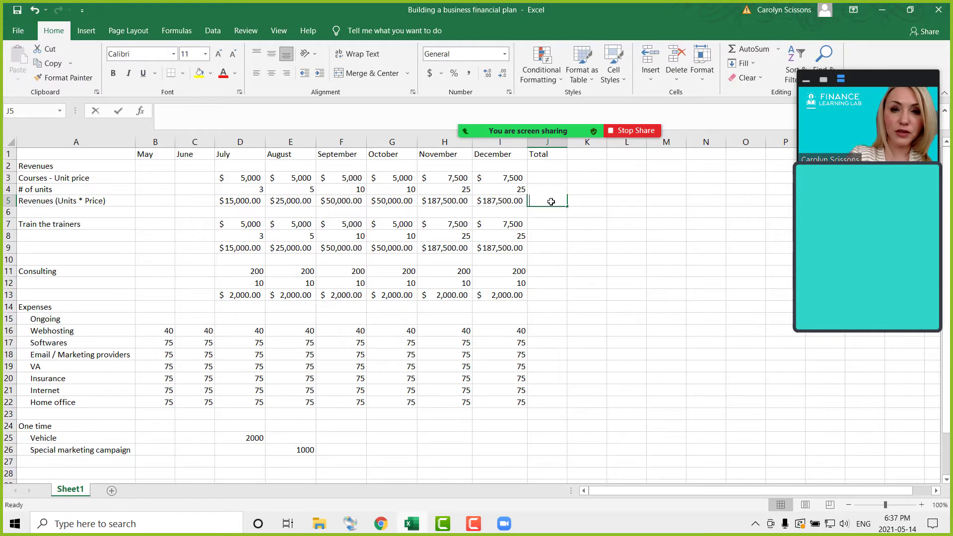
Step: Total the May to December course revenues in J5 with =SUM(B5:I5) and show the total without decimals
{"action": "type", "text": "=sum("}
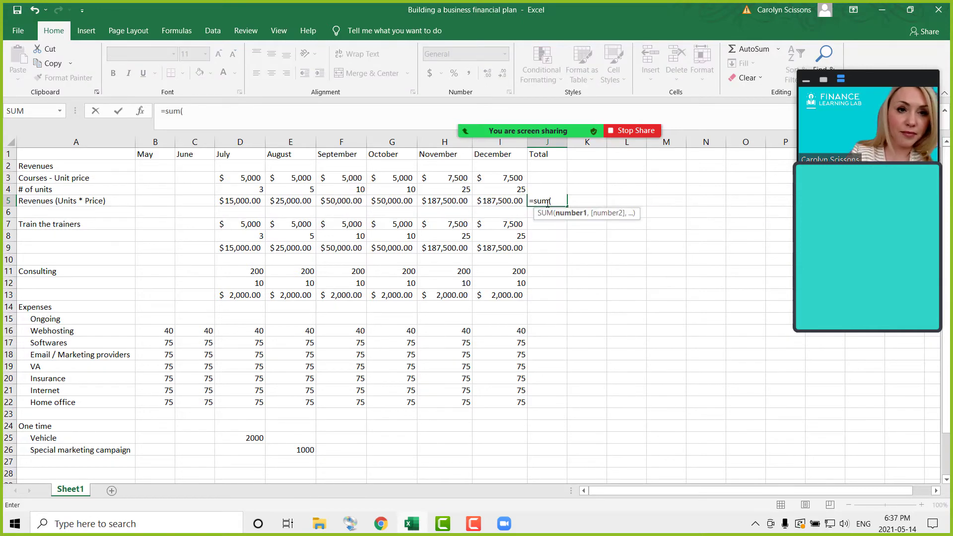
{"action": "left_click_drag", "start_coordinate": [153, 200], "coordinate": [506, 203]}
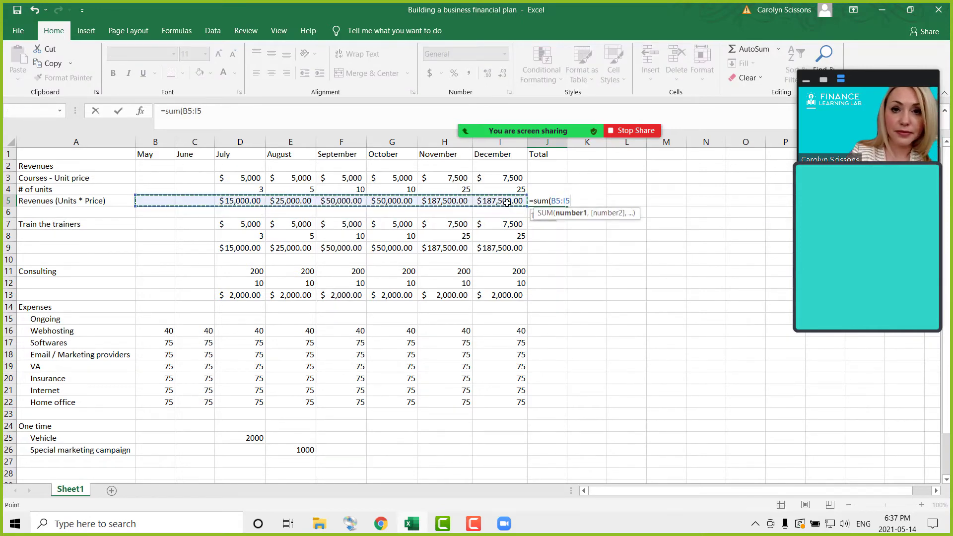
{"action": "key", "text": "Return"}
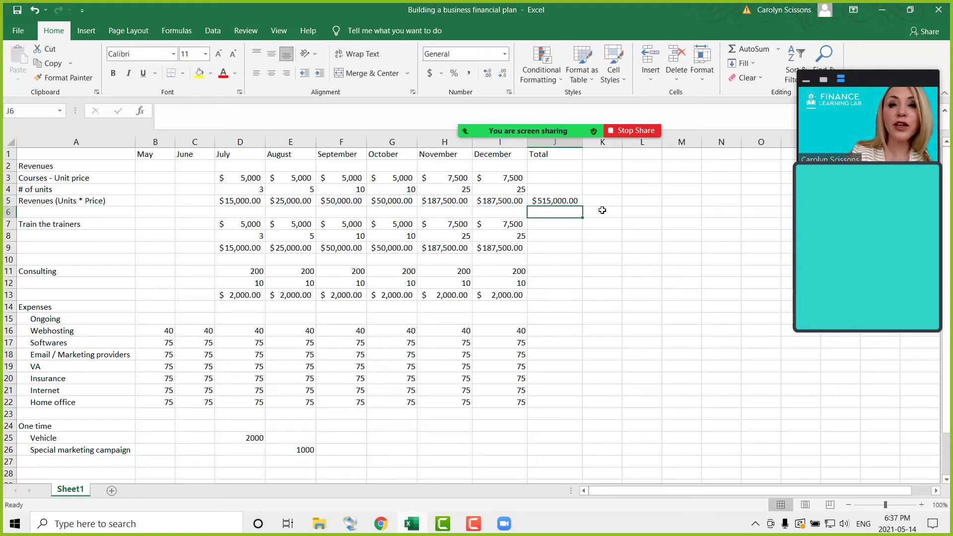
{"action": "left_click", "coordinate": [555, 201]}
{"action": "left_click", "coordinate": [503, 73]}
{"action": "left_click", "coordinate": [503, 73]}
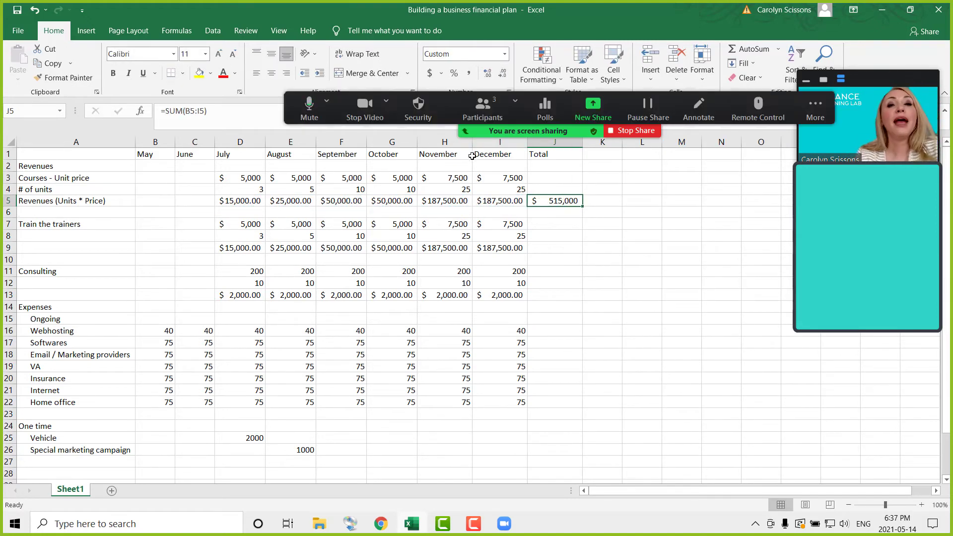
Step: Copy the course revenue total formula from J5 to J9 for Train the trainers and J13 for Consulting
{"action": "left_click_drag", "start_coordinate": [32, 174], "coordinate": [36, 189]}
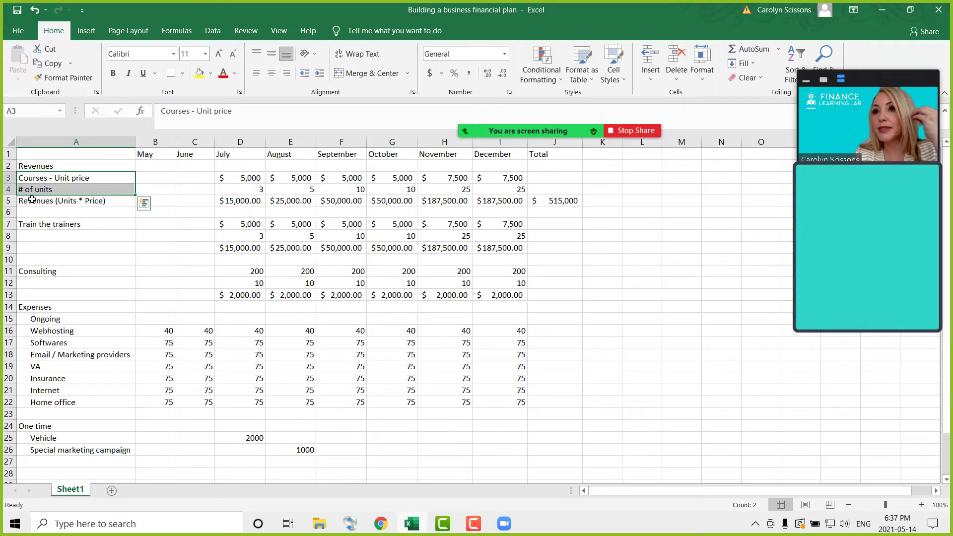
{"action": "left_click", "coordinate": [563, 200]}
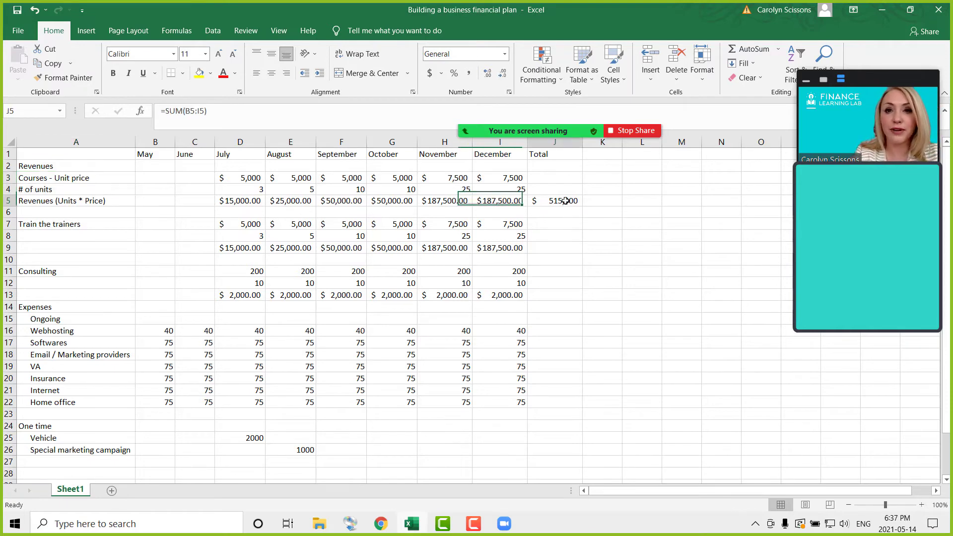
{"action": "right_click", "coordinate": [567, 201]}
{"action": "left_click", "coordinate": [598, 225]}
{"action": "right_click", "coordinate": [571, 247]}
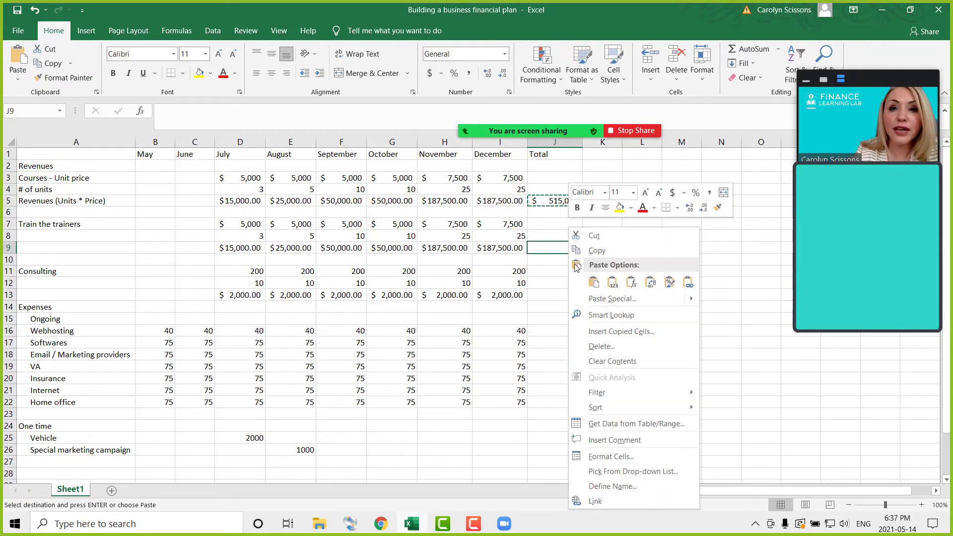
{"action": "left_click", "coordinate": [594, 283]}
{"action": "left_click", "coordinate": [548, 295]}
{"action": "right_click", "coordinate": [548, 295]}
{"action": "left_click", "coordinate": [571, 65]}
{"action": "left_click", "coordinate": [550, 326]}
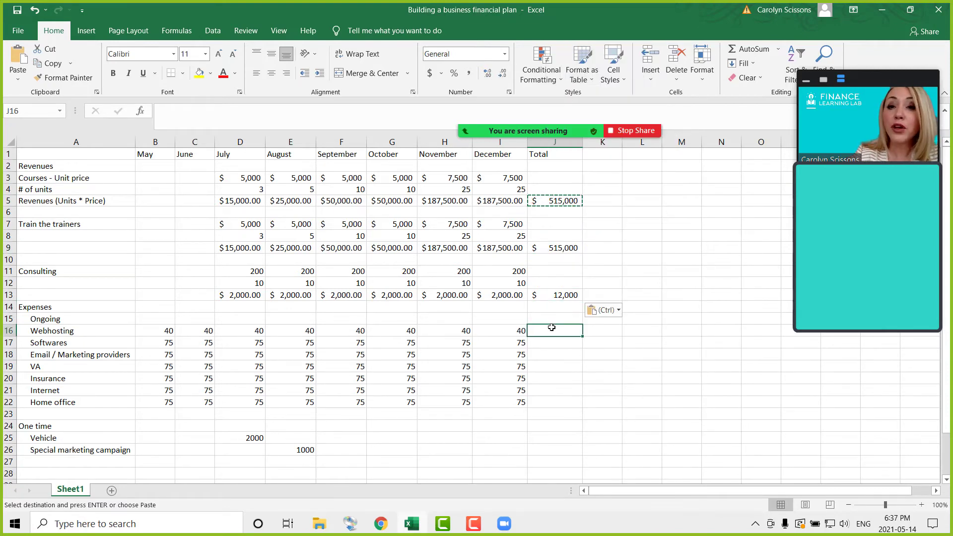
Step: Insert two blank rows above the Expenses row to separate it from the Consulting section
{"action": "left_click", "coordinate": [8, 306]}
{"action": "right_click", "coordinate": [8, 307]}
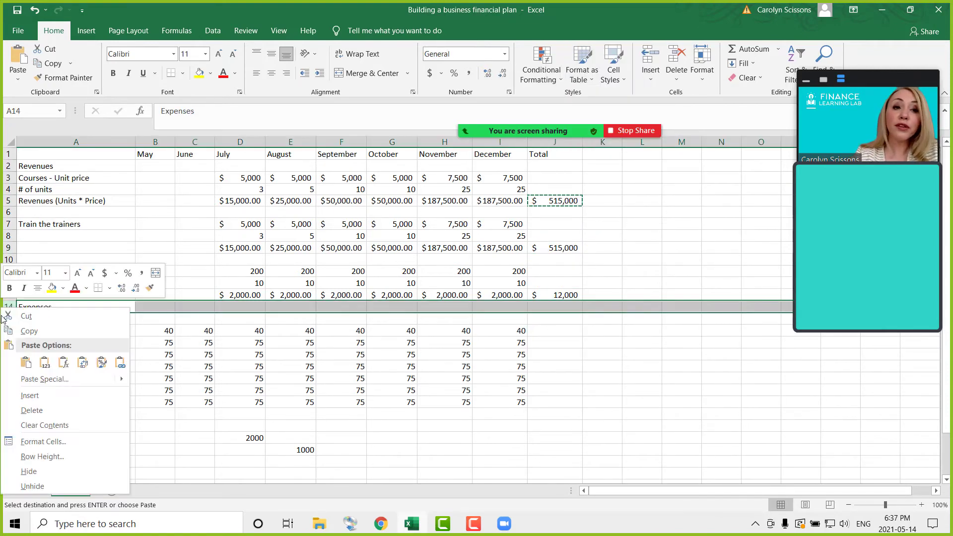
{"action": "left_click", "coordinate": [48, 396]}
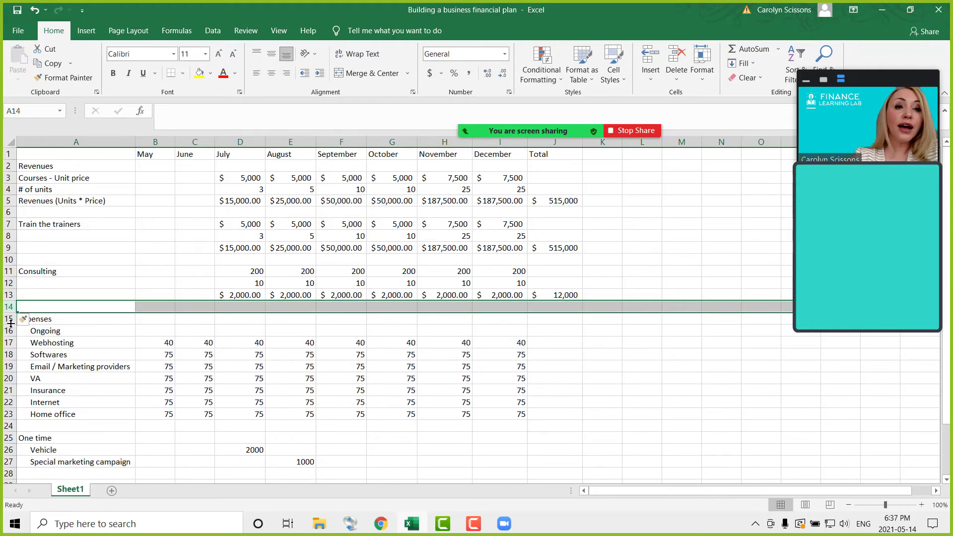
{"action": "right_click", "coordinate": [55, 304]}
{"action": "left_click", "coordinate": [96, 390]}
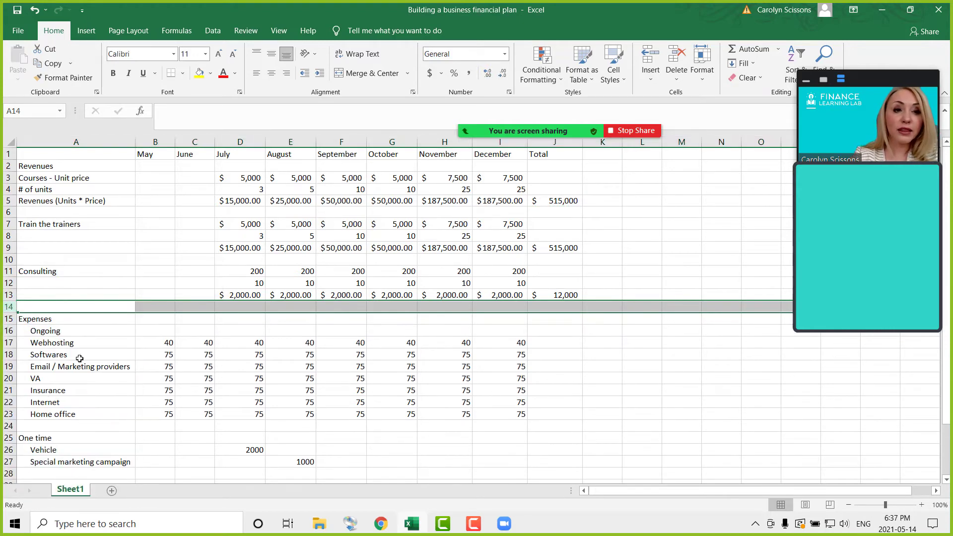
{"action": "left_click", "coordinate": [58, 307]}
Step: Calculate the overall revenue in J14 with =SUM(J2:J13) and label the row Revenue in A14
{"action": "left_click", "coordinate": [566, 306]}
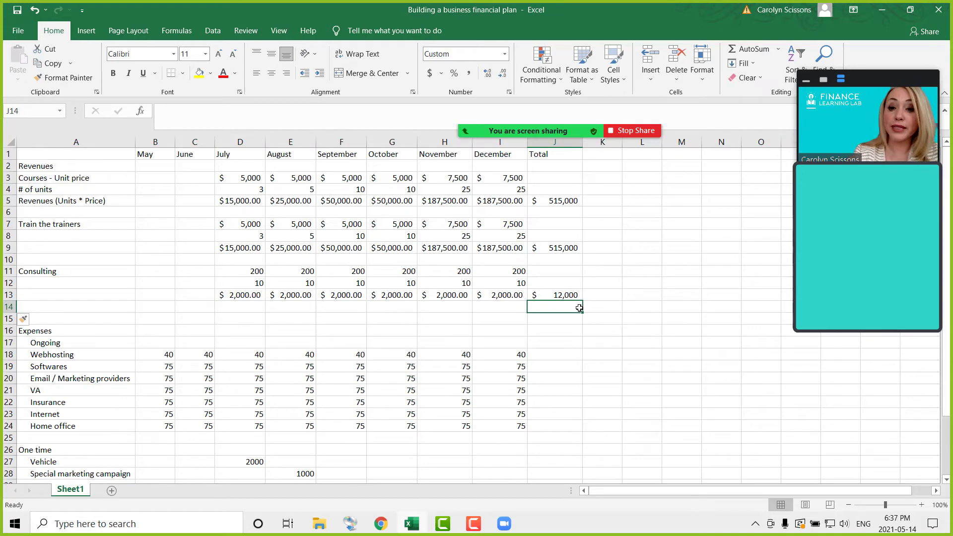
{"action": "type", "text": "=sum("}
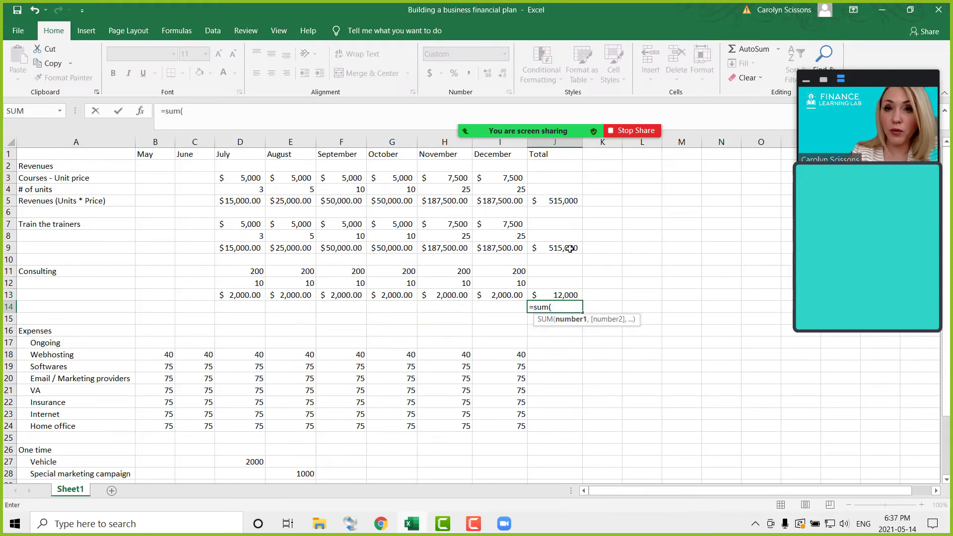
{"action": "left_click_drag", "start_coordinate": [551, 166], "coordinate": [566, 293]}
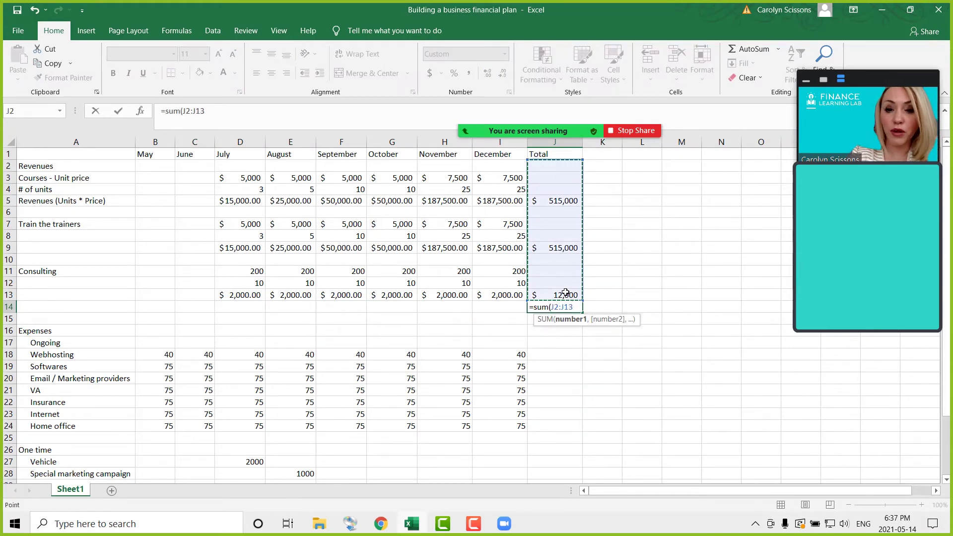
{"action": "key", "text": "Return"}
{"action": "left_click", "coordinate": [569, 310]}
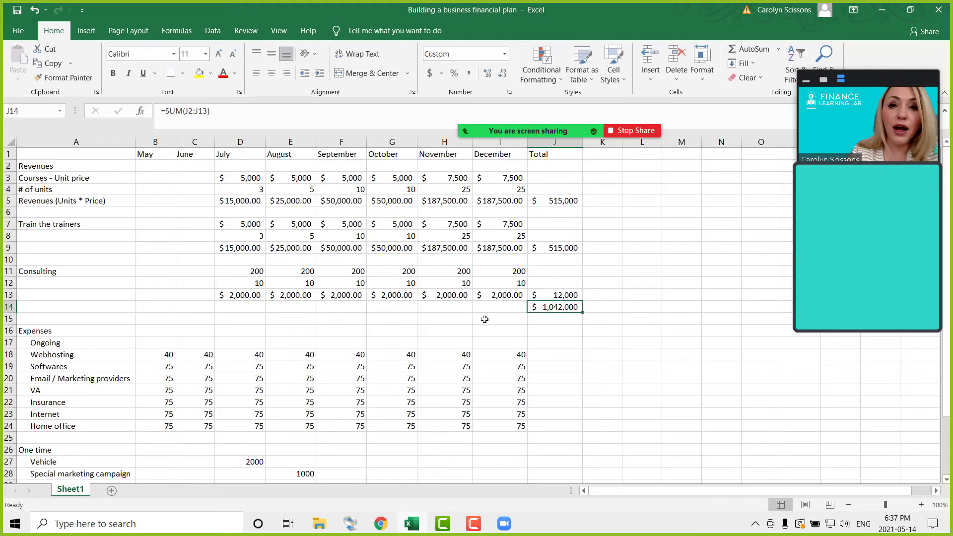
{"action": "left_click_drag", "start_coordinate": [511, 316], "coordinate": [41, 313]}
{"action": "left_click", "coordinate": [45, 308]}
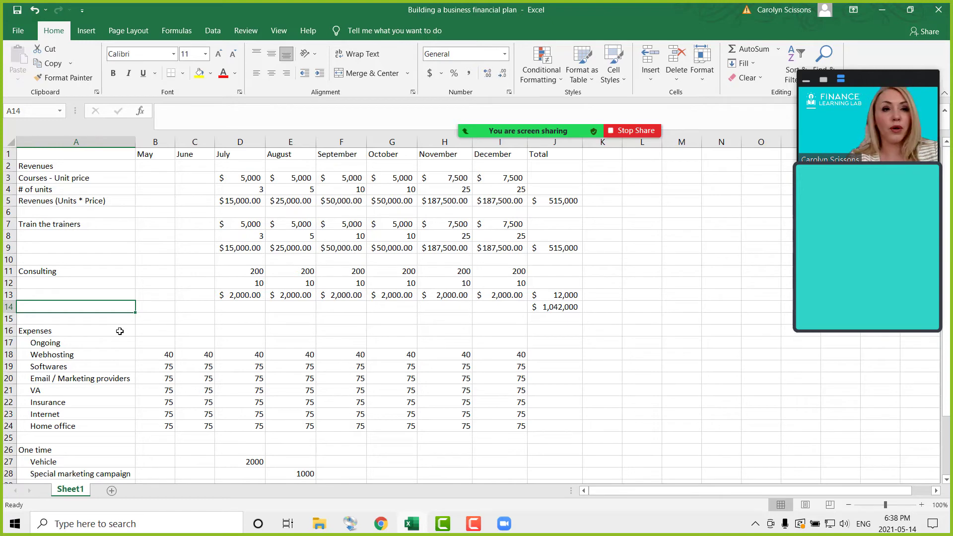
{"action": "type", "text": "Revenue"}
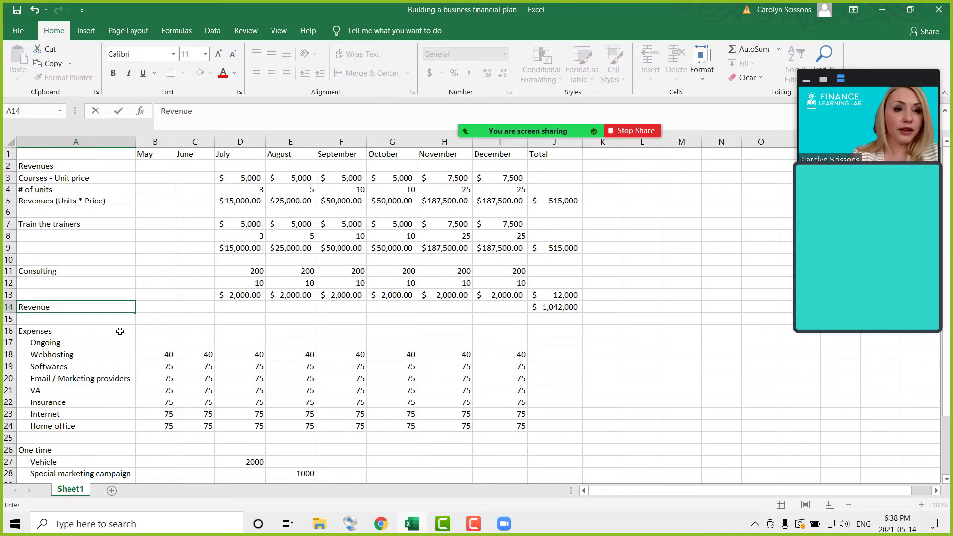
Step: Total the webhosting costs in J18 with =SUM(B18:I18) and fill the formula down to J32
{"action": "left_click", "coordinate": [558, 353]}
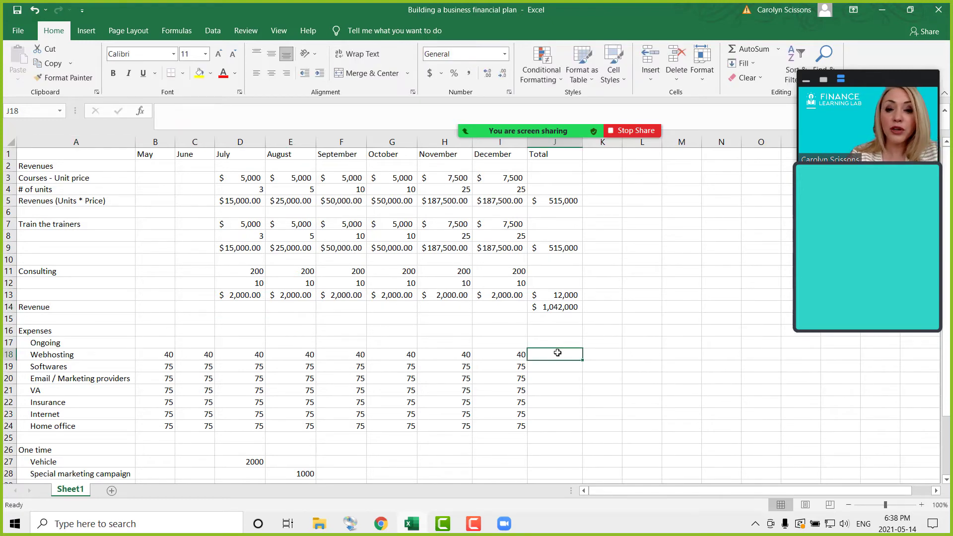
{"action": "type", "text": "=sum("}
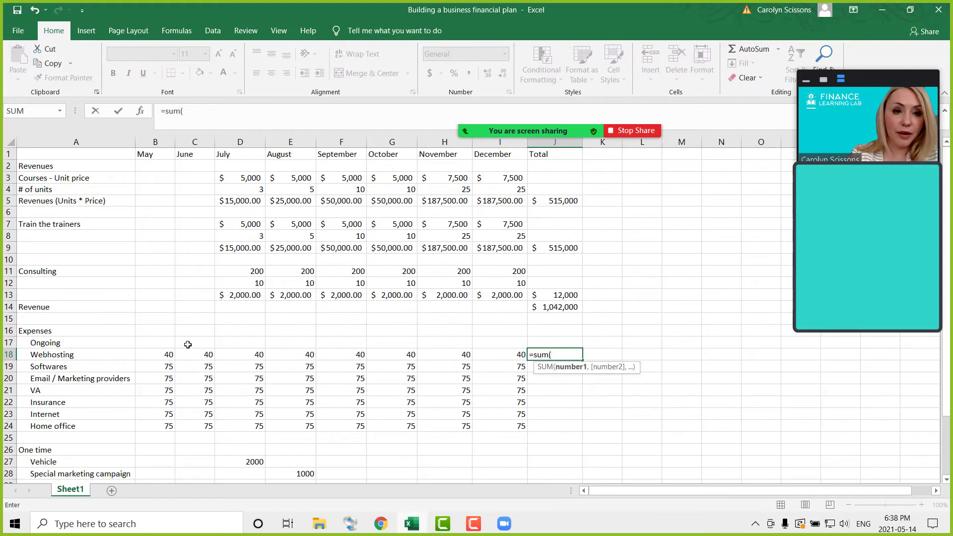
{"action": "left_click_drag", "start_coordinate": [158, 356], "coordinate": [499, 355]}
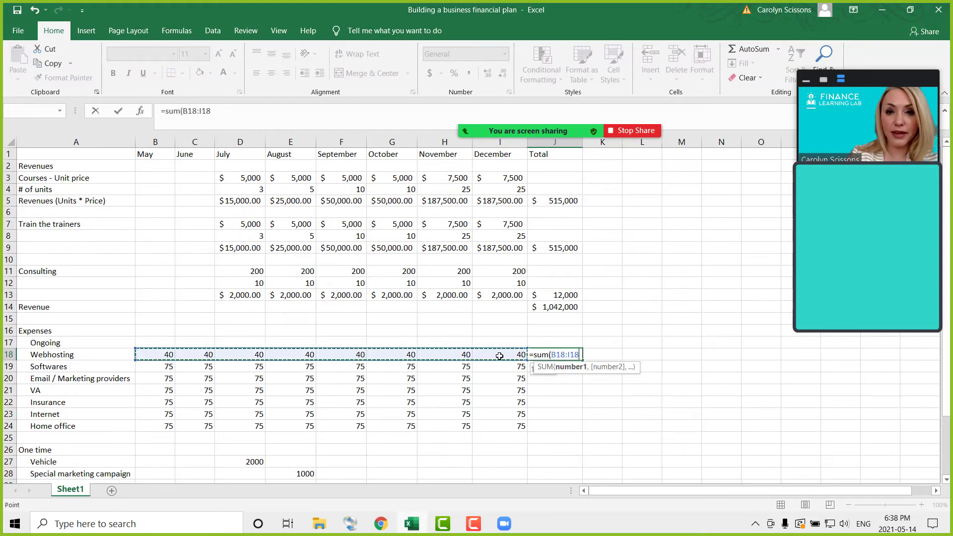
{"action": "type", "text": ")"}
{"action": "left_click", "coordinate": [572, 354]}
{"action": "left_click_drag", "start_coordinate": [582, 360], "coordinate": [583, 453]}
{"action": "left_click", "coordinate": [444, 450]}
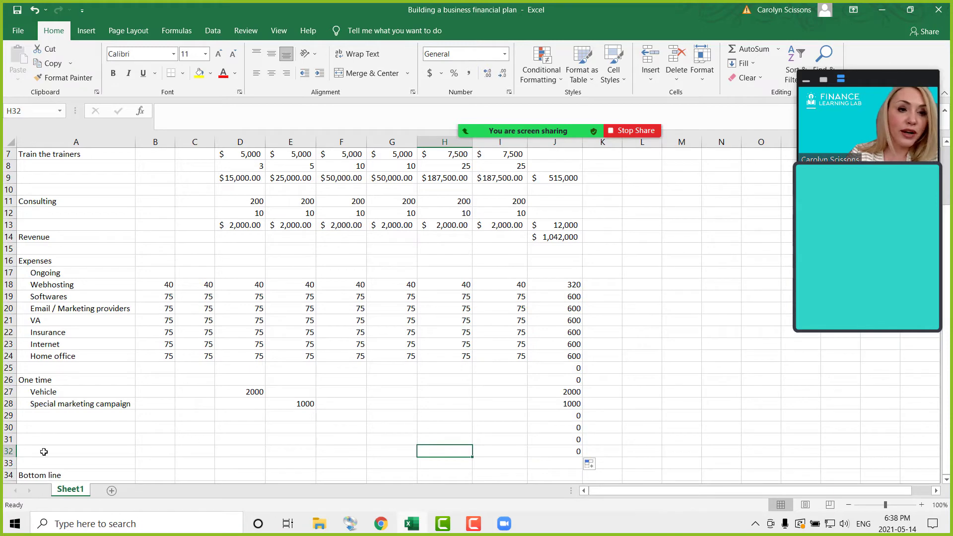
Step: Shade the Revenue row A14:J14 with the medium blue theme fill color
{"action": "left_click", "coordinate": [29, 227]}
{"action": "left_click_drag", "start_coordinate": [32, 237], "coordinate": [555, 233]}
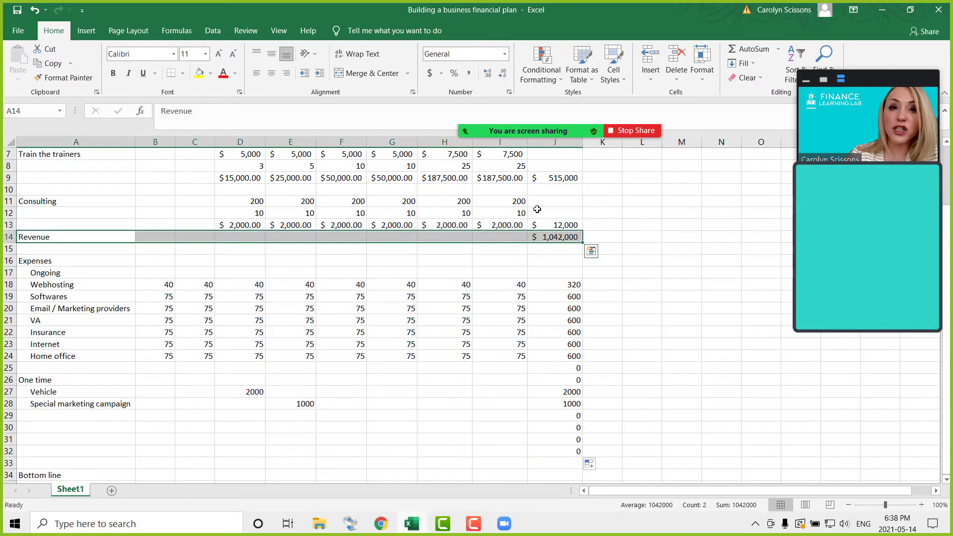
{"action": "left_click", "coordinate": [211, 73]}
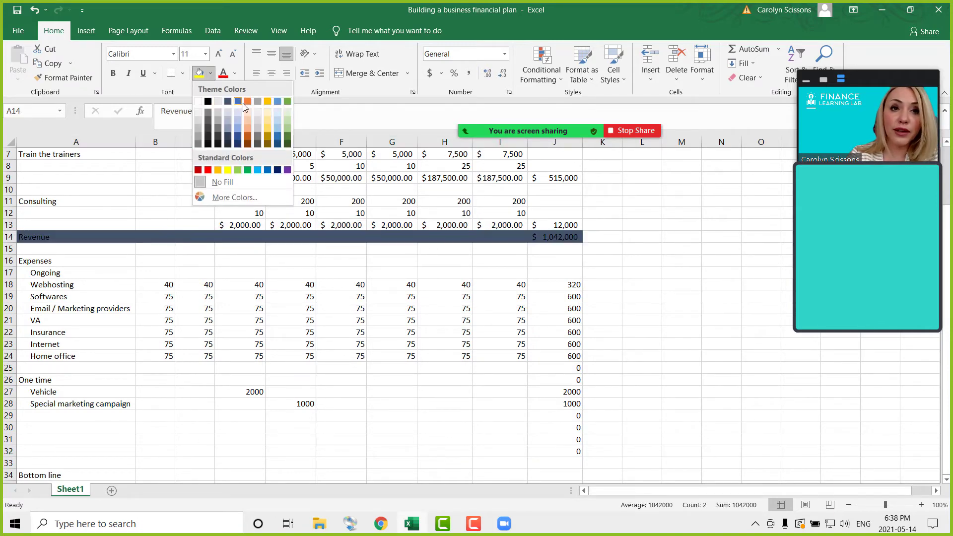
{"action": "left_click", "coordinate": [239, 102]}
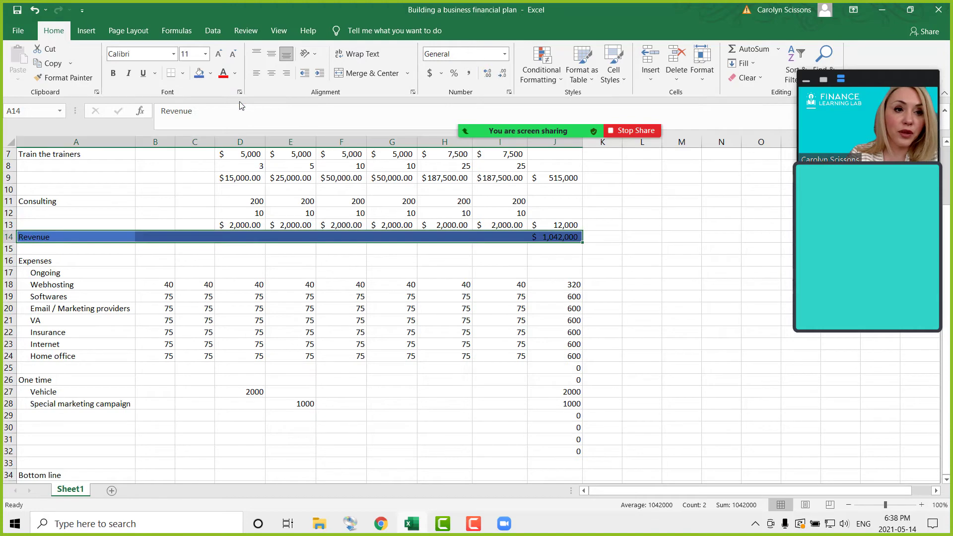
Step: Copy the shaded Revenue row A14:J14 and paste it into row 32 above the Bottom line row
{"action": "right_click", "coordinate": [82, 234]}
{"action": "left_click", "coordinate": [107, 252]}
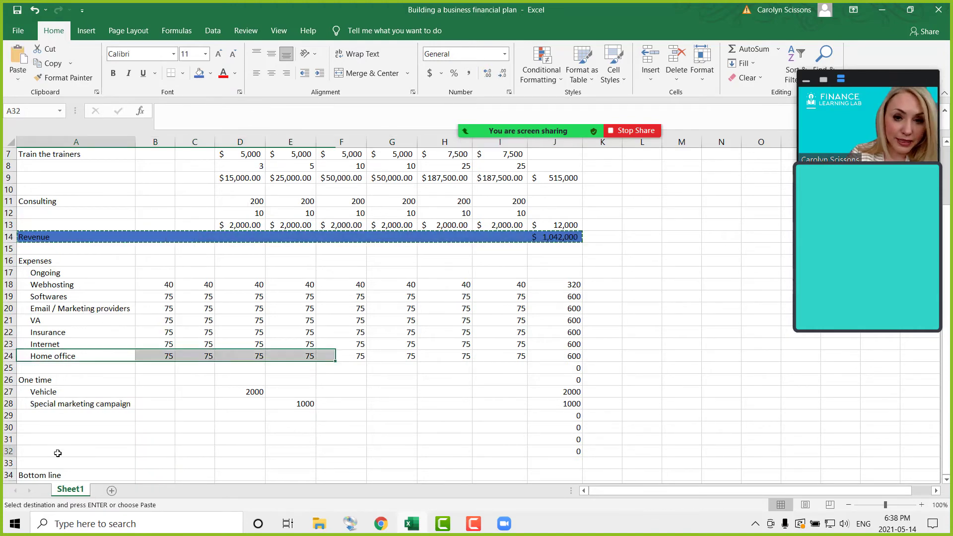
{"action": "left_click", "coordinate": [41, 451]}
{"action": "right_click", "coordinate": [44, 454]}
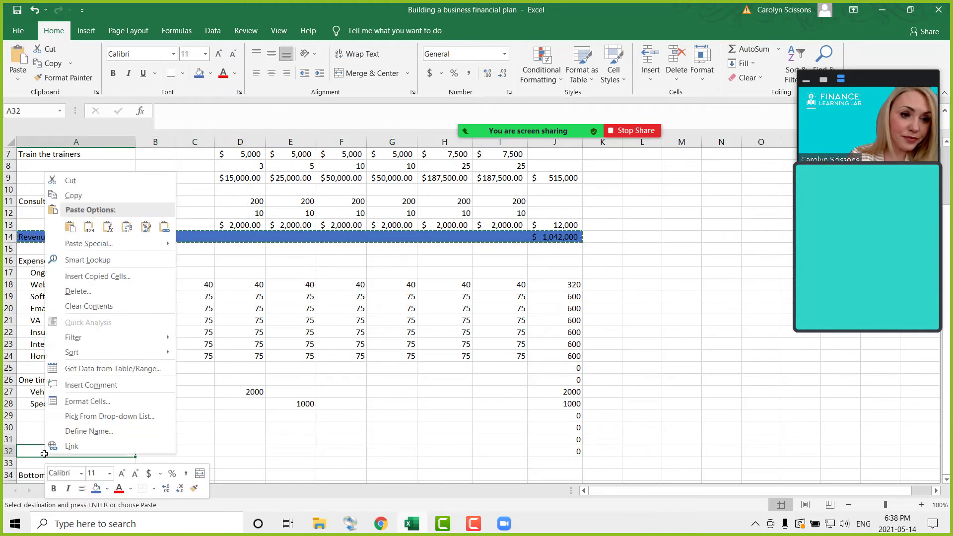
{"action": "left_click", "coordinate": [70, 227]}
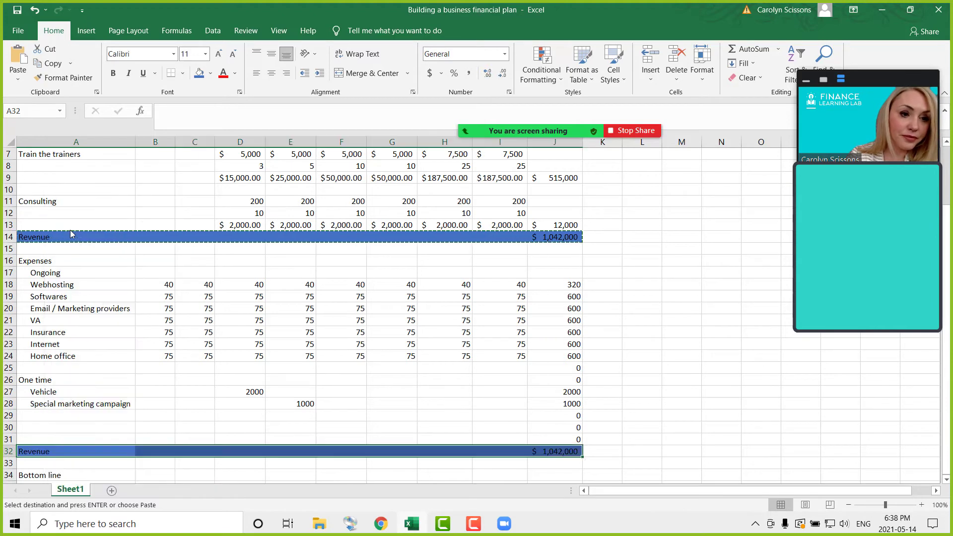
Step: Extend the sum range in J32 upward so it starts at the Webhosting total in J18
{"action": "double_click", "coordinate": [564, 451]}
{"action": "left_click_drag", "start_coordinate": [583, 303], "coordinate": [580, 280]}
{"action": "key", "text": "Return"}
{"action": "scroll", "coordinate": [568, 281], "scroll_direction": "down", "scroll_amount": 1}
{"action": "scroll", "coordinate": [569, 282], "scroll_direction": "up", "scroll_amount": 1}
Step: Replace the pasted label in A32 with Expenses
{"action": "left_click", "coordinate": [93, 448]}
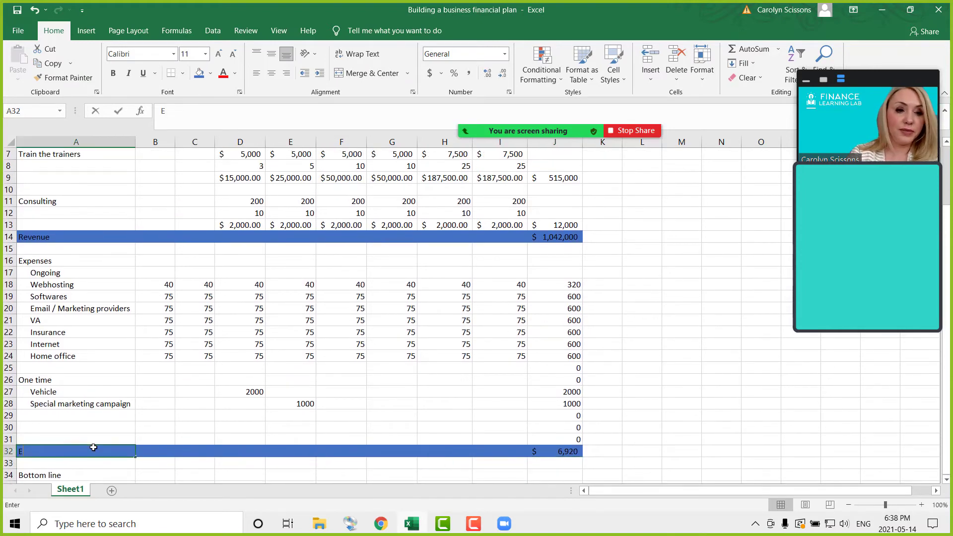
{"action": "type", "text": "Expen s"}
{"action": "type", "text": "ses"}
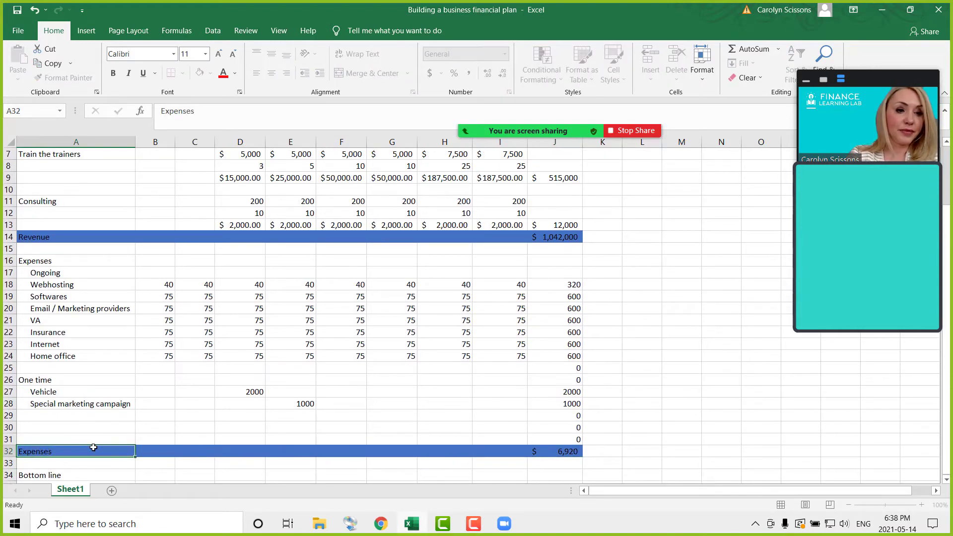
{"action": "key", "text": "Return"}
Step: Calculate the bottom line in J34 by subtracting total expenses from total revenue with =J14-J32
{"action": "scroll", "coordinate": [118, 410], "scroll_direction": "down", "scroll_amount": 1}
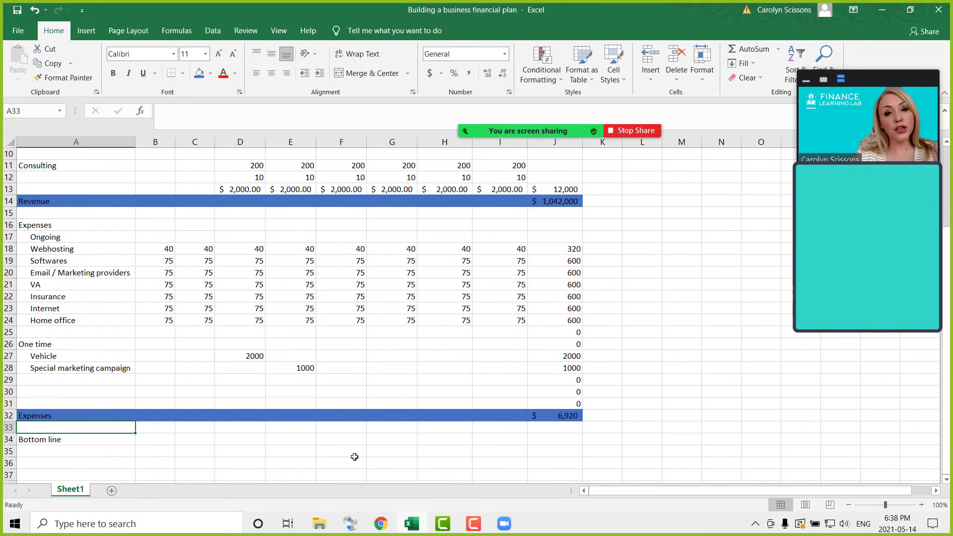
{"action": "left_click", "coordinate": [569, 439]}
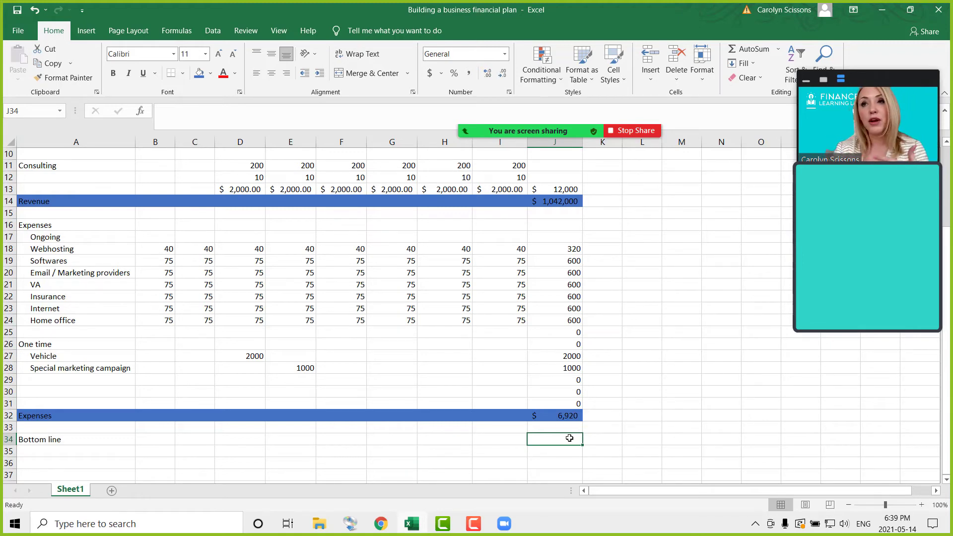
{"action": "type", "text": "="}
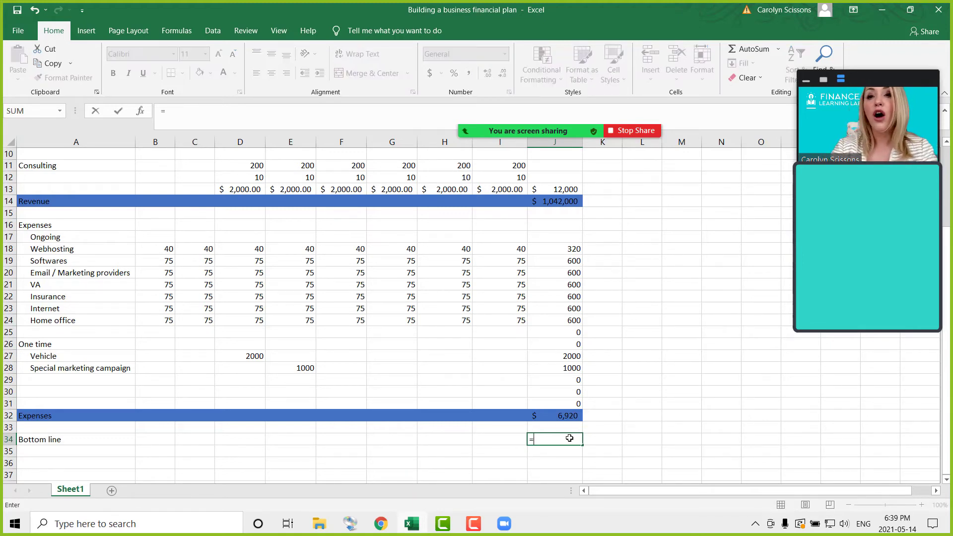
{"action": "left_click", "coordinate": [563, 201]}
{"action": "type", "text": "-"}
{"action": "left_click", "coordinate": [556, 414]}
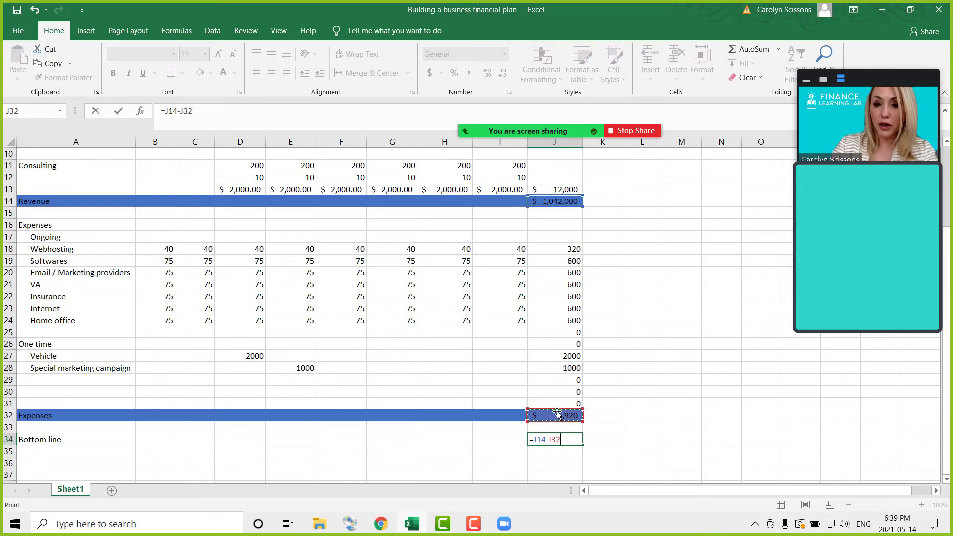
{"action": "key", "text": "Return"}
Step: Apply a top and double bottom border to the bottom line amount in J34
{"action": "left_click", "coordinate": [560, 440]}
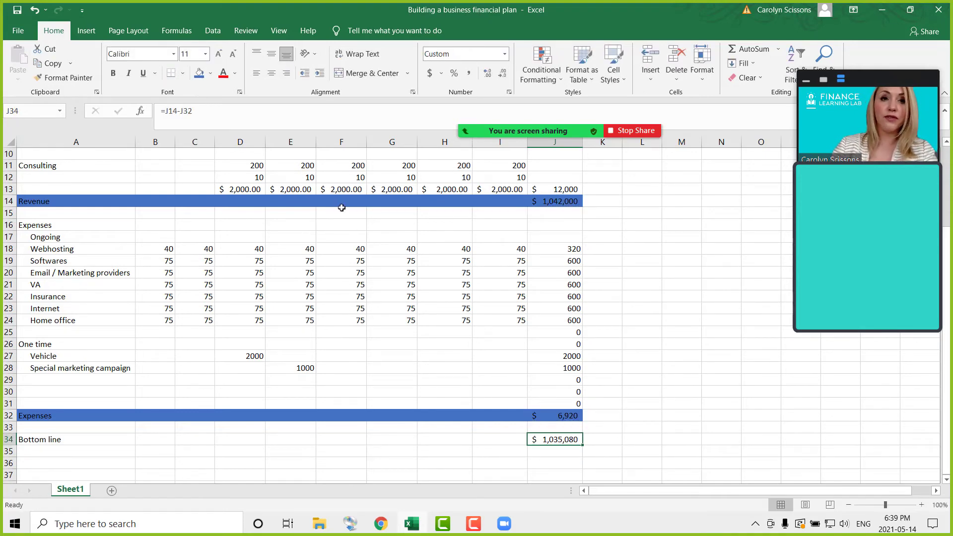
{"action": "left_click", "coordinate": [182, 73]}
{"action": "left_click", "coordinate": [203, 279]}
{"action": "left_click", "coordinate": [182, 73]}
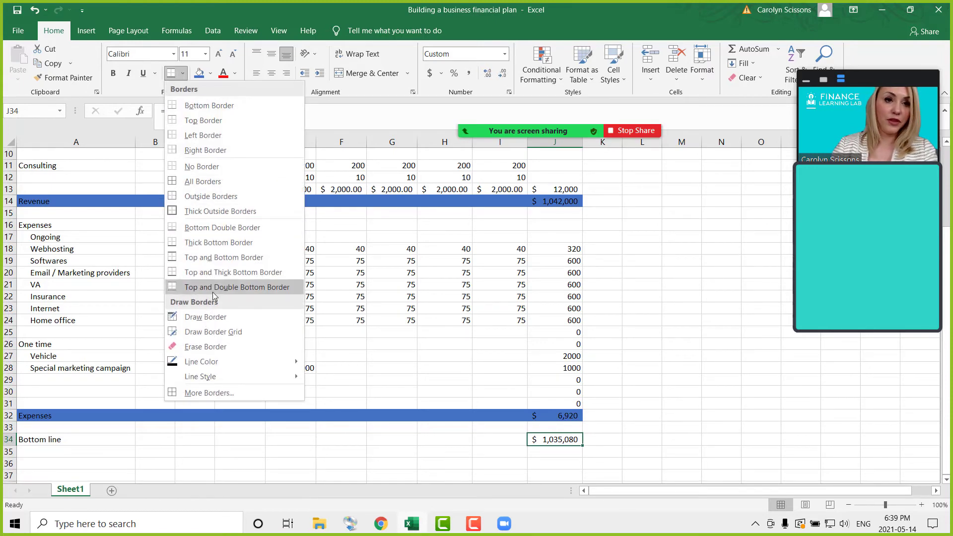
{"action": "left_click", "coordinate": [214, 287]}
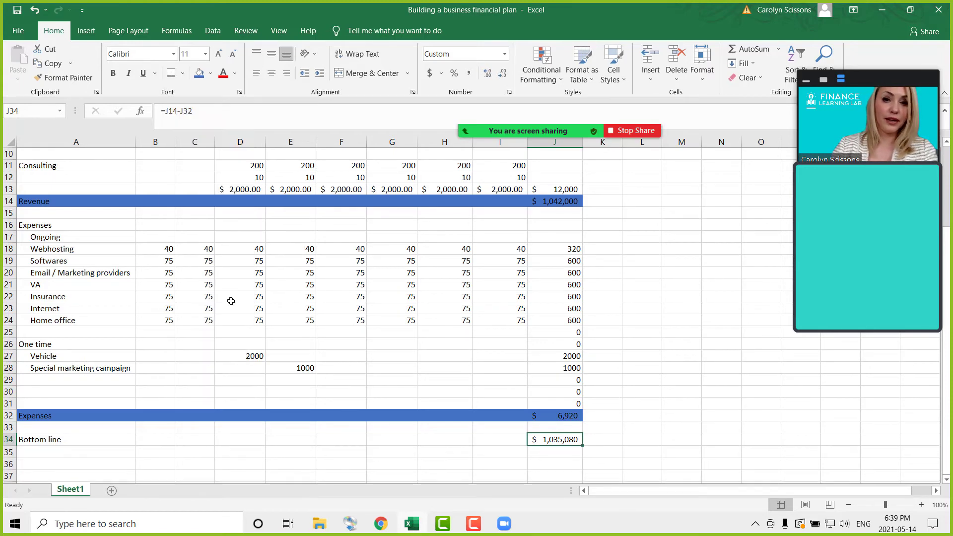
{"action": "left_click", "coordinate": [359, 430]}
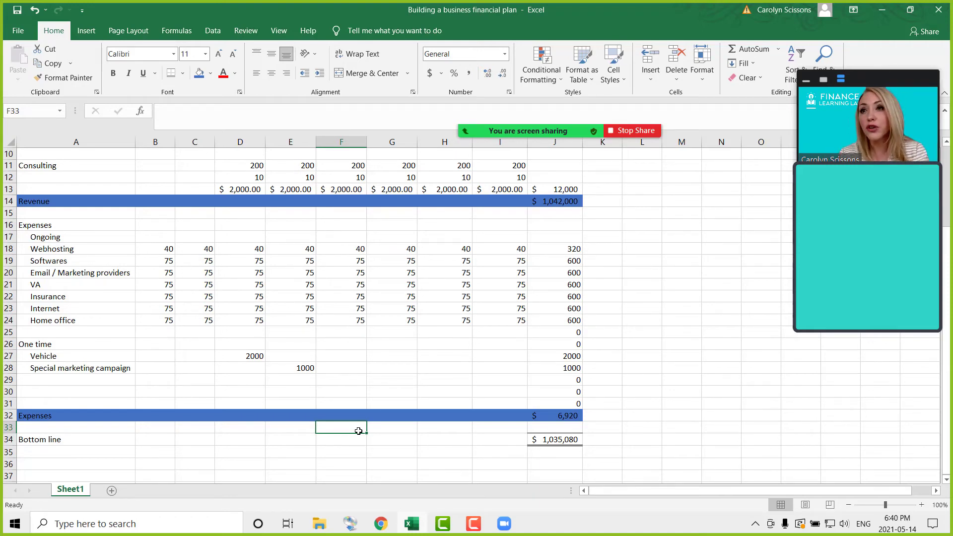
Step: Review the plan from the revenue section and month headings down to the bottom line, including the July column
{"action": "scroll", "coordinate": [358, 431], "scroll_direction": "up", "scroll_amount": 3}
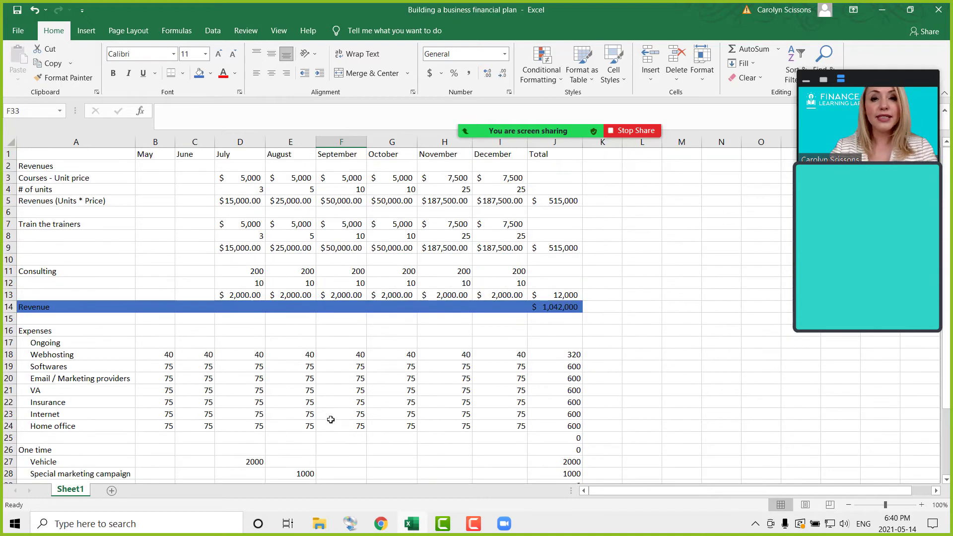
{"action": "left_click", "coordinate": [41, 166]}
{"action": "mouse_move", "coordinate": [52, 157]}
{"action": "left_mouse_down"}
{"action": "mouse_move", "coordinate": [55, 447]}
{"action": "mouse_move", "coordinate": [64, 165]}
{"action": "left_mouse_up"}
{"action": "left_click", "coordinate": [164, 158]}
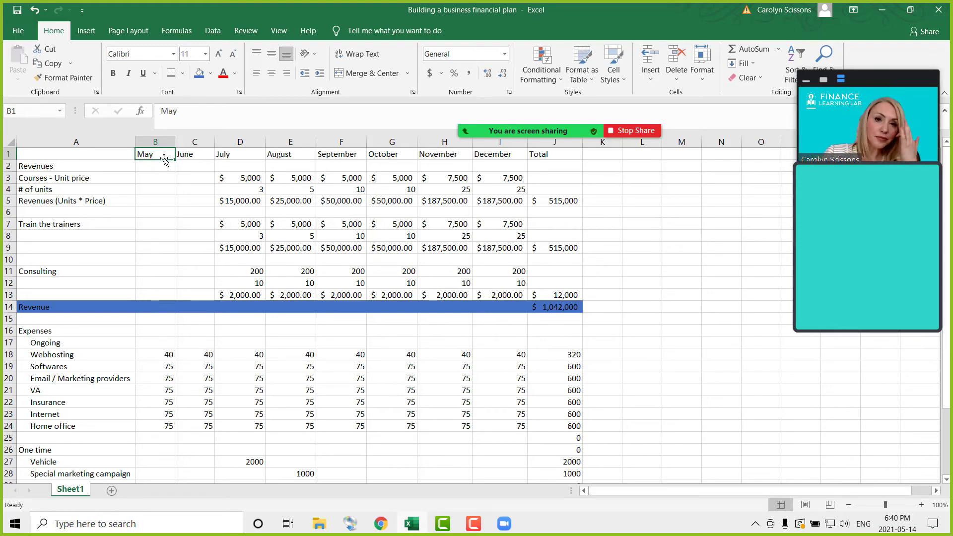
{"action": "scroll", "coordinate": [122, 208], "scroll_direction": "down", "scroll_amount": 1}
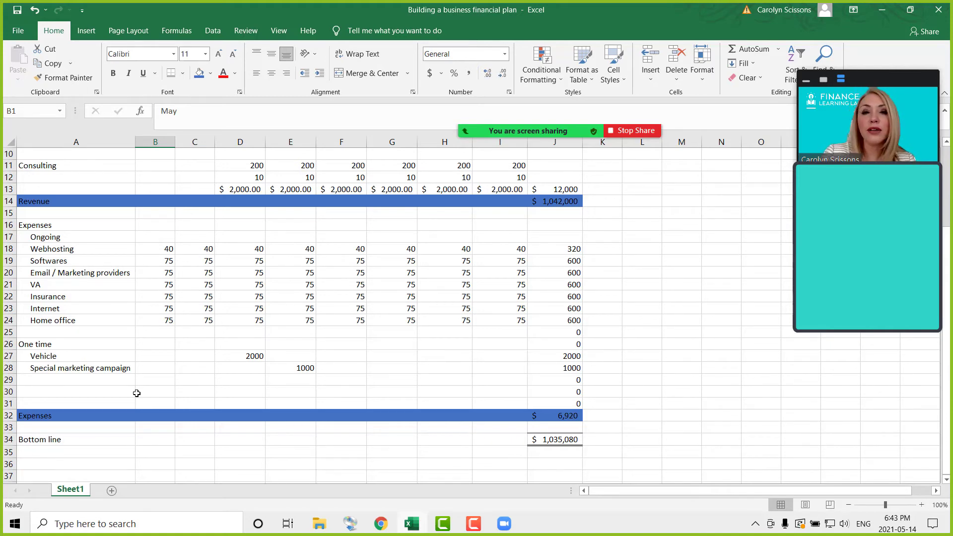
{"action": "scroll", "coordinate": [122, 395], "scroll_direction": "up", "scroll_amount": 3}
{"action": "left_click", "coordinate": [232, 166]}
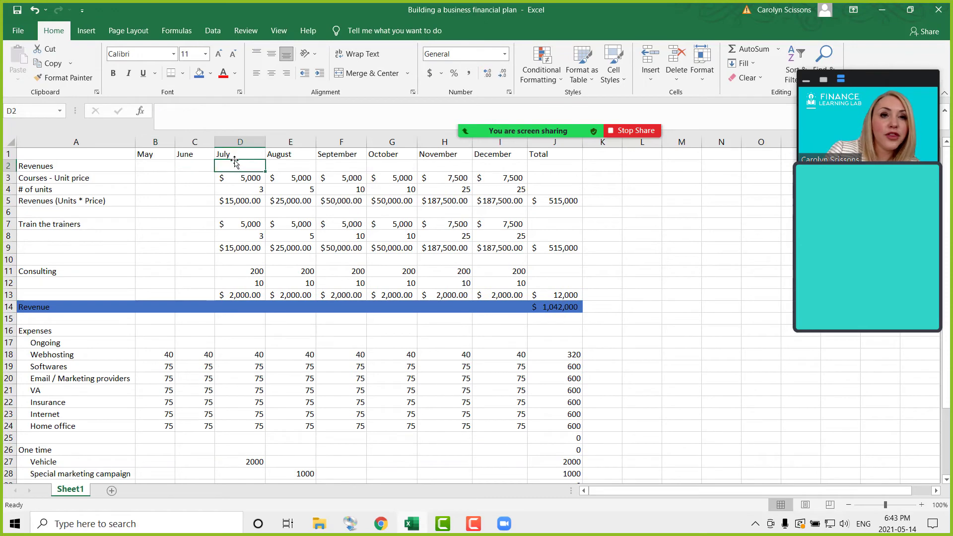
{"action": "left_click", "coordinate": [239, 143]}
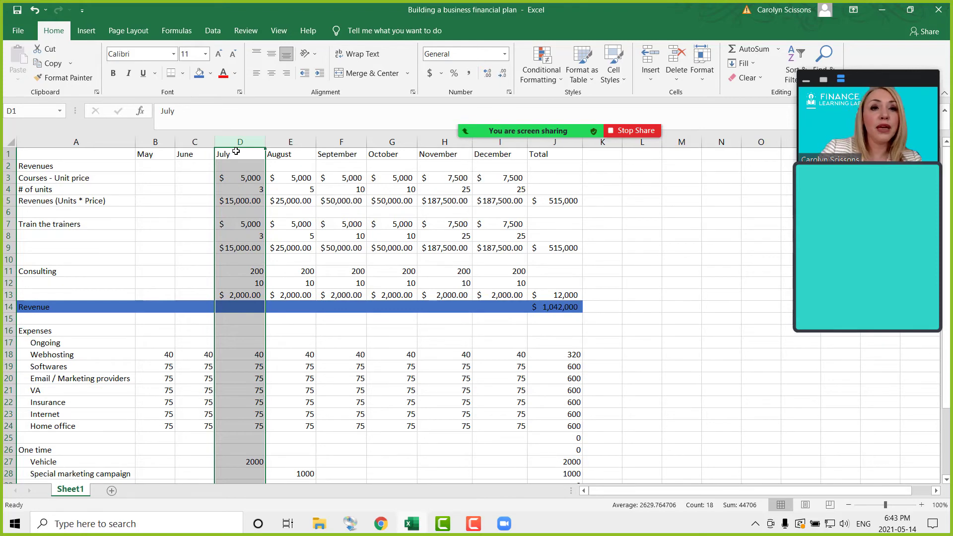
Step: Set July's course unit price in D3 to 3000 and check the effect on the bottom line
{"action": "left_click", "coordinate": [235, 179]}
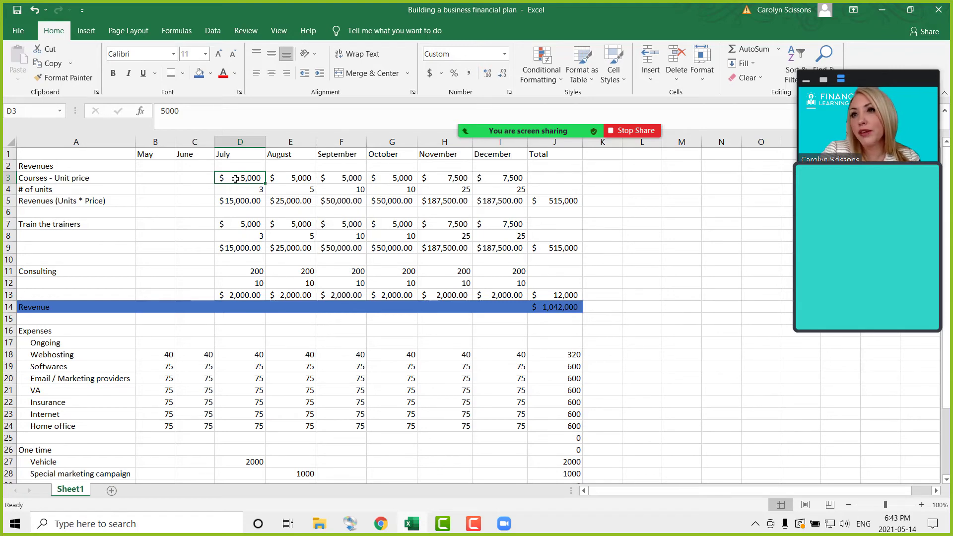
{"action": "type", "text": "3000"}
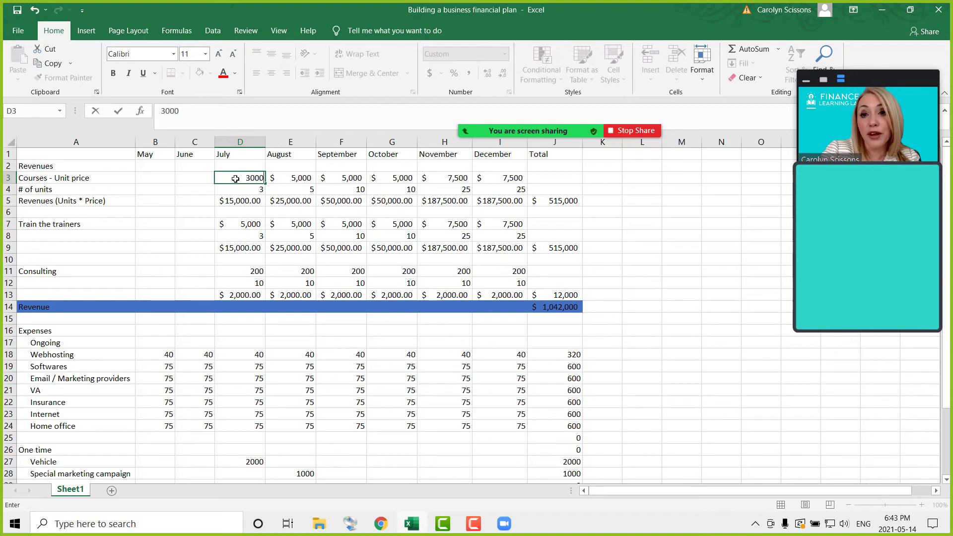
{"action": "key", "text": "Return"}
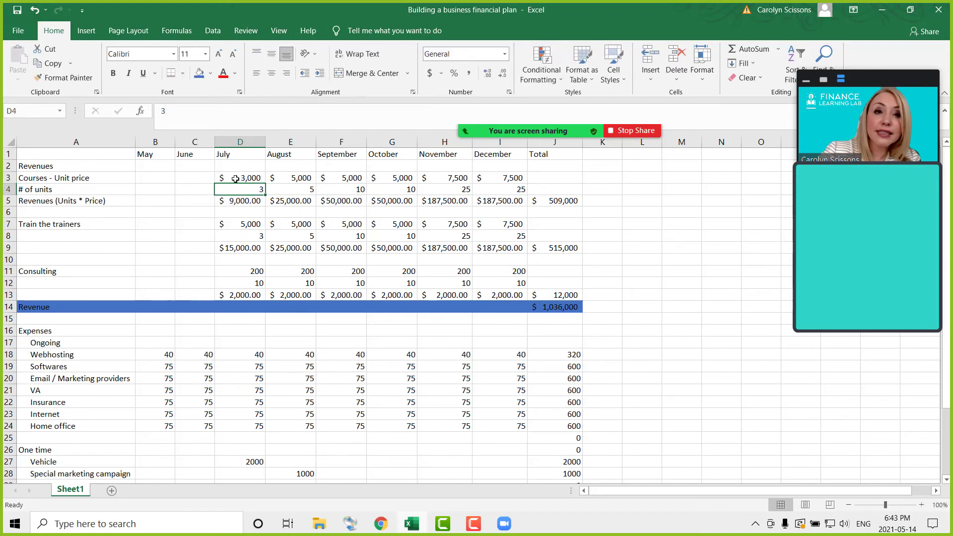
{"action": "scroll", "coordinate": [549, 206], "scroll_direction": "down", "scroll_amount": 4}
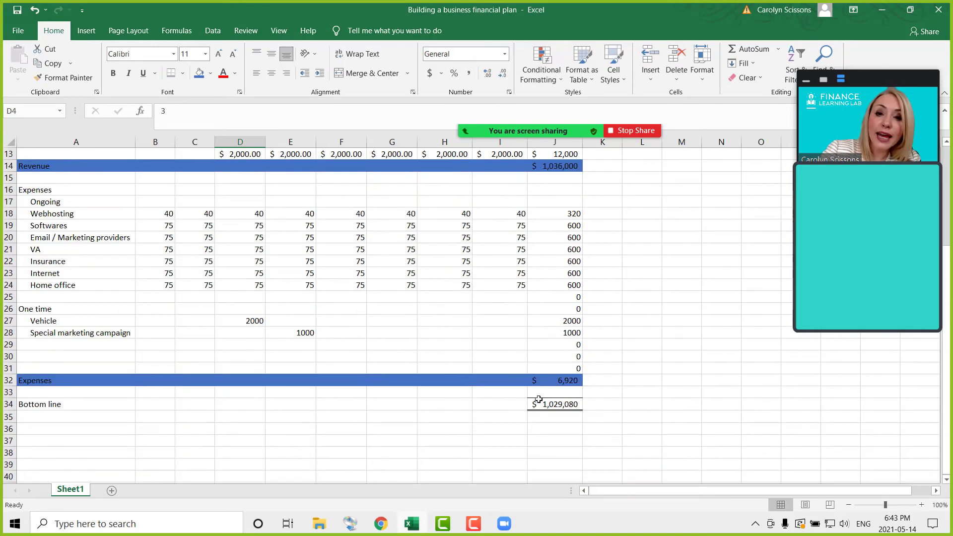
{"action": "left_click", "coordinate": [541, 402]}
{"action": "scroll", "coordinate": [546, 392], "scroll_direction": "up", "scroll_amount": 4}
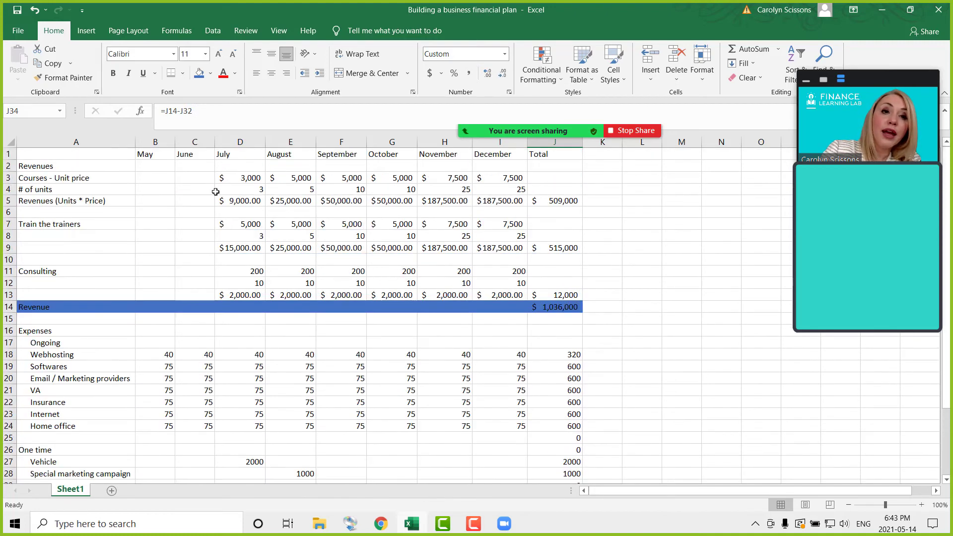
Step: Set July's course unit price in D3 to 2000 and the number of units in D4 to 5
{"action": "left_click", "coordinate": [256, 191]}
{"action": "left_click", "coordinate": [249, 178]}
{"action": "type", "text": "2000"}
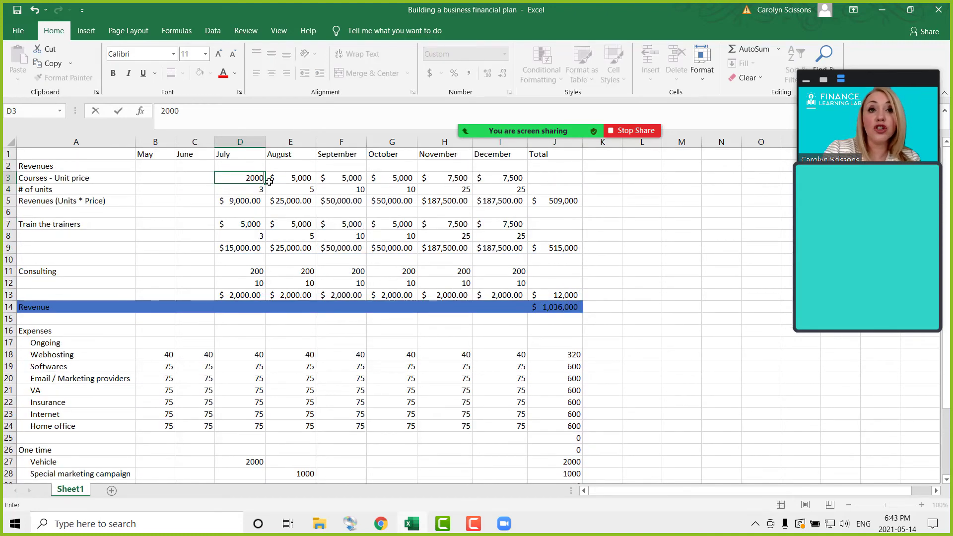
{"action": "key", "text": "Return"}
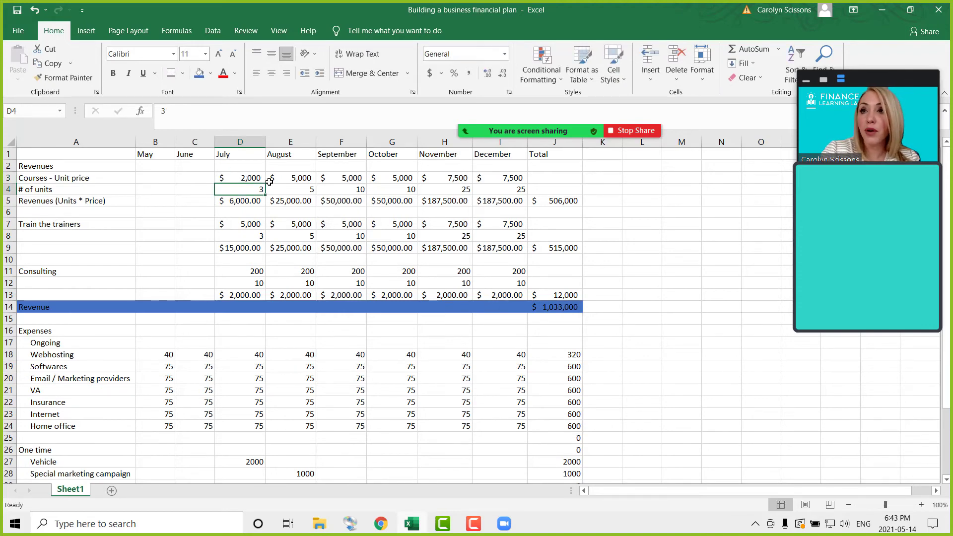
{"action": "type", "text": "5"}
{"action": "key", "text": "Return"}
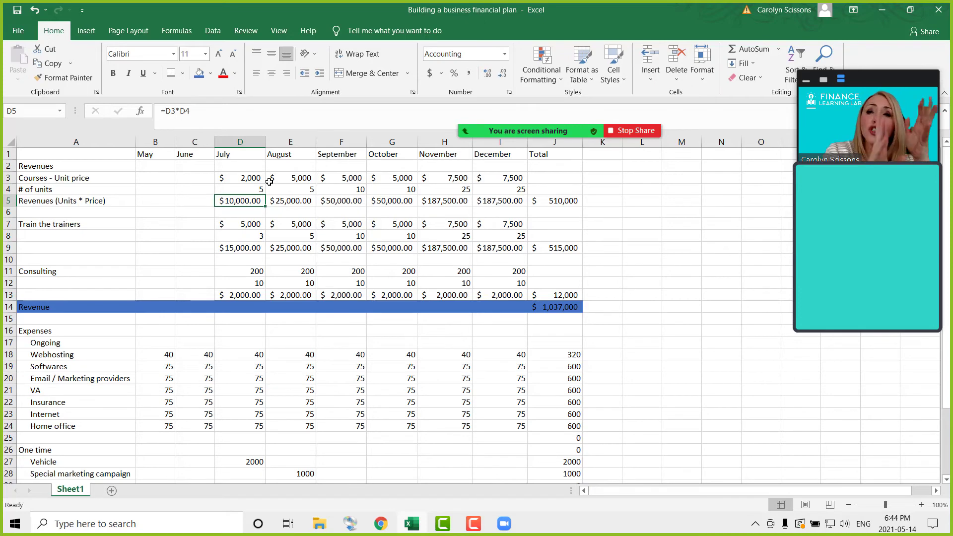
Step: Set July's number of course units in D4 to 0
{"action": "left_click", "coordinate": [244, 190]}
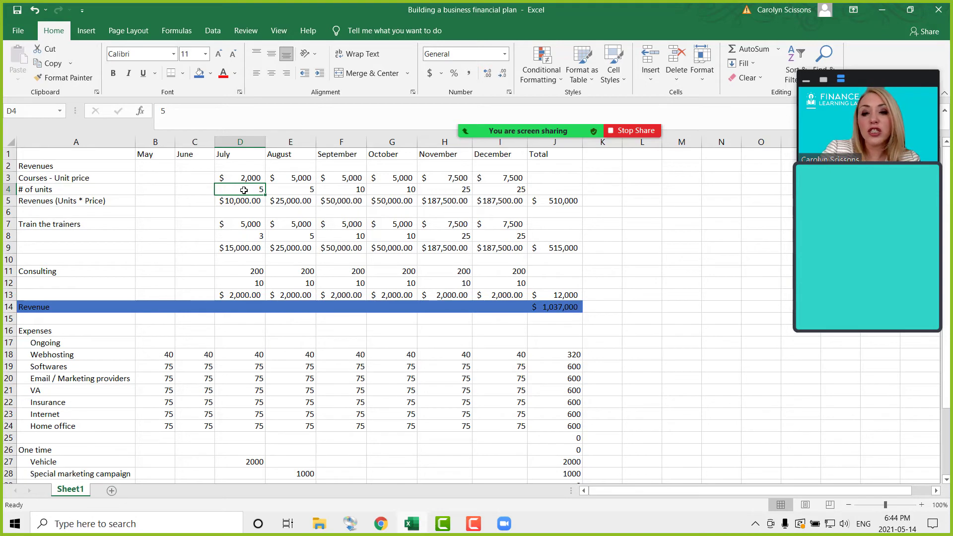
{"action": "type", "text": "0"}
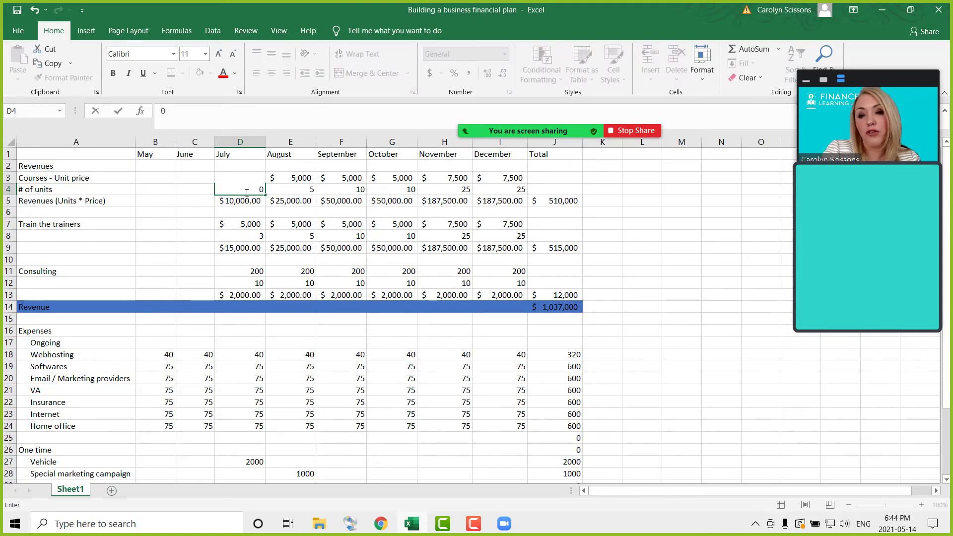
{"action": "key", "text": "ctrl+Return"}
{"action": "left_click", "coordinate": [249, 202]}
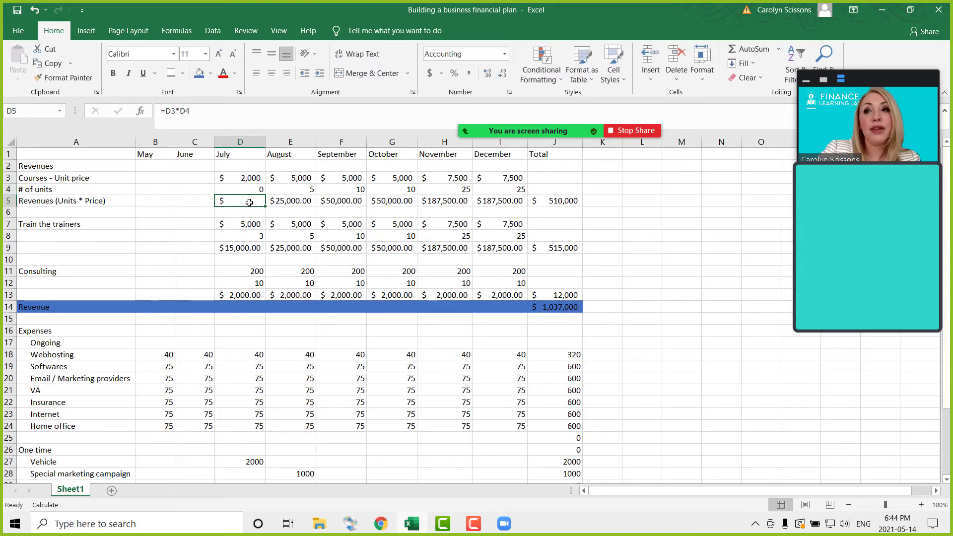
Step: Set July's number of Train the trainers units in D8 to 1
{"action": "left_click", "coordinate": [243, 224]}
{"action": "left_click", "coordinate": [241, 236]}
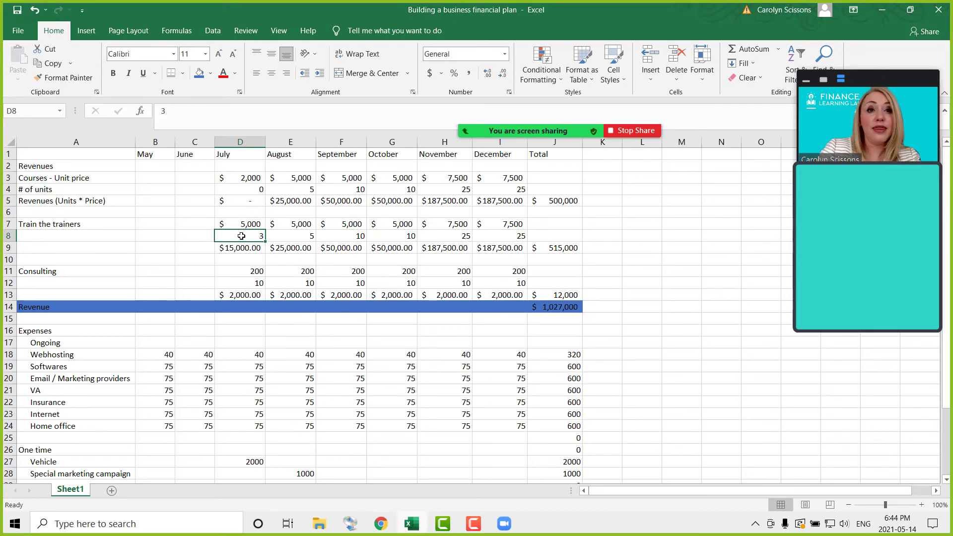
{"action": "type", "text": "1"}
{"action": "left_click", "coordinate": [228, 271]}
{"action": "left_click", "coordinate": [236, 284]}
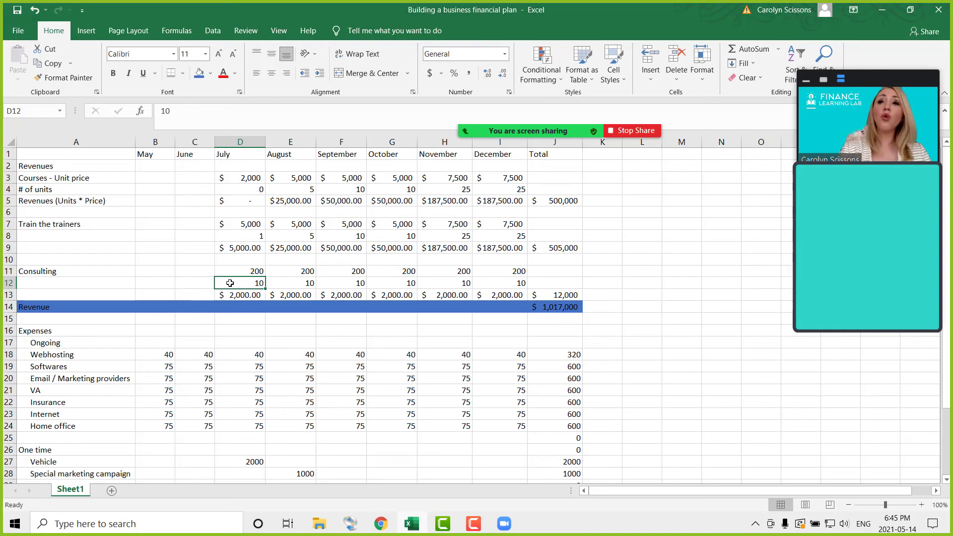
Step: Set the August expense for Email / Marketing providers in E20 to 750
{"action": "left_click", "coordinate": [237, 358]}
{"action": "left_click", "coordinate": [253, 378]}
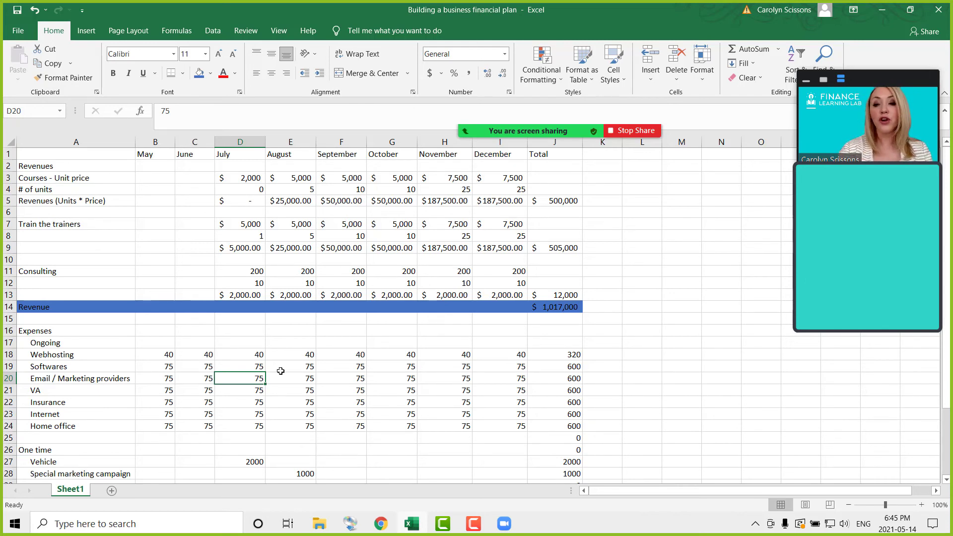
{"action": "key", "text": "Right"}
{"action": "type", "text": "750"}
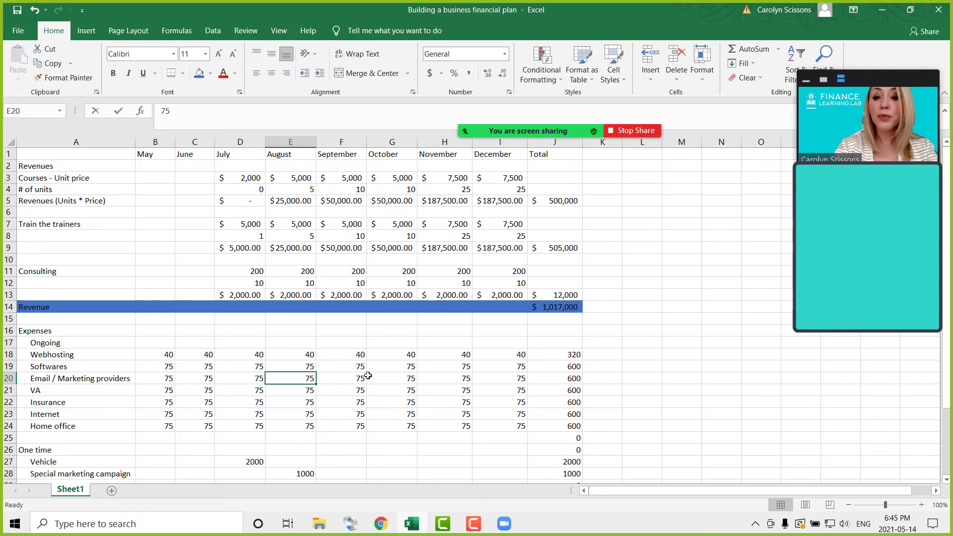
{"action": "key", "text": "Return"}
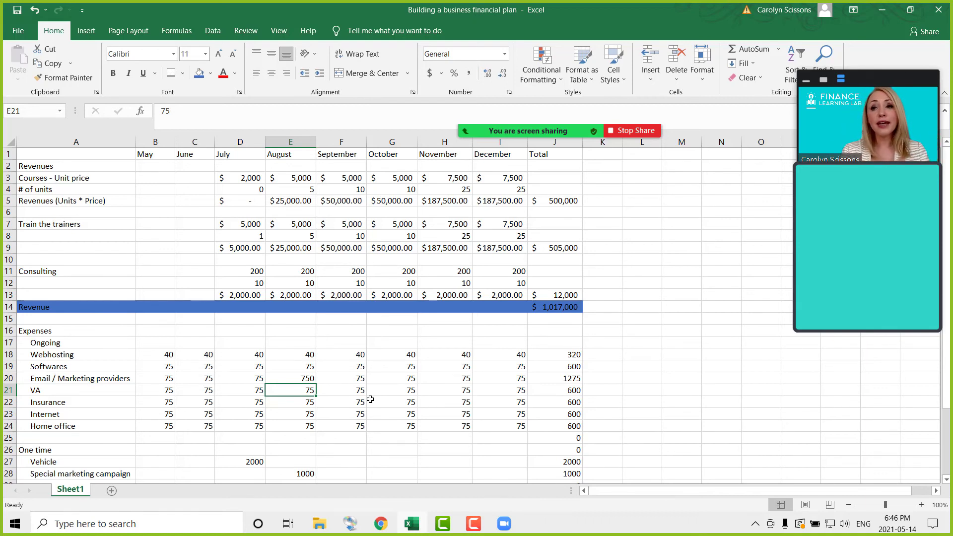
Step: Examine the August column's revenue figures and its ongoing expenses from Webhosting to Home office
{"action": "key", "text": "Up"}
{"action": "key", "text": "Up"}
{"action": "key", "text": "Up"}
{"action": "key", "text": "Up"}
{"action": "key", "text": "Up"}
{"action": "key", "text": "Up"}
{"action": "key", "text": "Up"}
{"action": "key", "text": "Up"}
{"action": "key", "text": "Up"}
{"action": "key", "text": "Up"}
{"action": "key", "text": "Up"}
{"action": "key", "text": "Up"}
{"action": "key", "text": "Up"}
{"action": "key", "text": "Up"}
{"action": "key", "text": "Up"}
{"action": "key", "text": "Up"}
{"action": "key", "text": "Up"}
{"action": "left_click", "coordinate": [299, 171]}
{"action": "left_click", "coordinate": [294, 199]}
{"action": "left_click", "coordinate": [295, 347]}
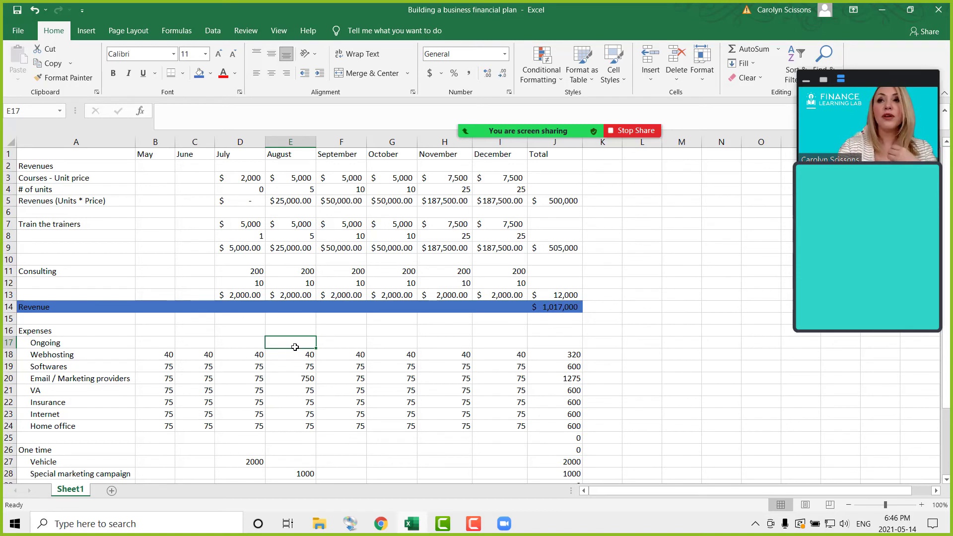
{"action": "left_click_drag", "start_coordinate": [295, 347], "coordinate": [301, 427]}
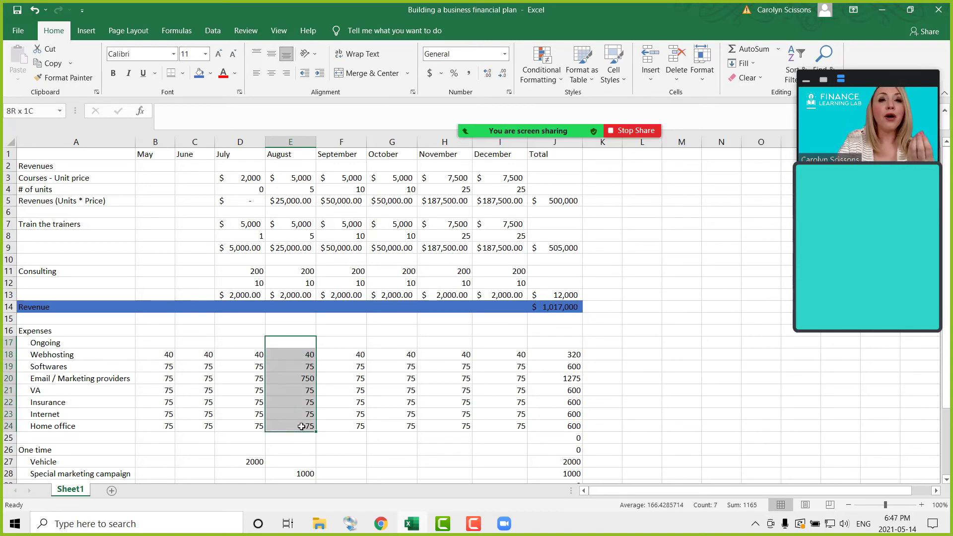
Step: Compare the monthly revenue blocks from August through November and the course unit prices from July to September
{"action": "left_click_drag", "start_coordinate": [285, 167], "coordinate": [283, 296]}
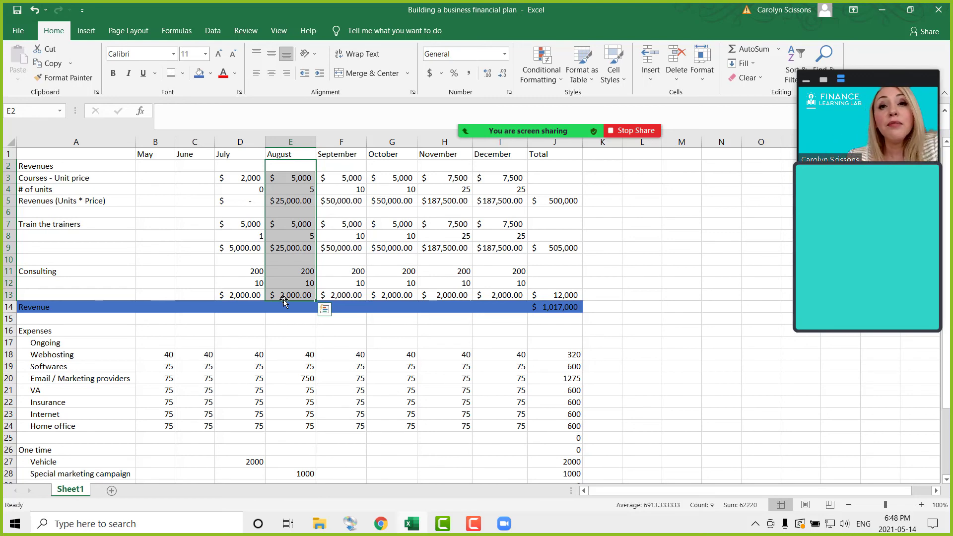
{"action": "left_click_drag", "start_coordinate": [341, 166], "coordinate": [348, 295]}
{"action": "left_click", "coordinate": [404, 166]}
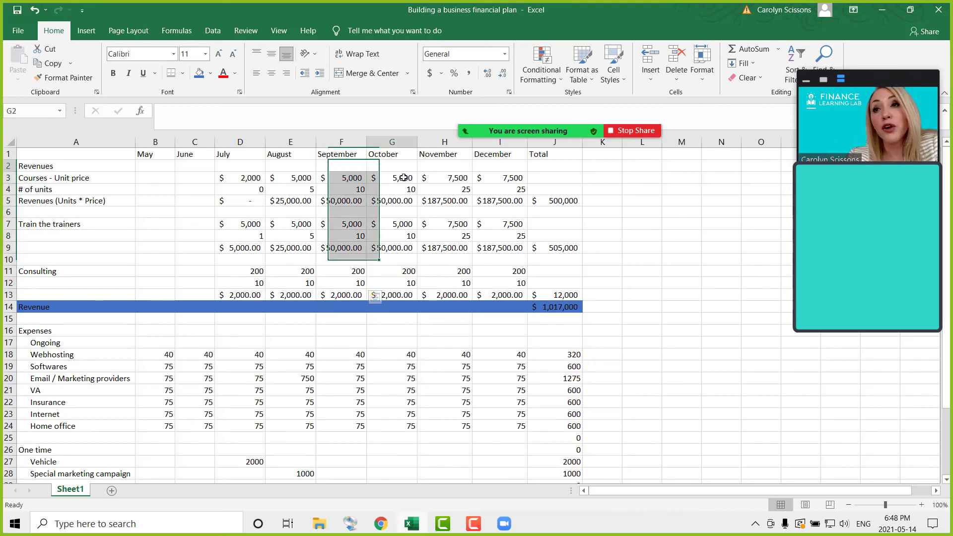
{"action": "left_click_drag", "start_coordinate": [403, 167], "coordinate": [404, 295]}
{"action": "left_click_drag", "start_coordinate": [436, 178], "coordinate": [442, 263]}
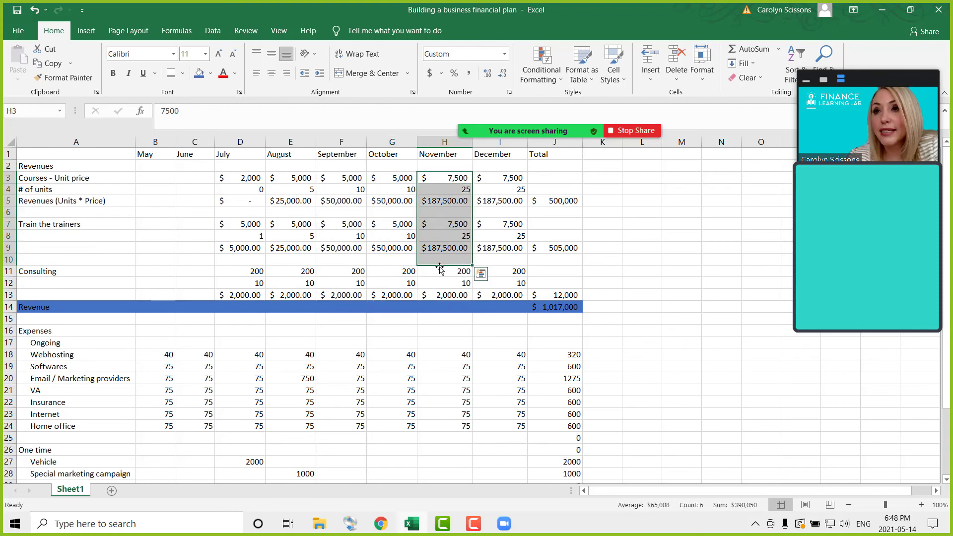
{"action": "left_click_drag", "start_coordinate": [240, 178], "coordinate": [348, 179]}
{"action": "left_click", "coordinate": [348, 318]}
{"action": "left_click", "coordinate": [359, 346]}
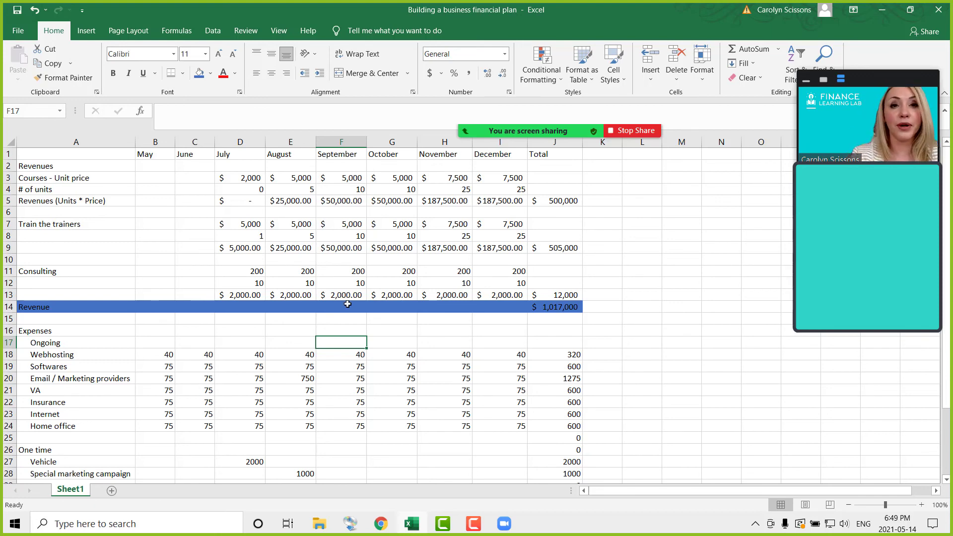
{"action": "left_click", "coordinate": [323, 180]}
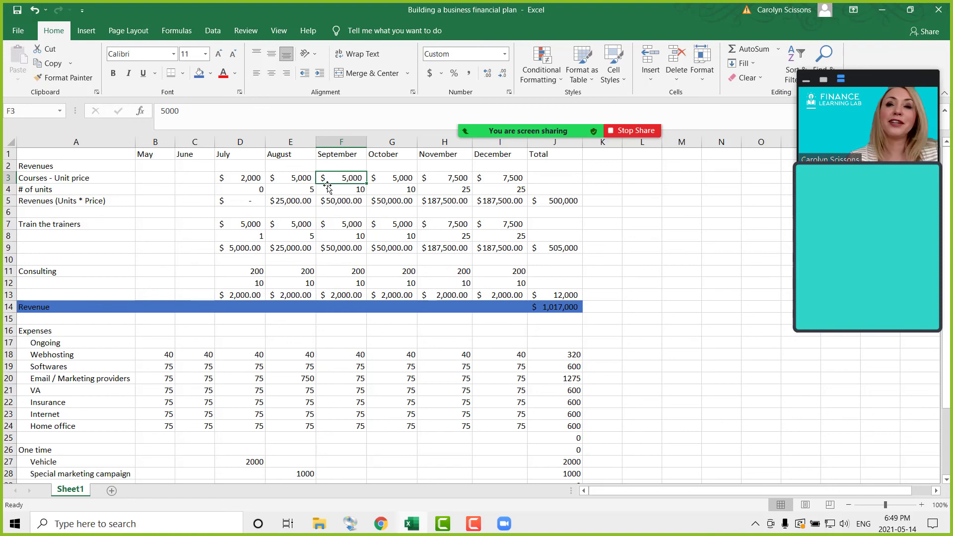